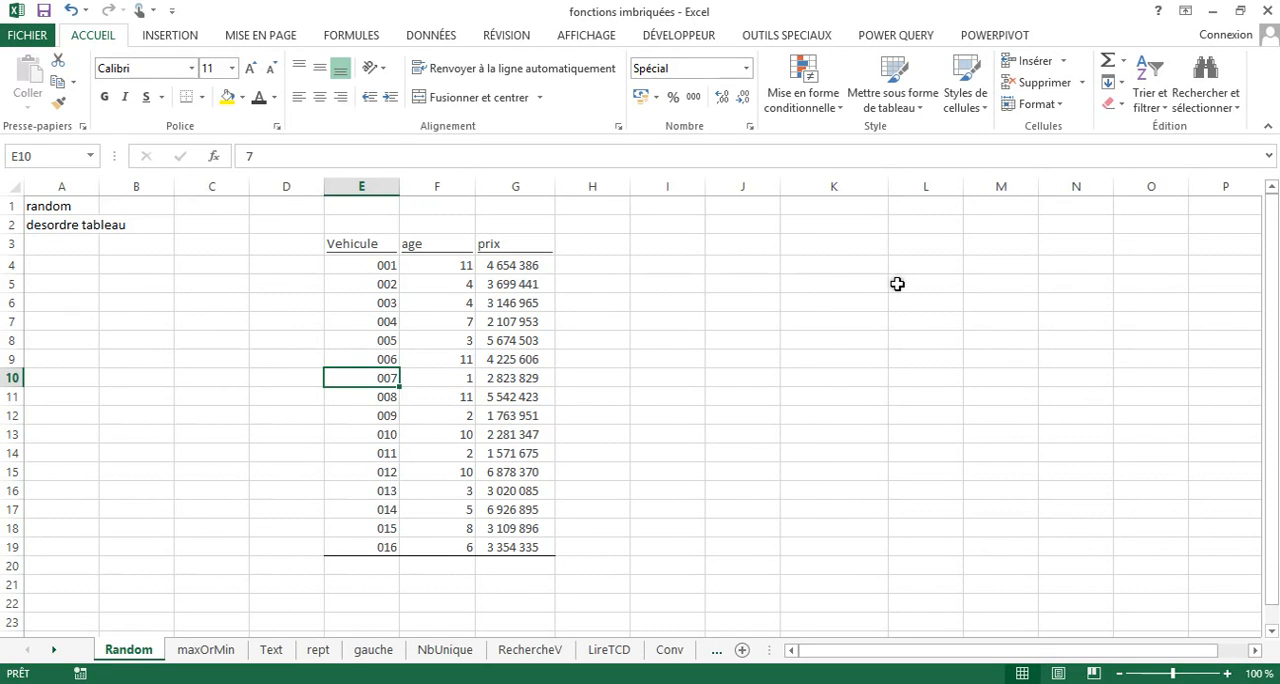
Enter the formula =ALEA.ENTRE.BORNES(12;28) in cell K5 to generate a random whole number.
left_click(790, 288)
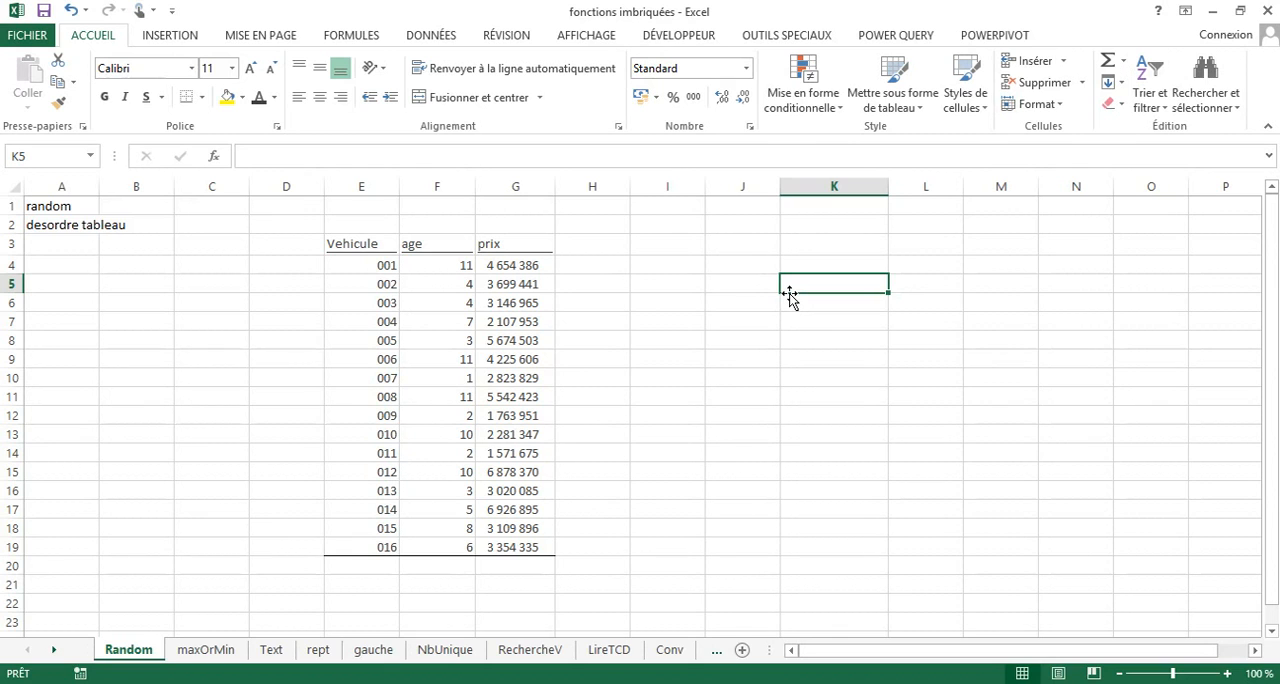
type("=")
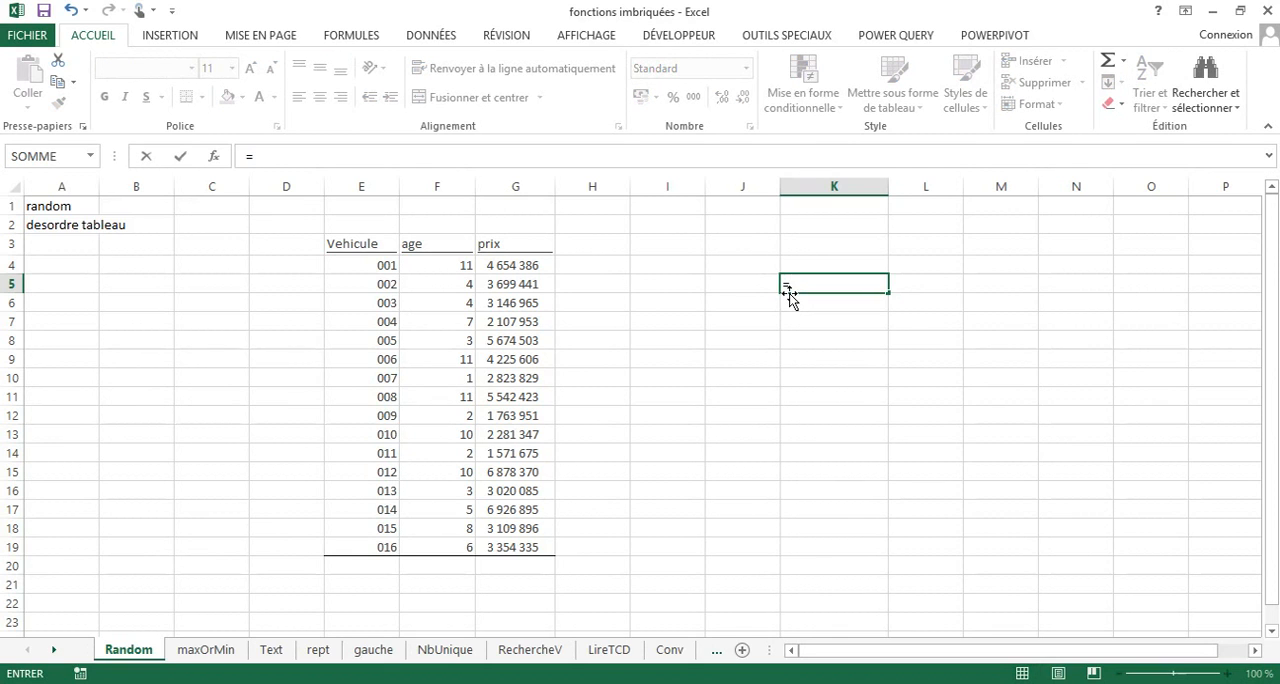
type("al")
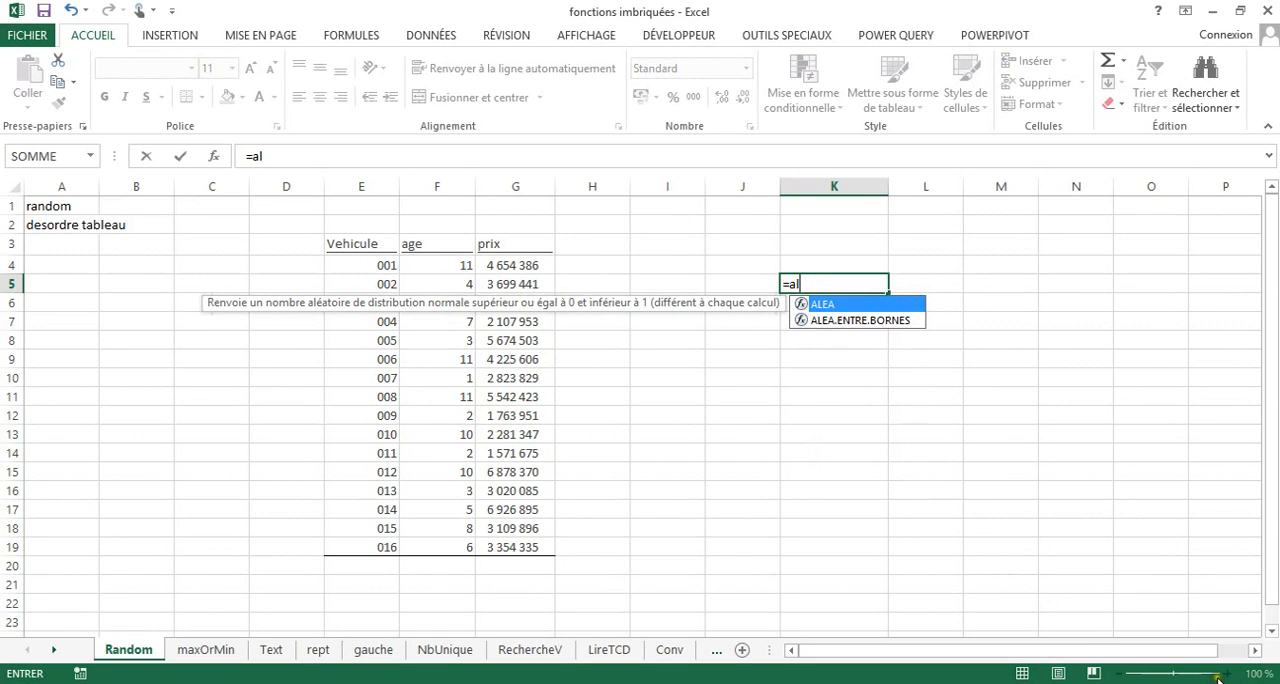
double_click(845, 321)
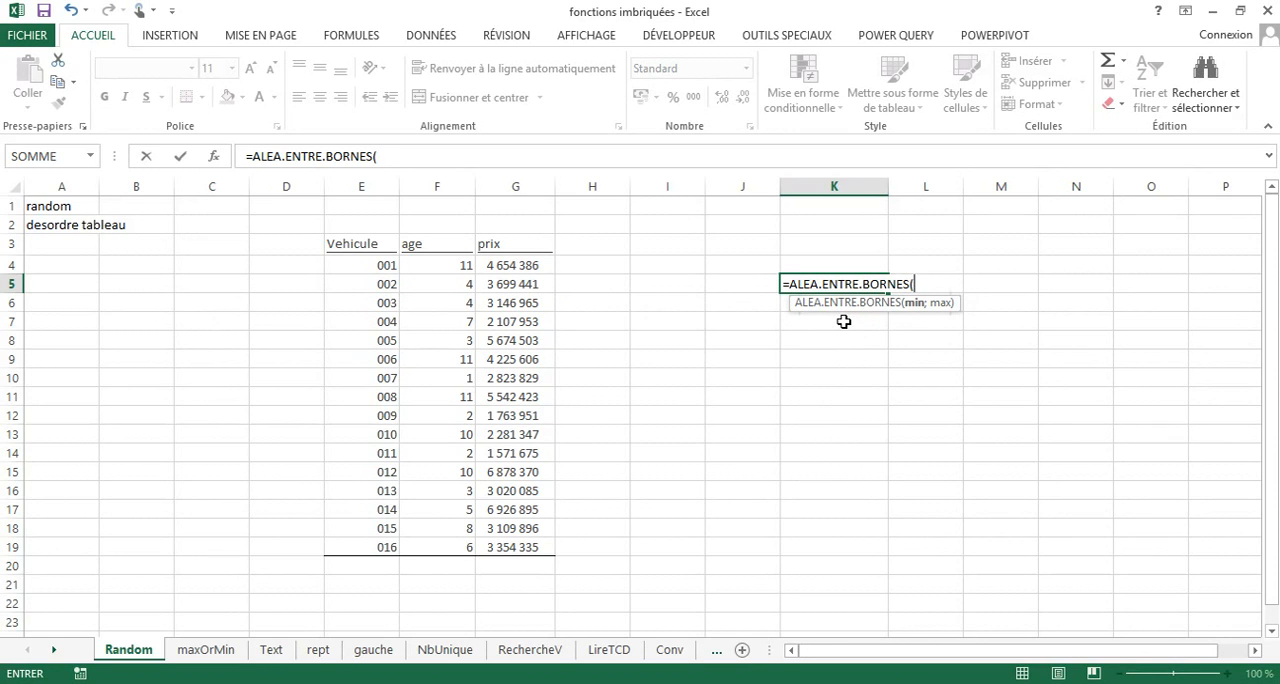
type("12;28")
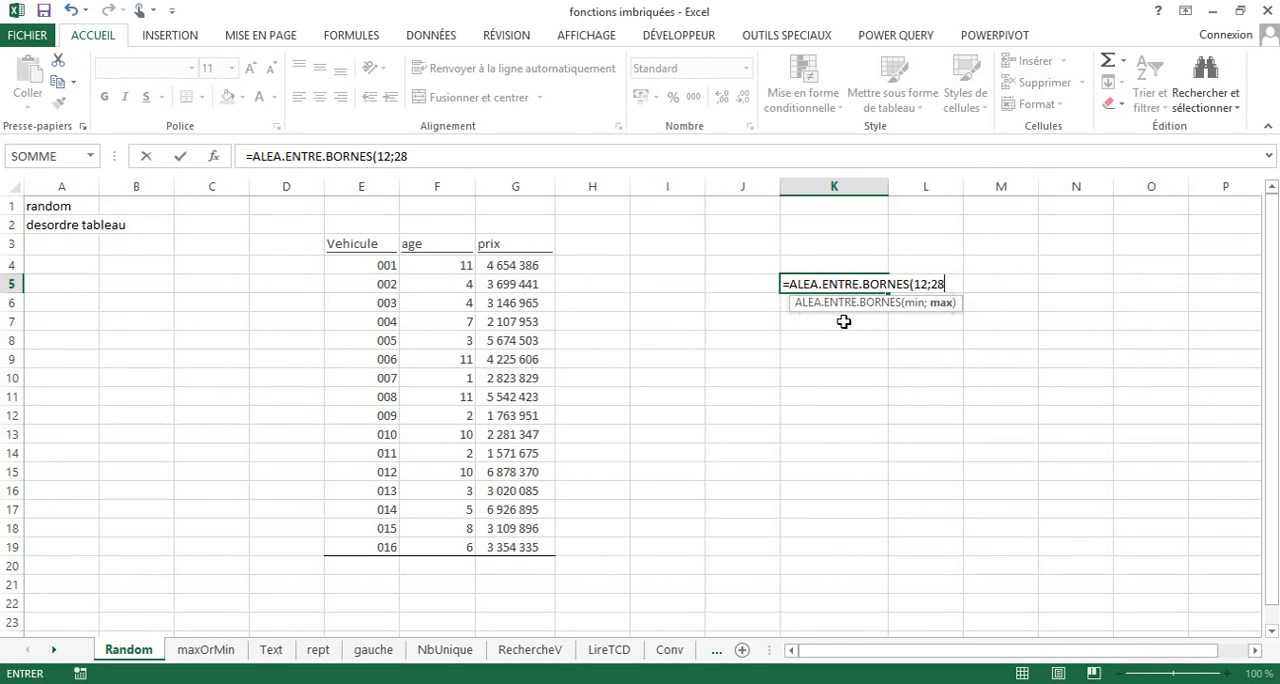
type(")")
key("Return")
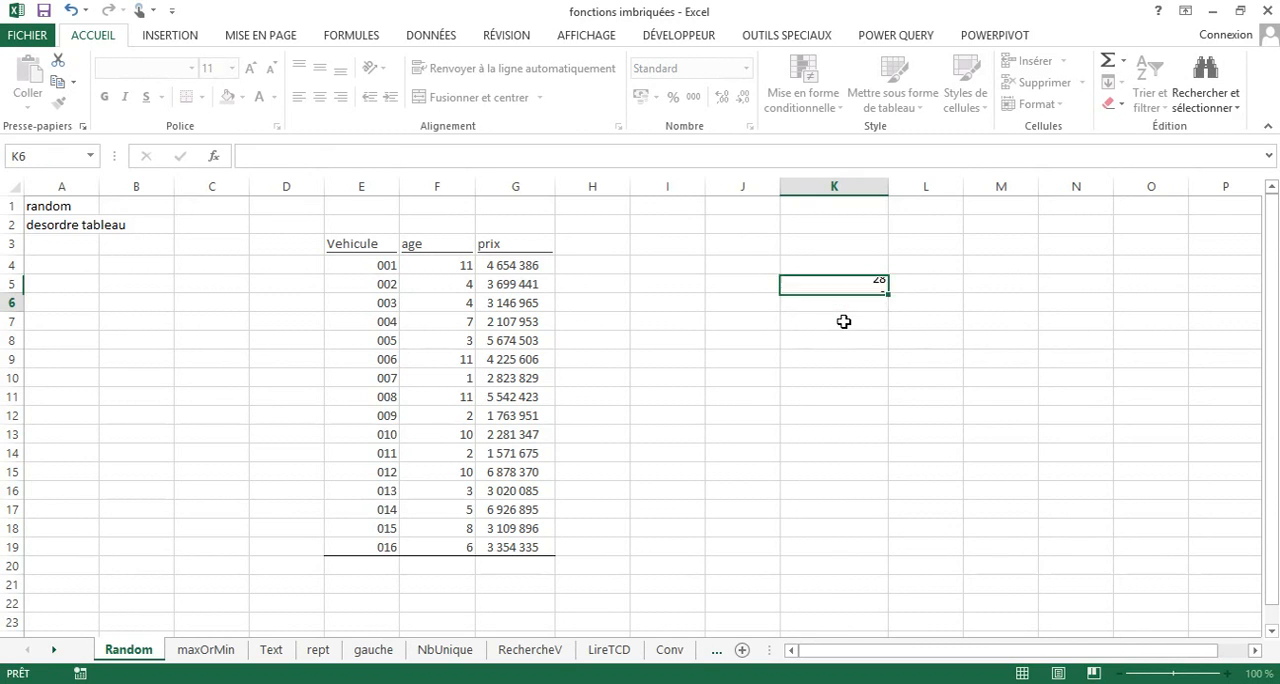
Fill the random number formula from K5 down to K11 and auto-fit the width of the prix column.
left_click(861, 284)
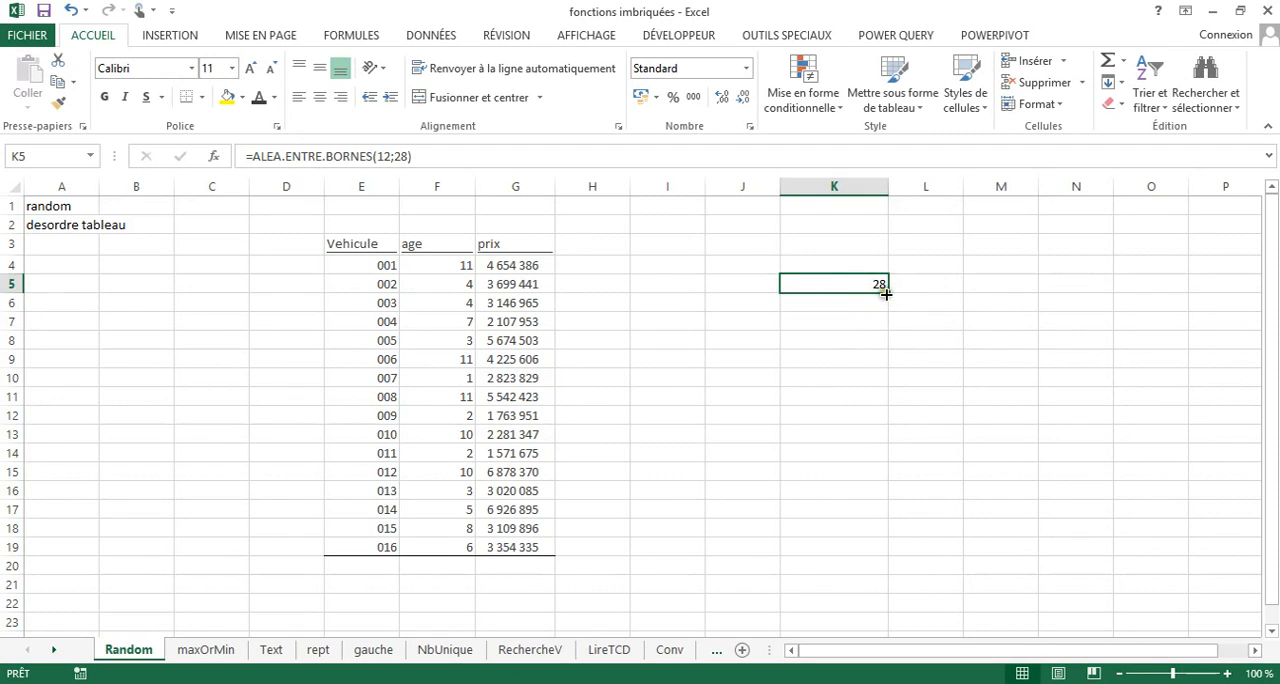
left_click_drag(887, 292, 887, 404)
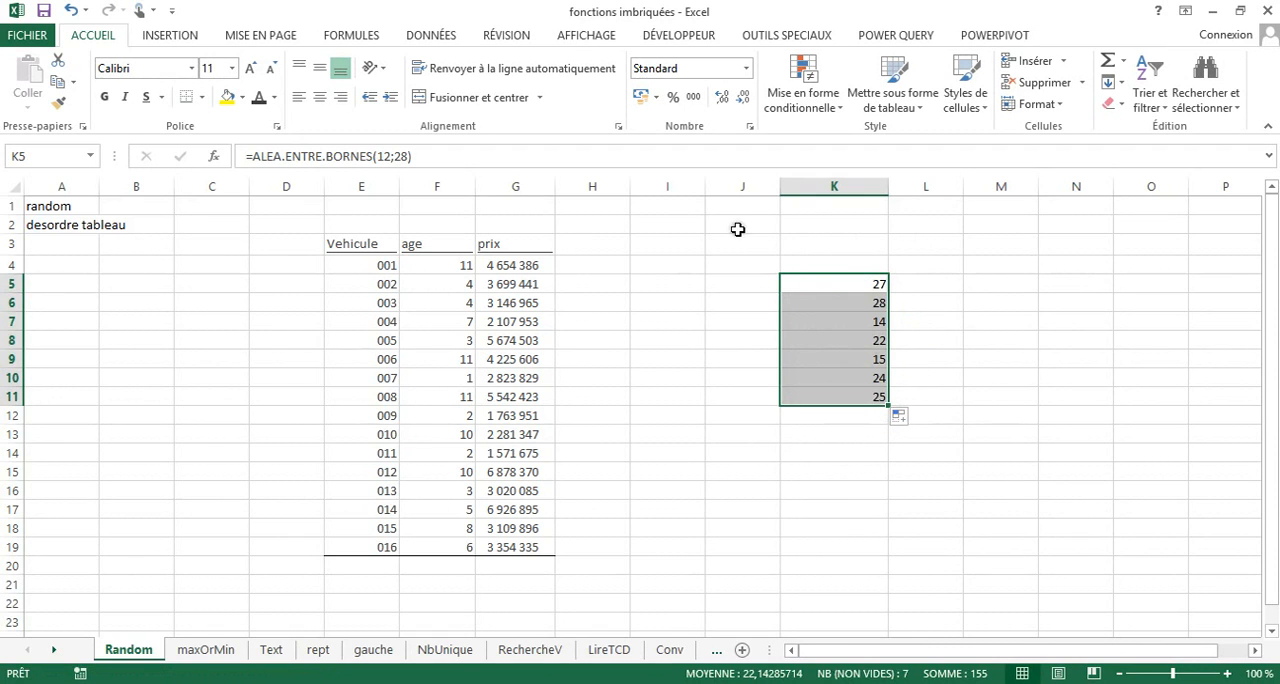
left_click(1222, 674)
left_click(1222, 674)
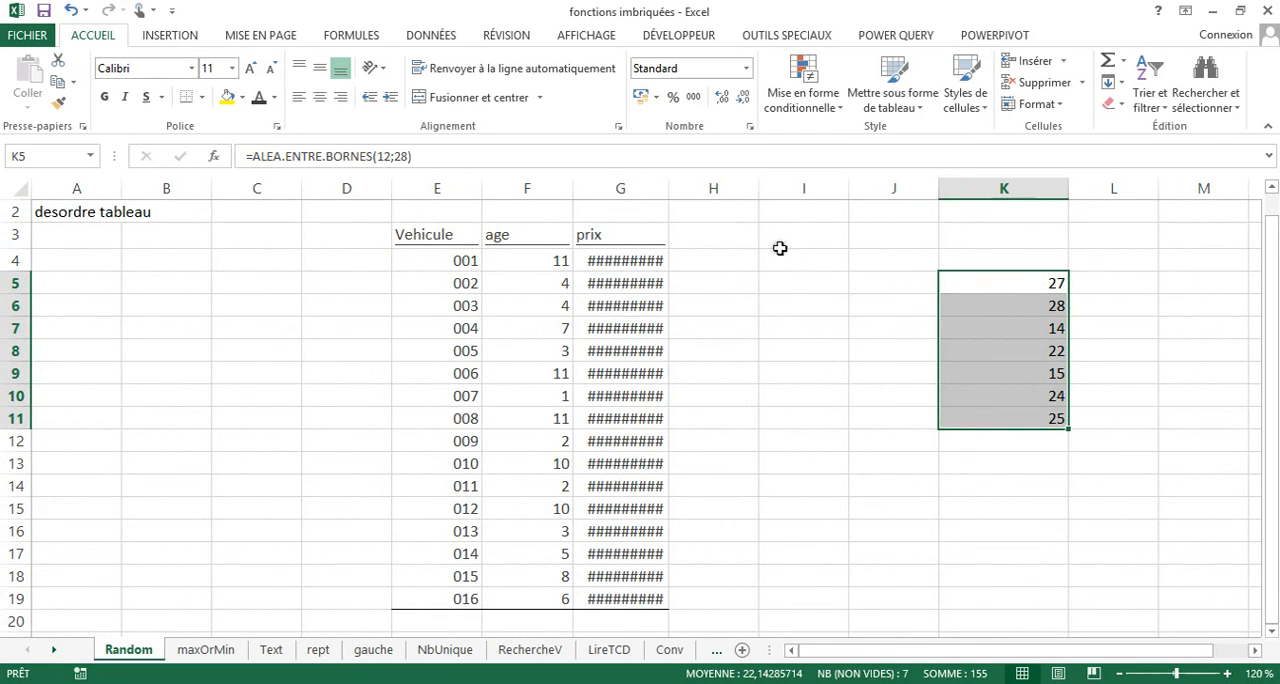
double_click(668, 193)
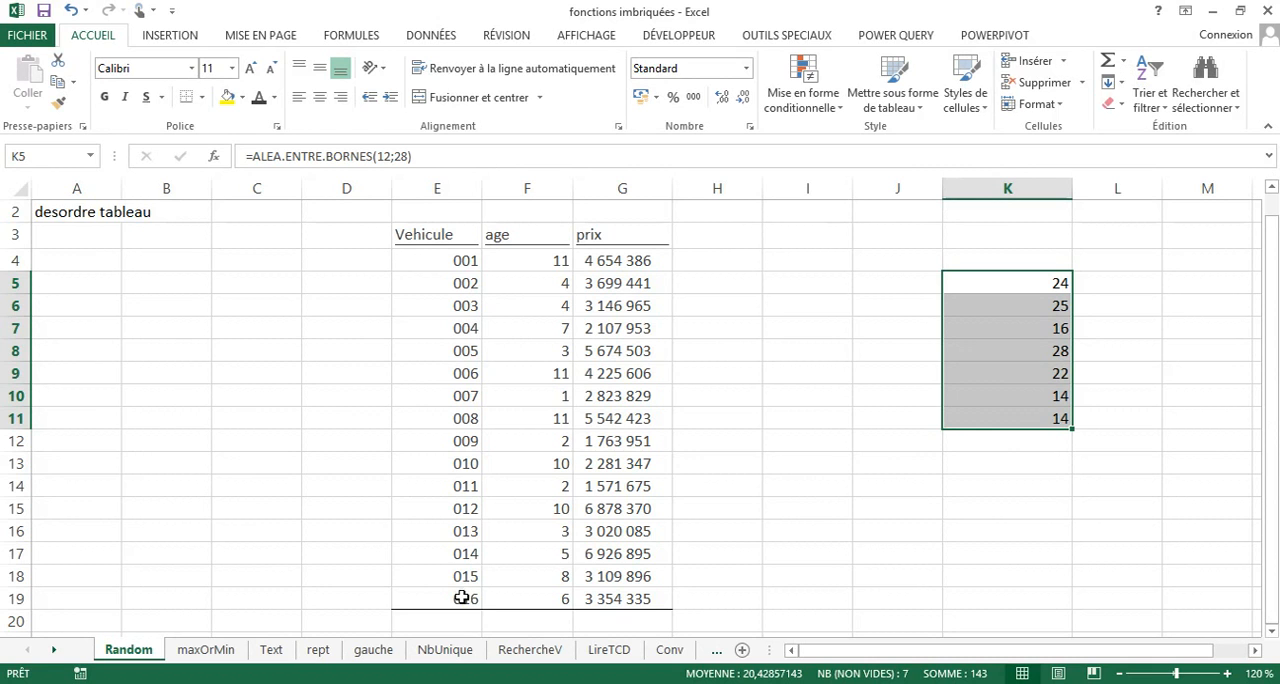
Add filters to the vehicle table and sort it by age from smallest to largest.
left_click(546, 344)
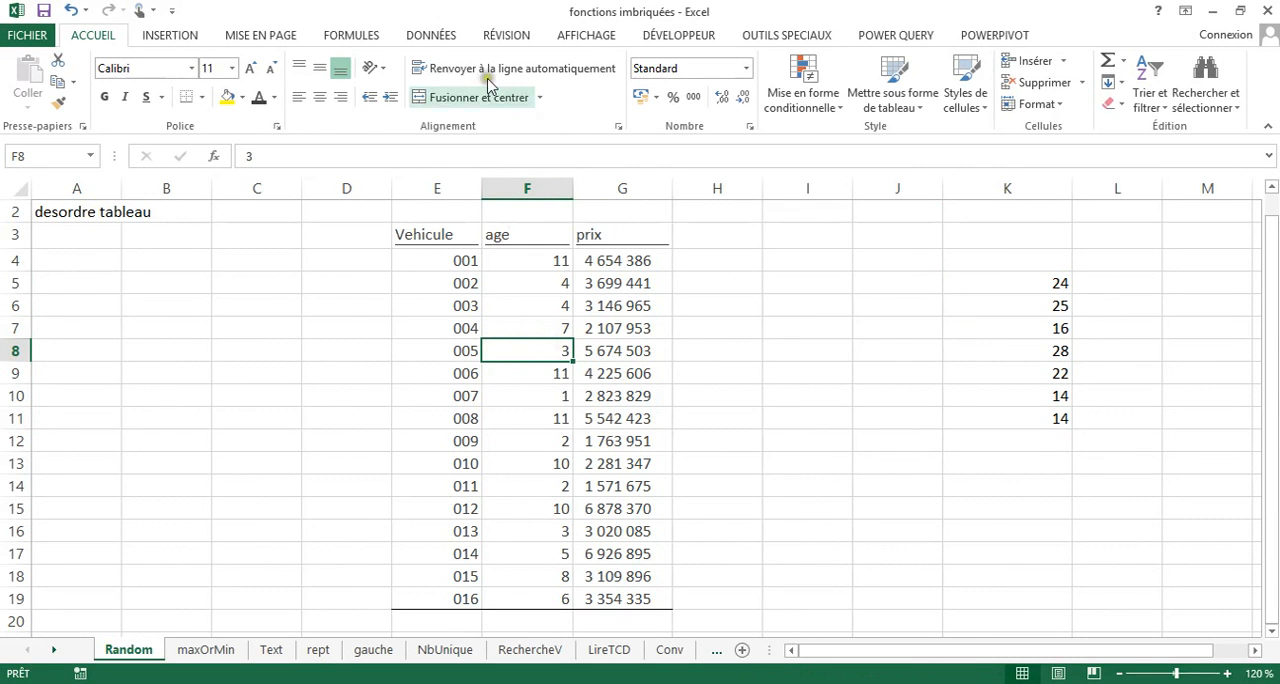
left_click(429, 36)
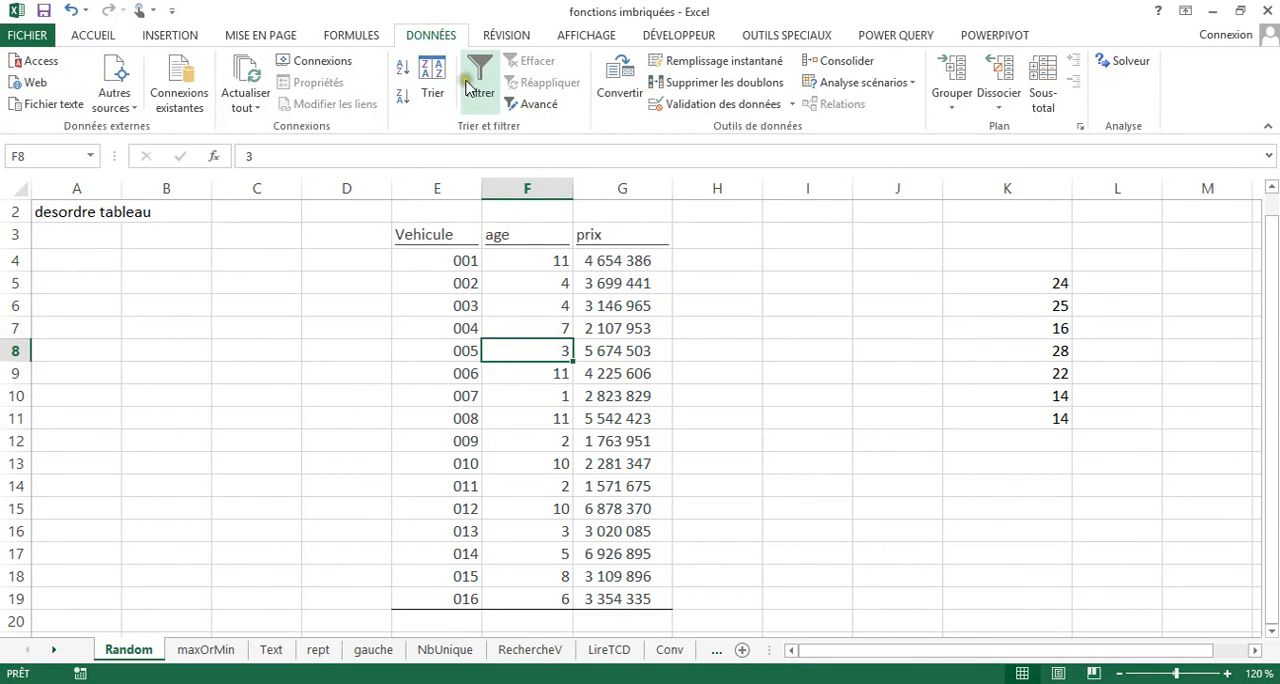
left_click(432, 80)
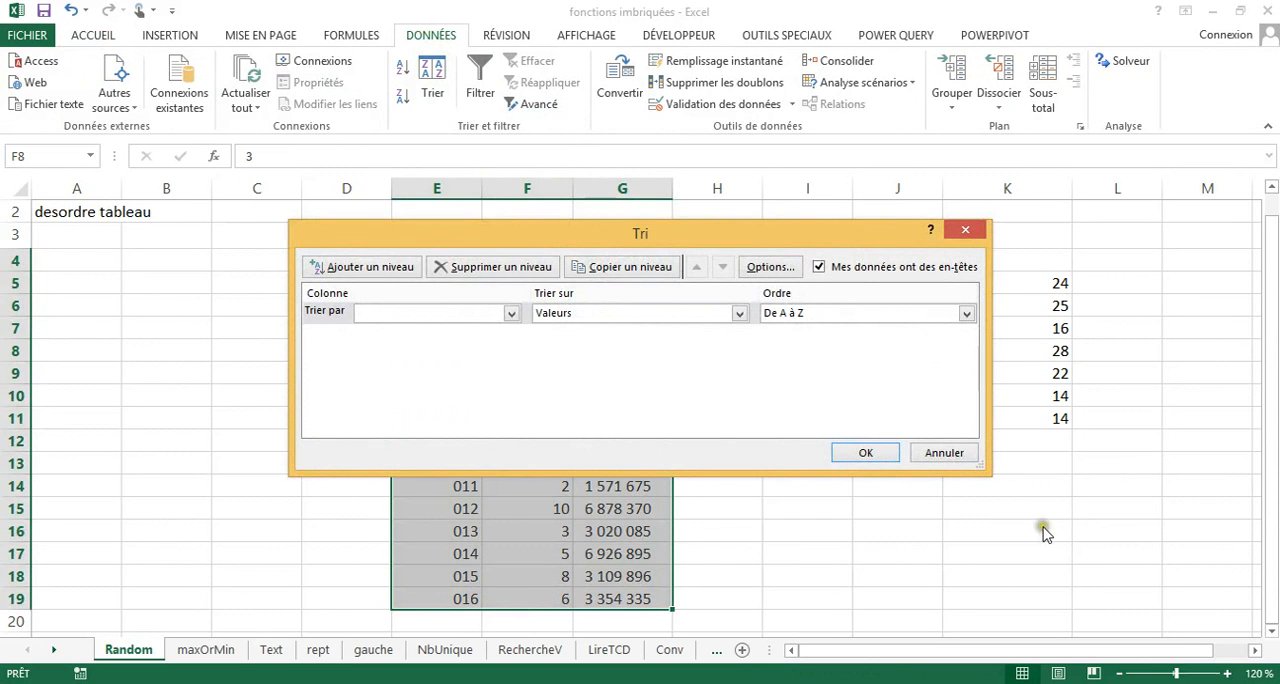
left_click(950, 452)
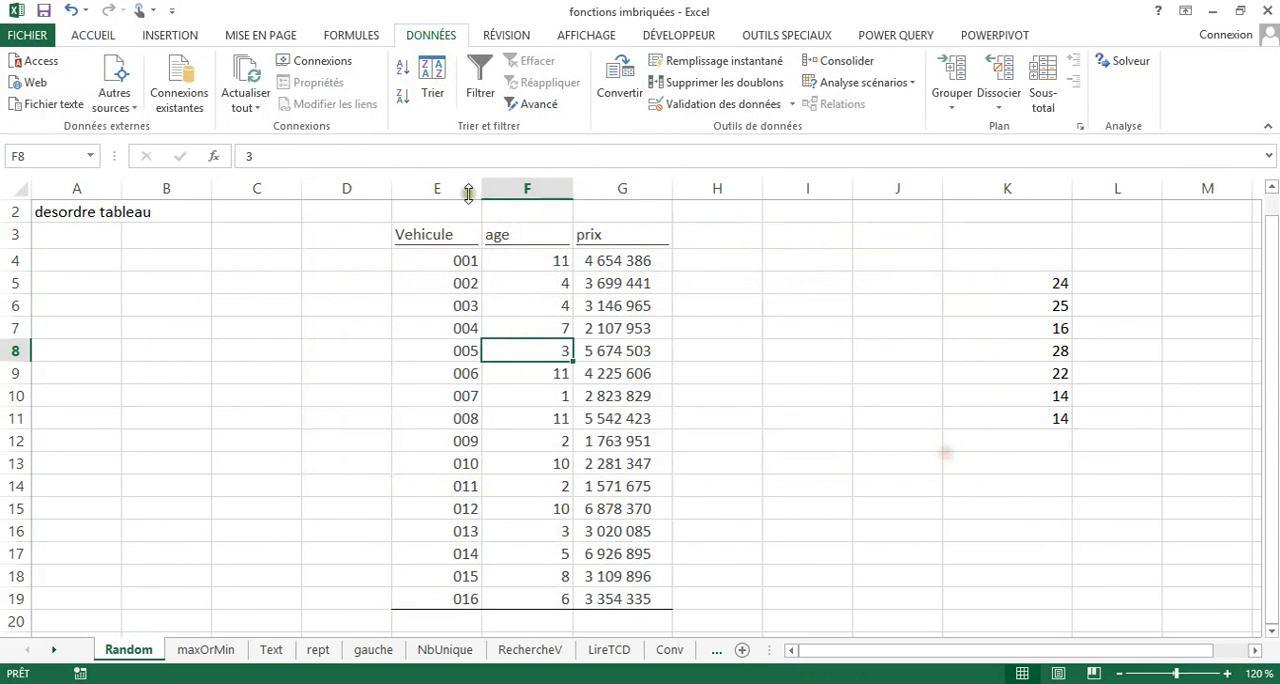
left_click(474, 99)
left_click(564, 239)
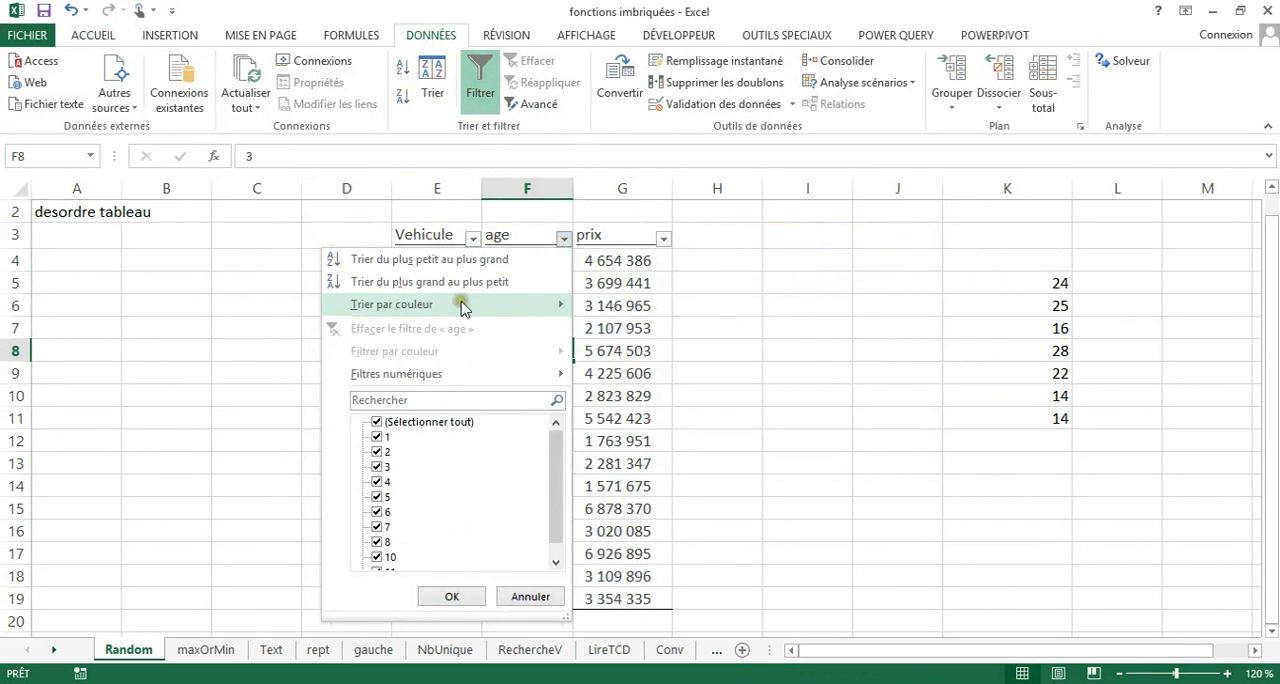
left_click(432, 261)
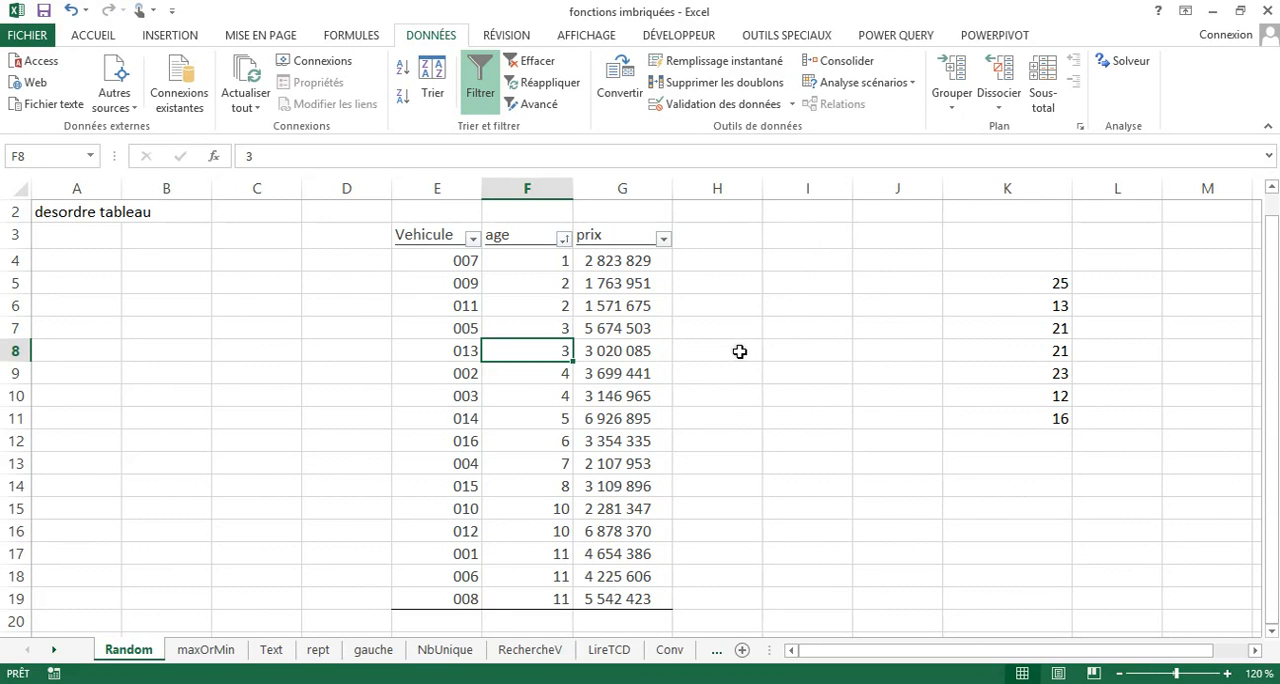
Add the column header "alea" in cell H3, next to prix.
left_click(700, 231)
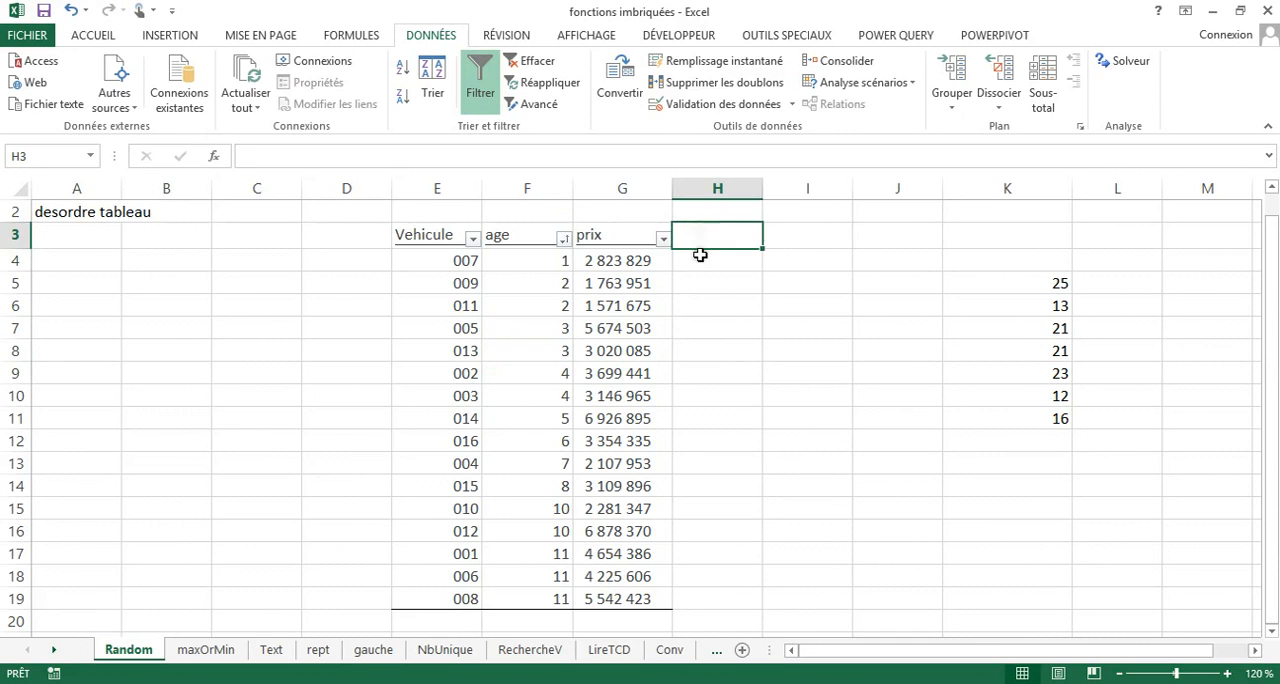
type("ale")
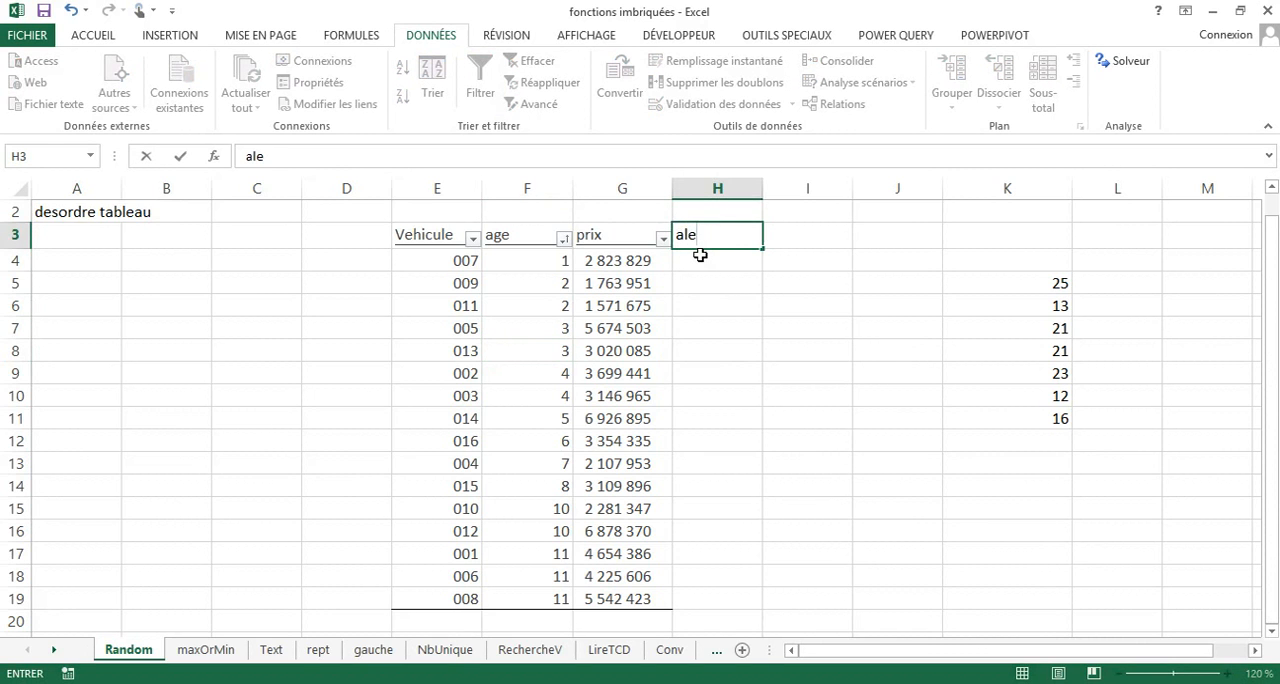
type("a")
key("Return")
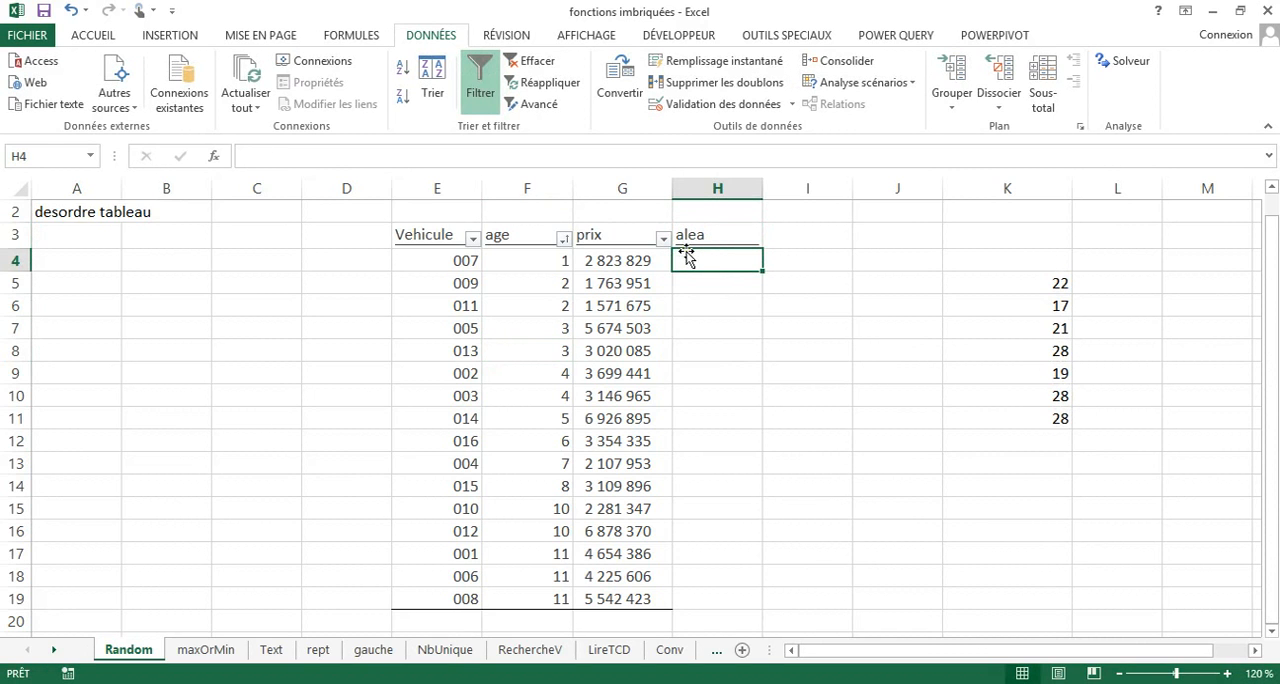
Enter =ALEA() in H4 and fill it down the alea column to row 19.
type("=")
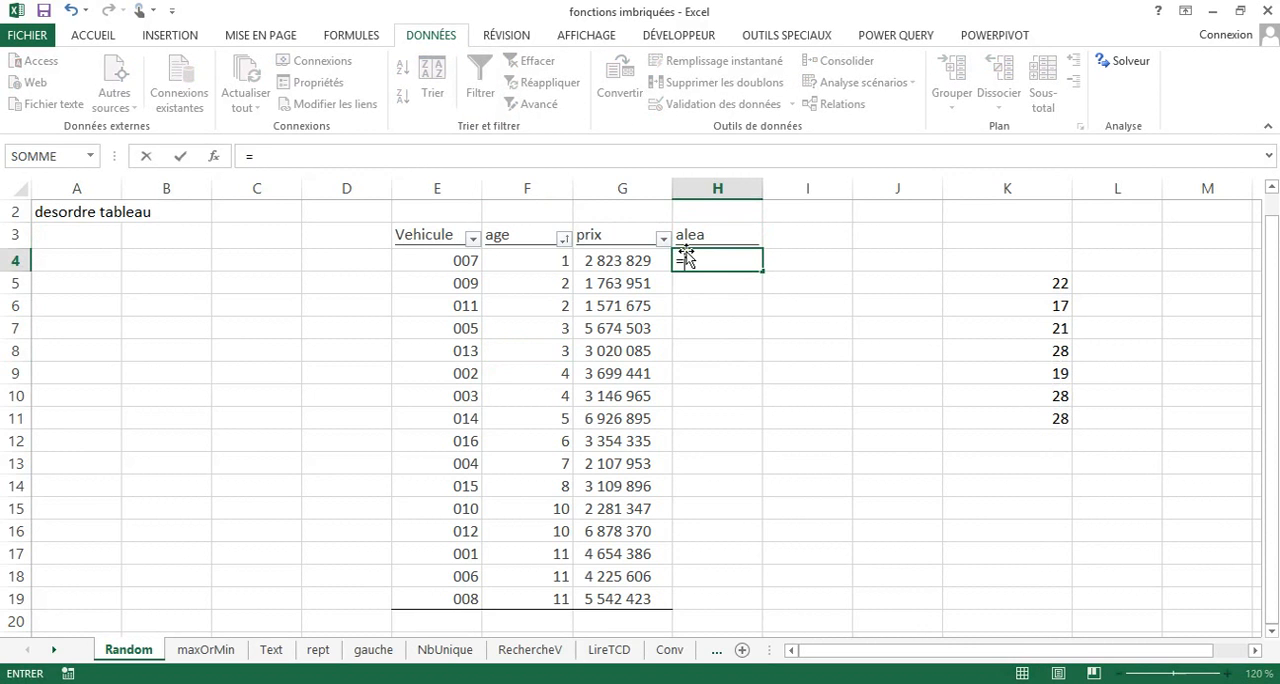
type("ale")
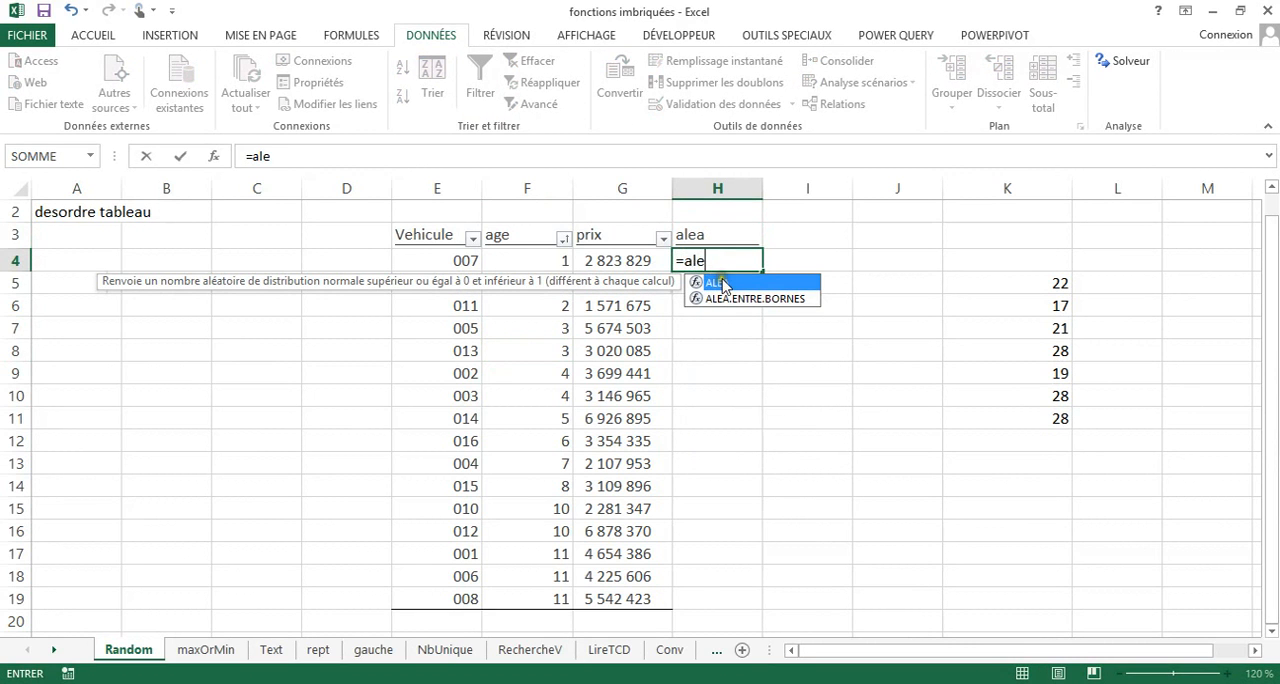
double_click(724, 284)
type(")")
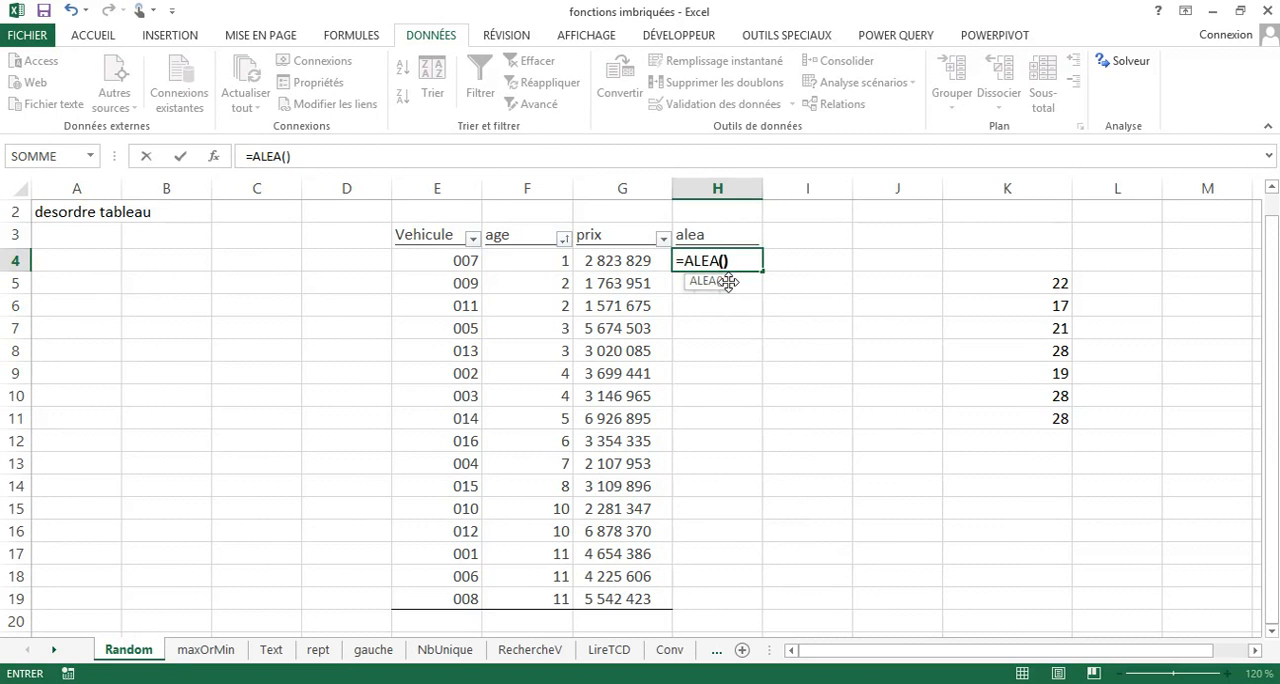
key("Return")
left_click(720, 259)
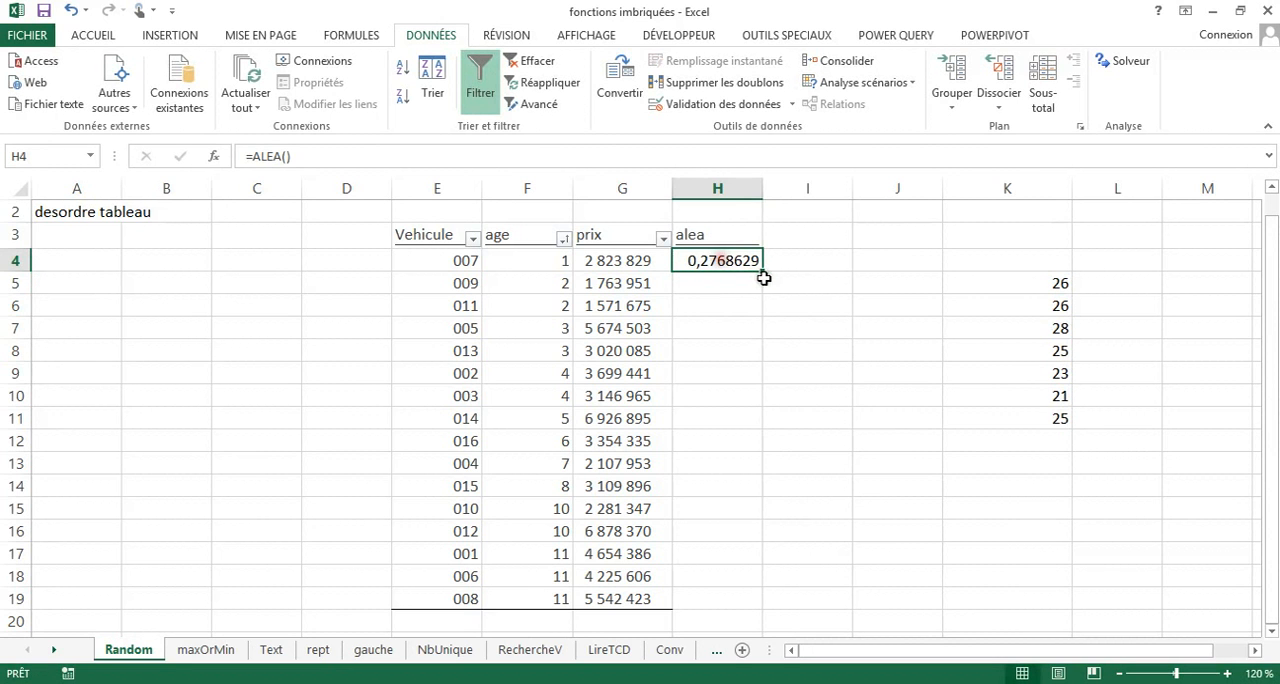
left_click_drag(764, 273, 725, 540)
Reapply the filters to the whole table E3:H19 and sort it by alea from smallest to largest.
scroll(663, 535, "up", 2)
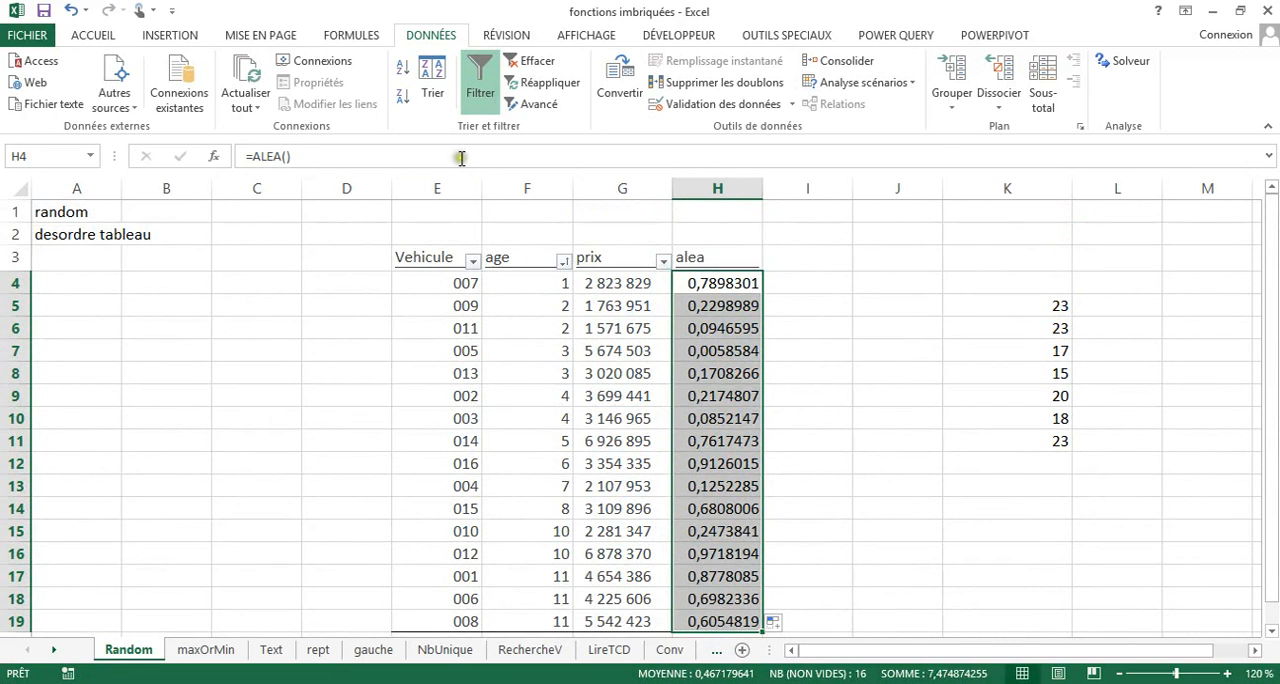
left_click(481, 90)
left_click(484, 93)
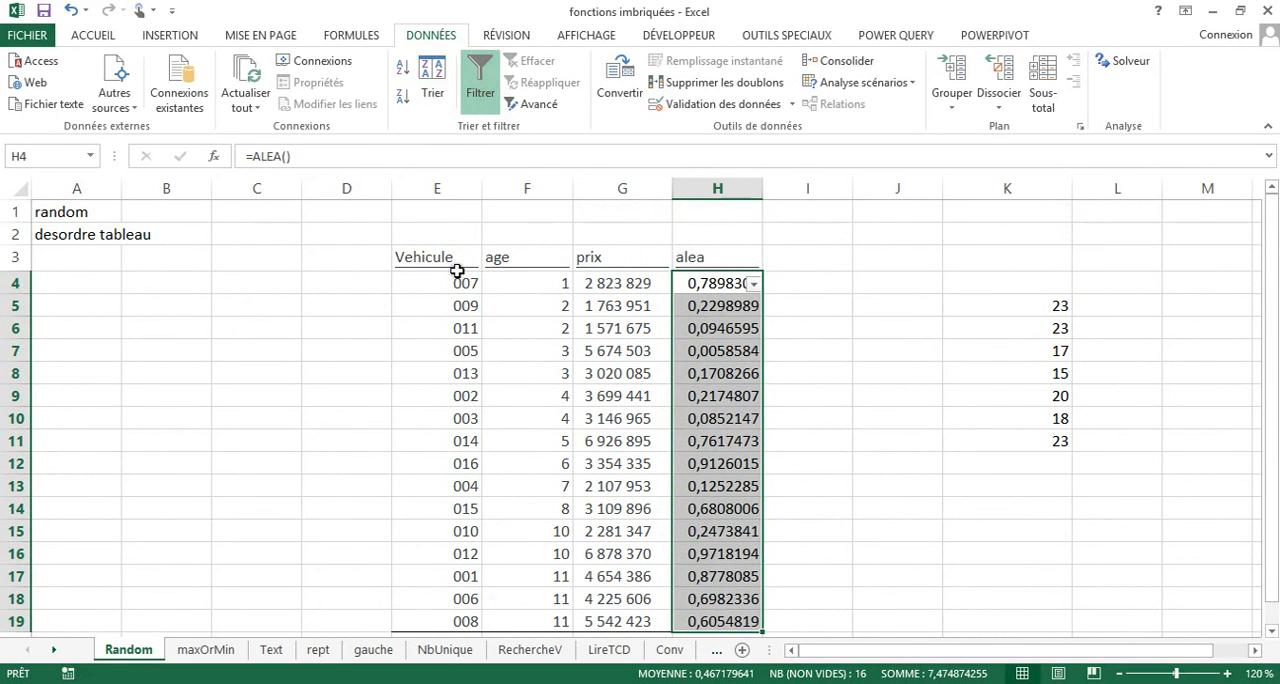
left_click_drag(437, 258, 745, 622)
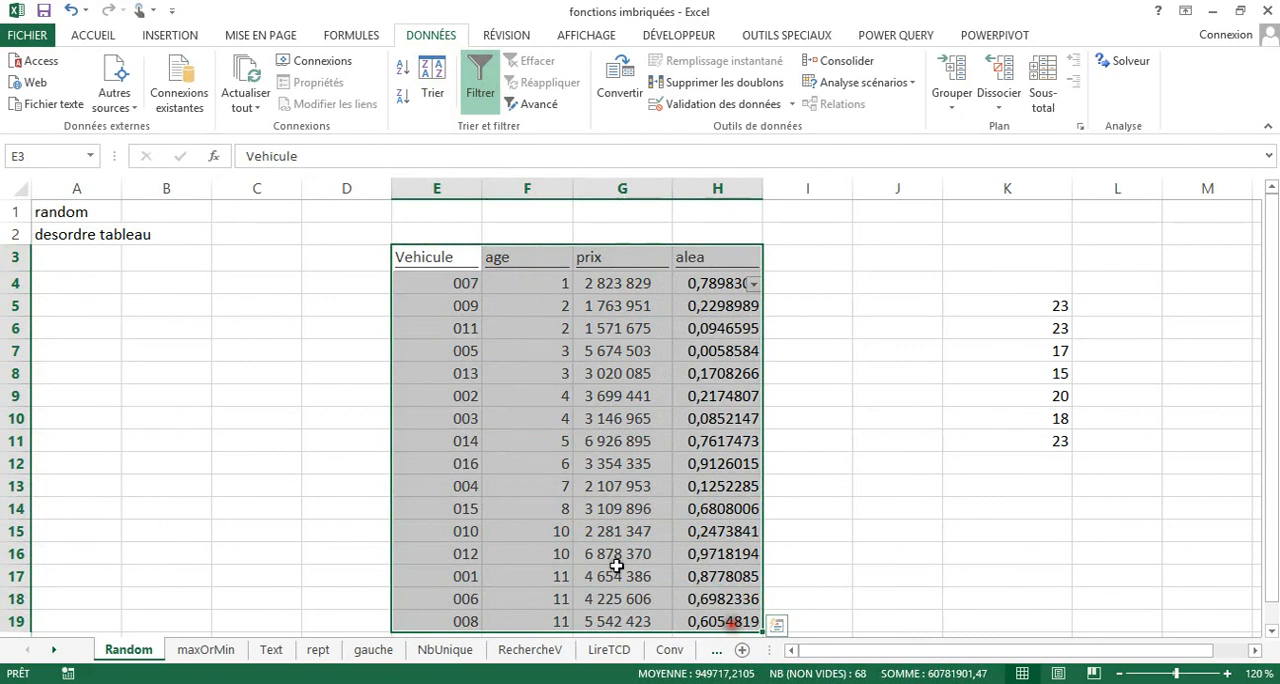
left_click(472, 78)
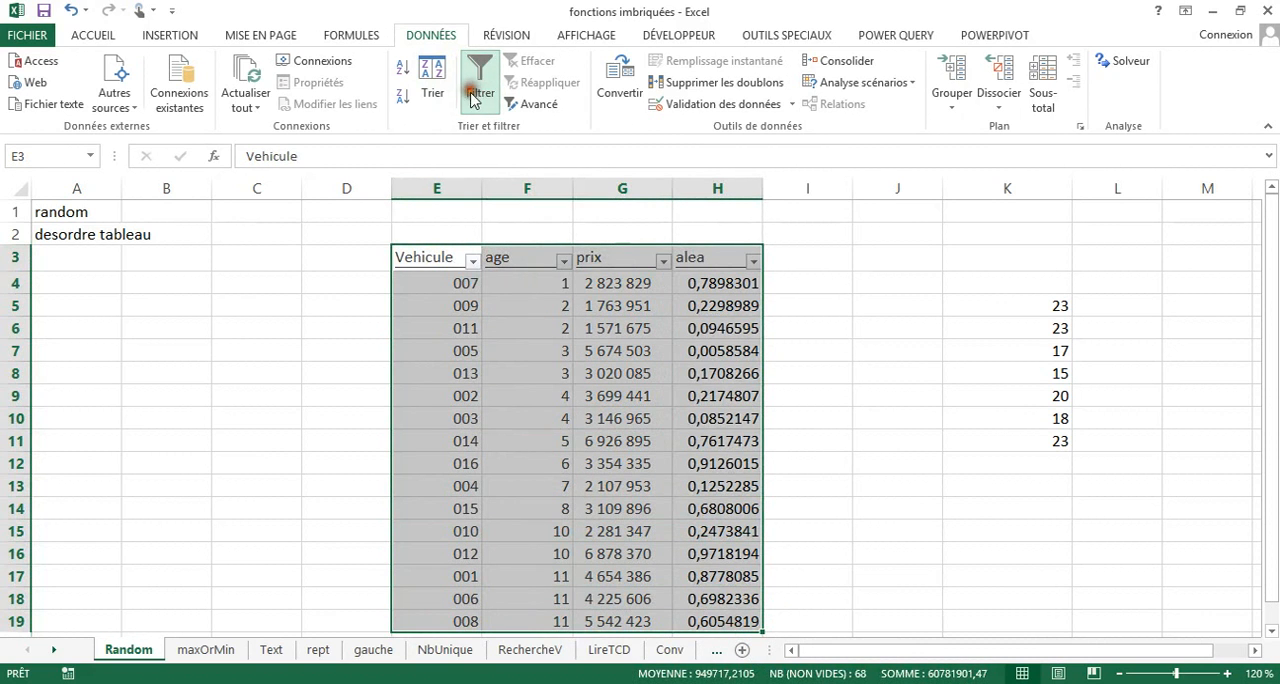
left_click(751, 261)
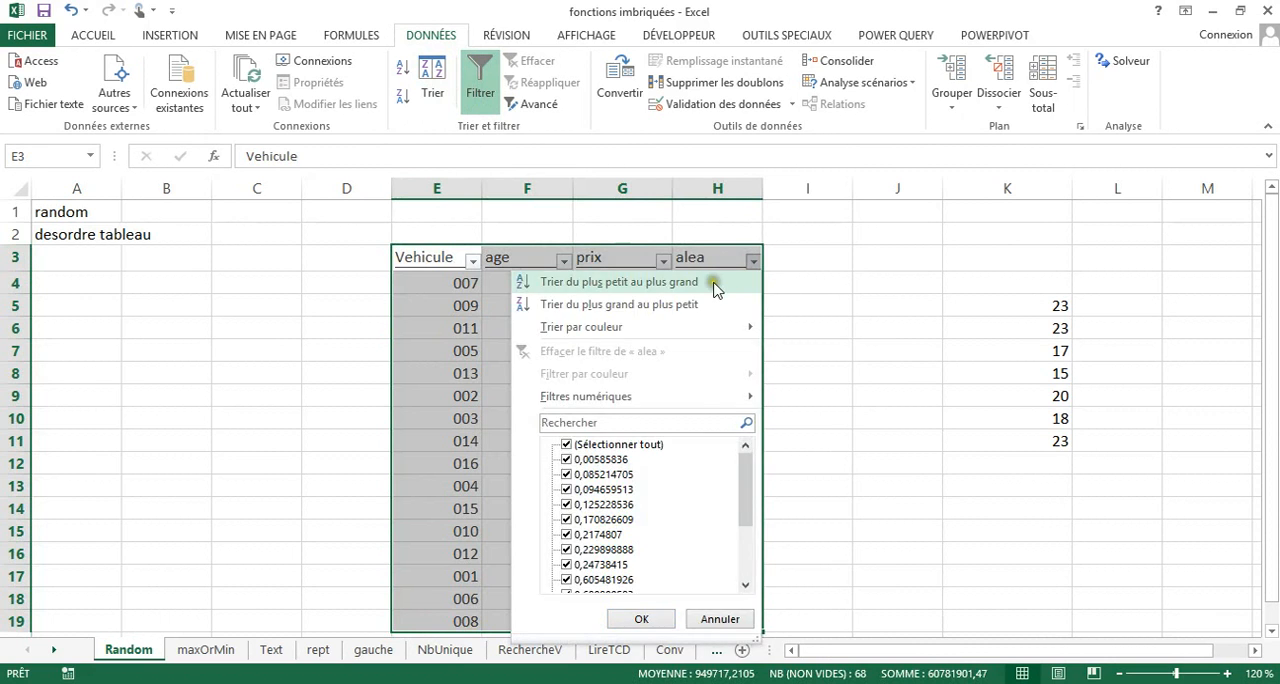
left_click(714, 283)
Delete the whole helper column H containing the alea values.
left_click(712, 188)
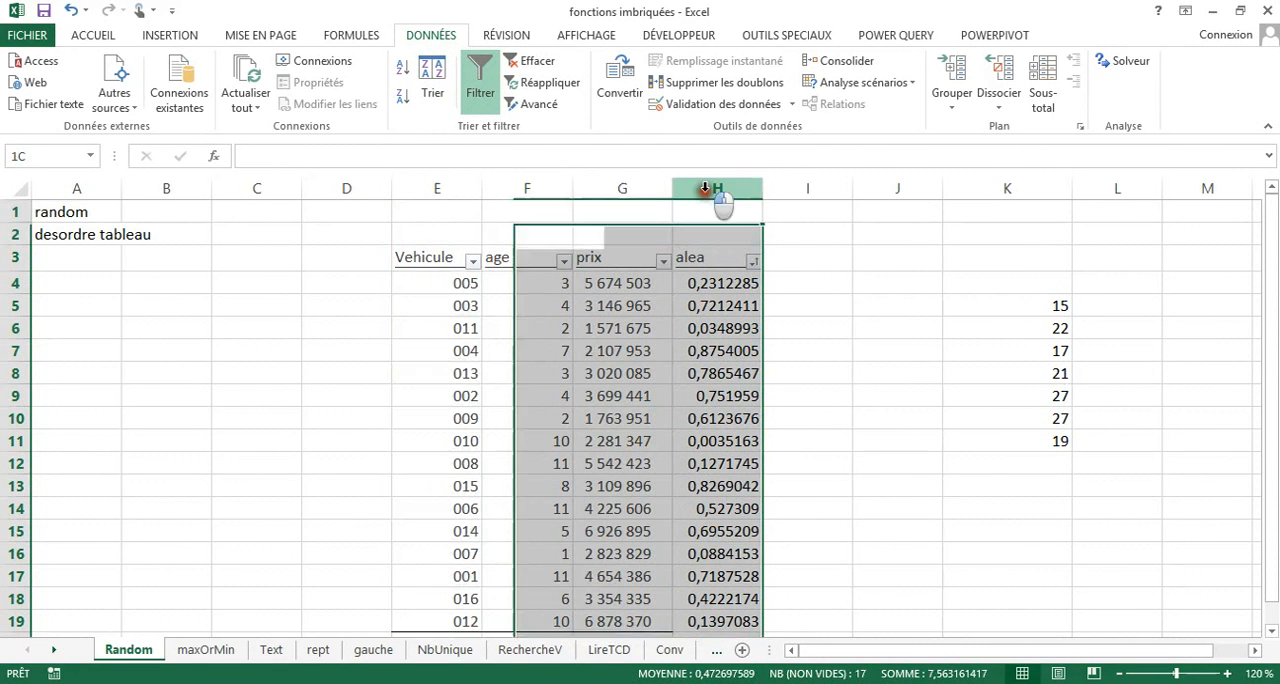
right_click(705, 188)
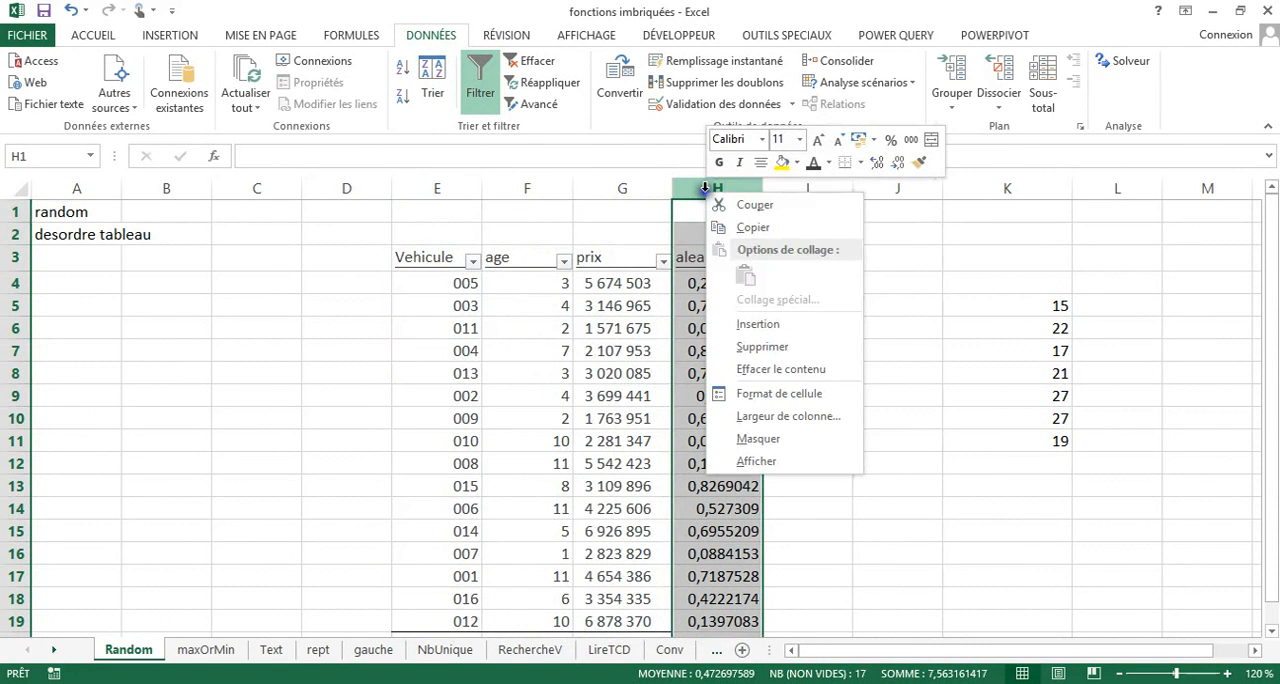
left_click(764, 343)
left_click(613, 396)
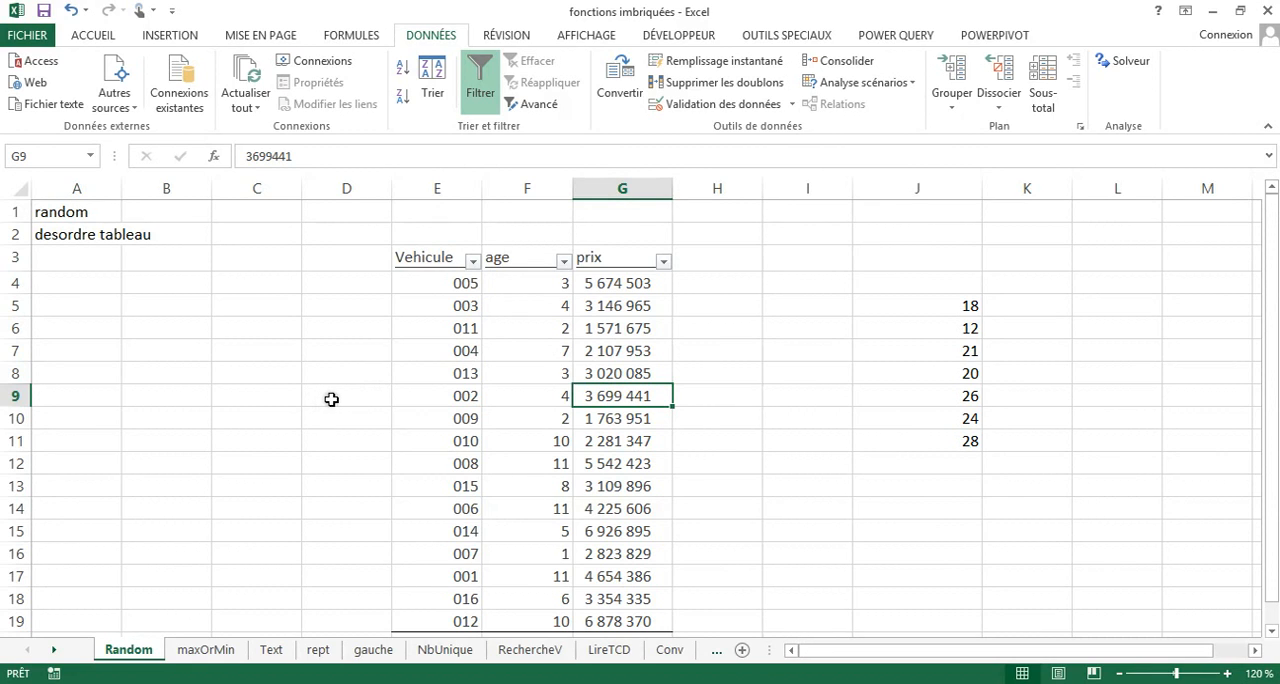
On the maxOrMin sheet, enter the label "prix le plus elevé" in cell I6.
left_click(205, 650)
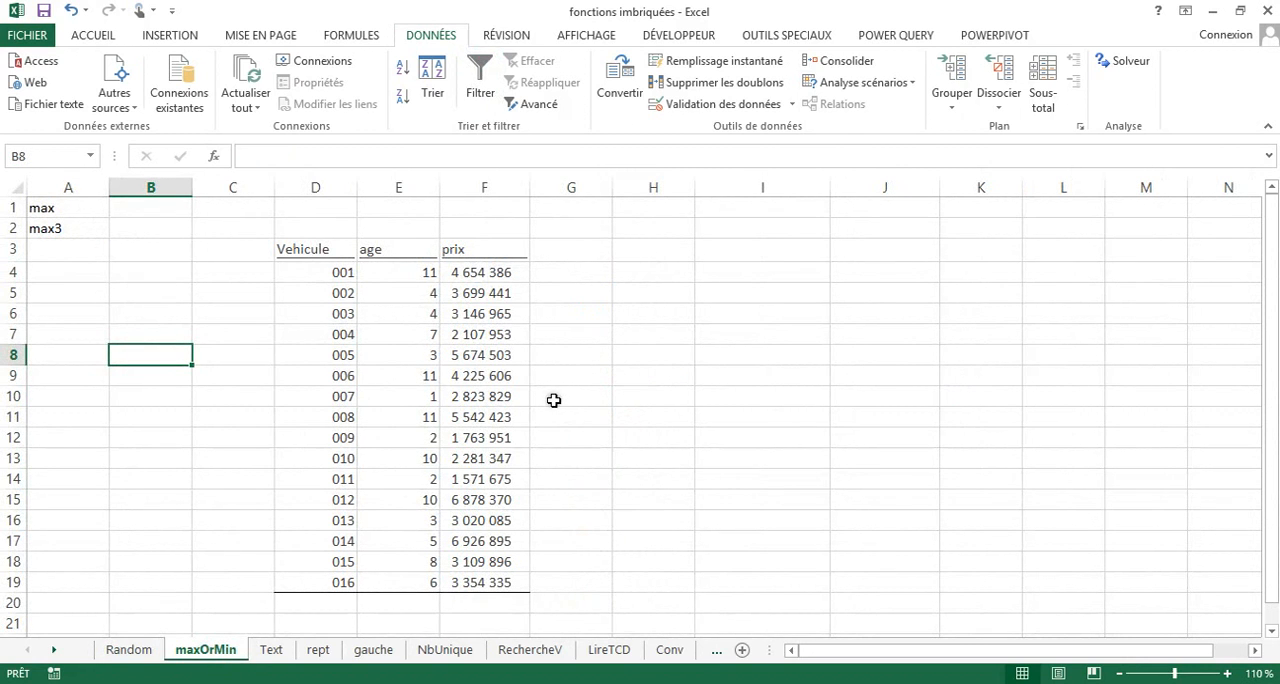
left_click(1228, 674)
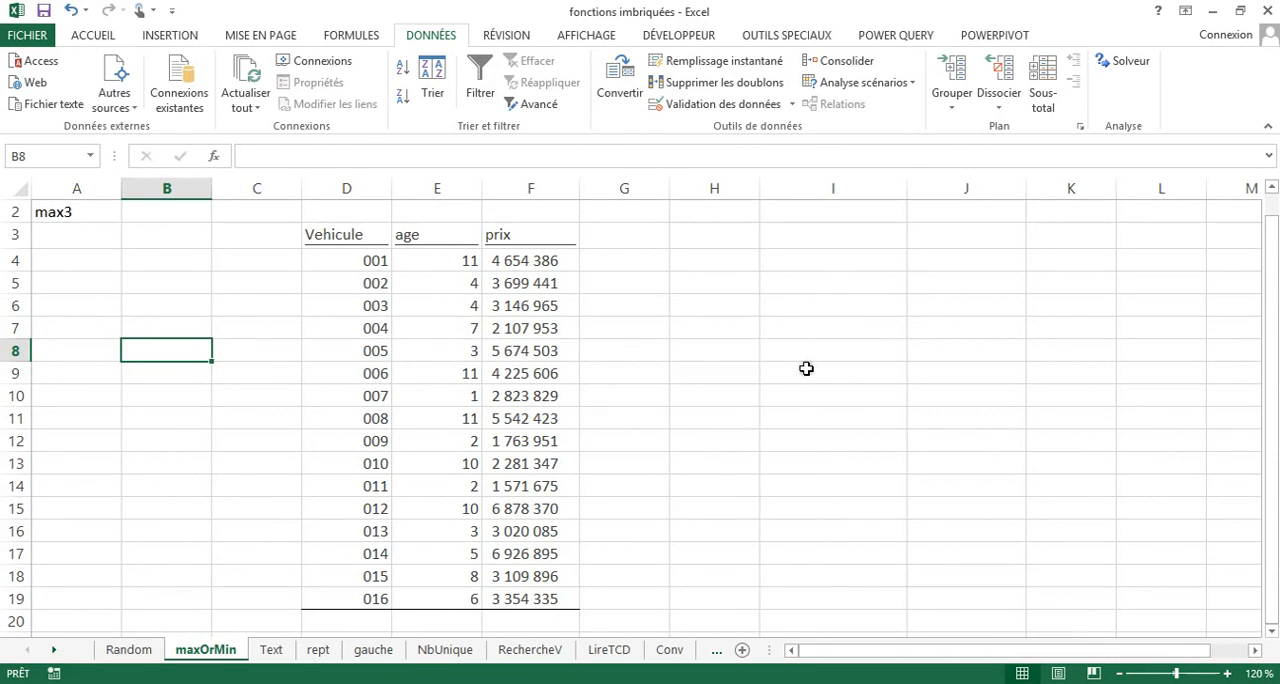
left_click(1228, 674)
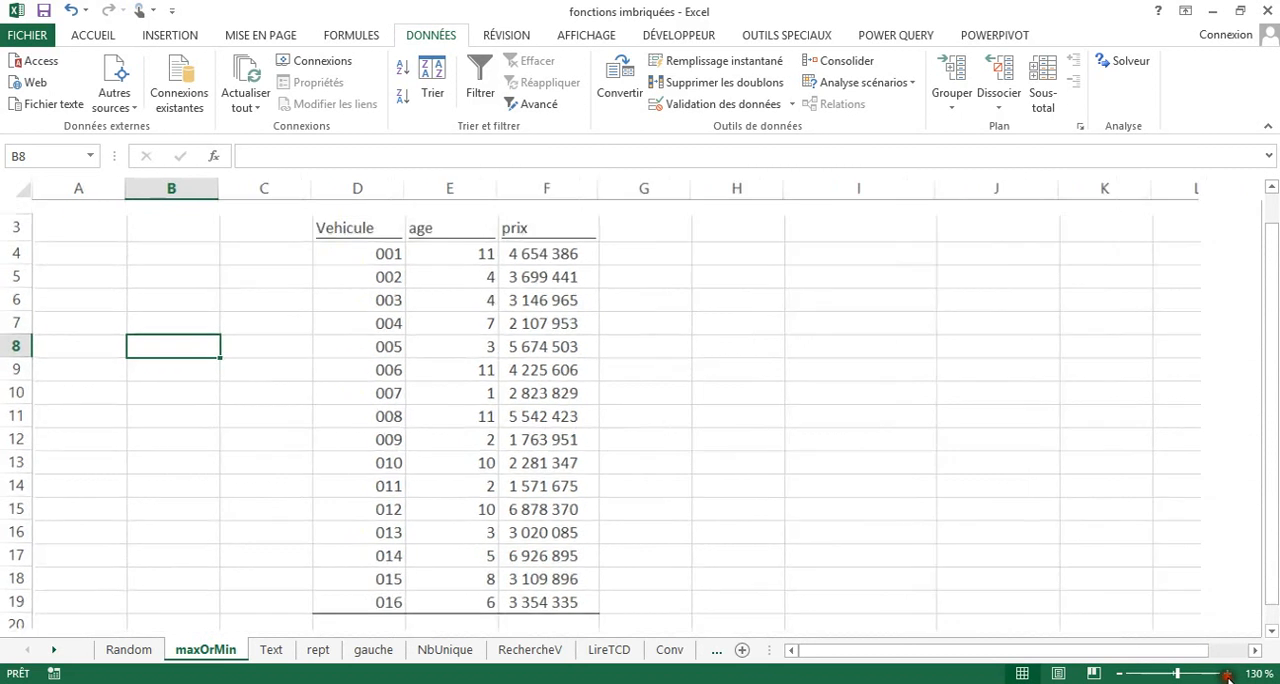
left_click(869, 301)
type("pri")
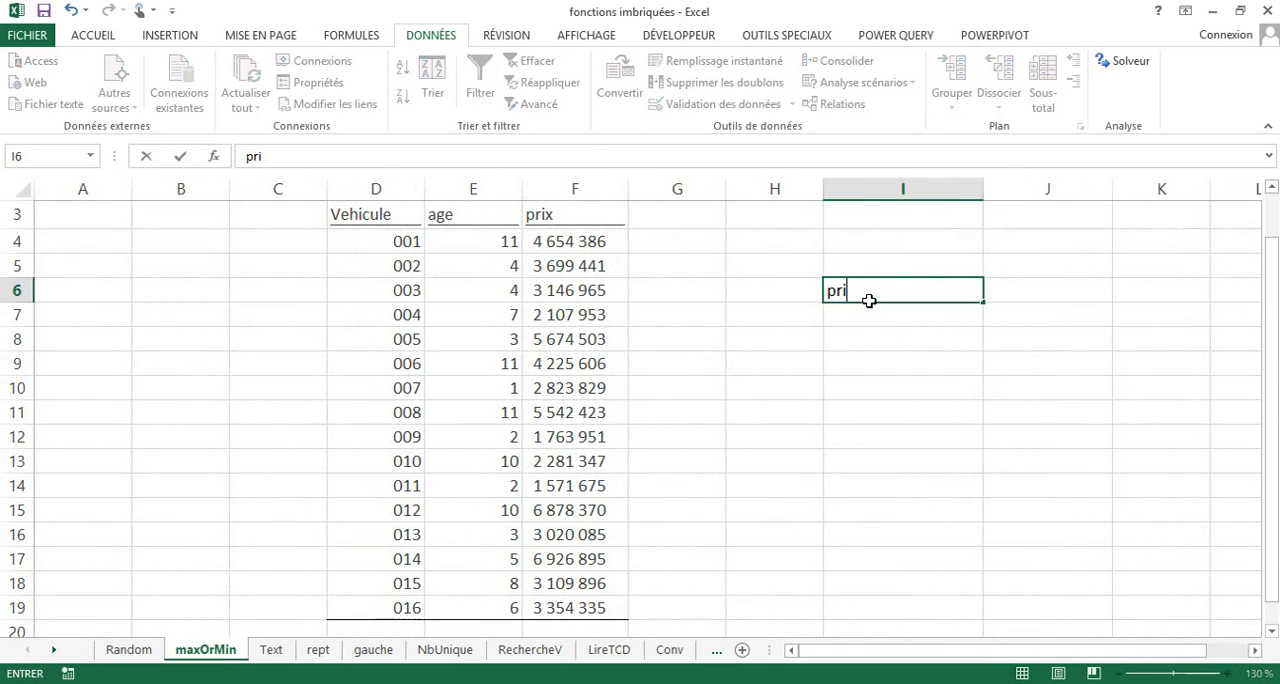
type("x le plus elevé")
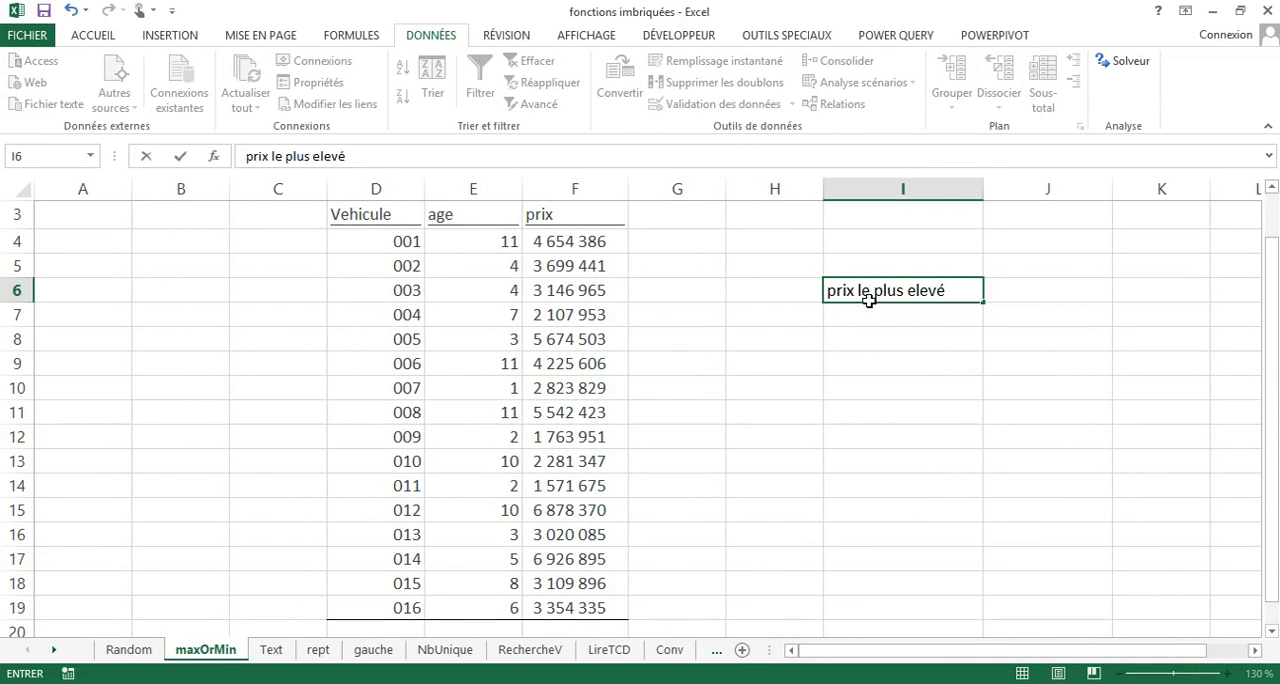
key("Return")
Compute the highest price in J6 with =MAX(F4:F19).
left_click(1030, 292)
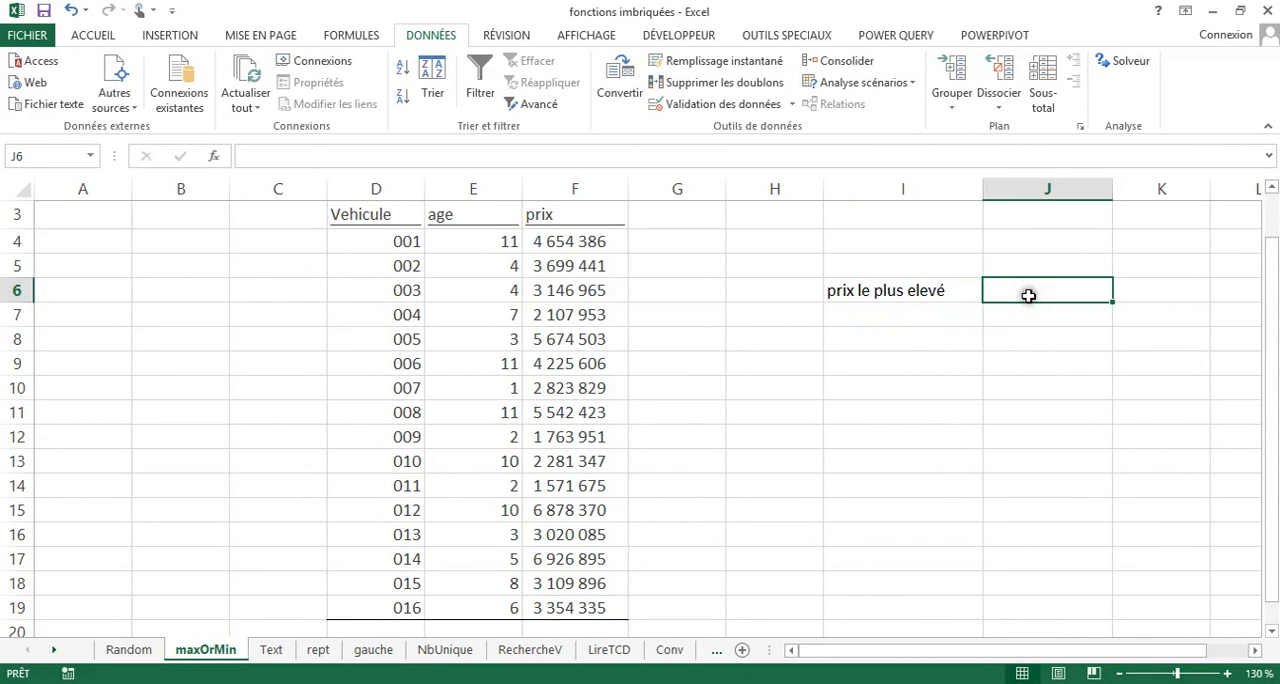
type("=max")
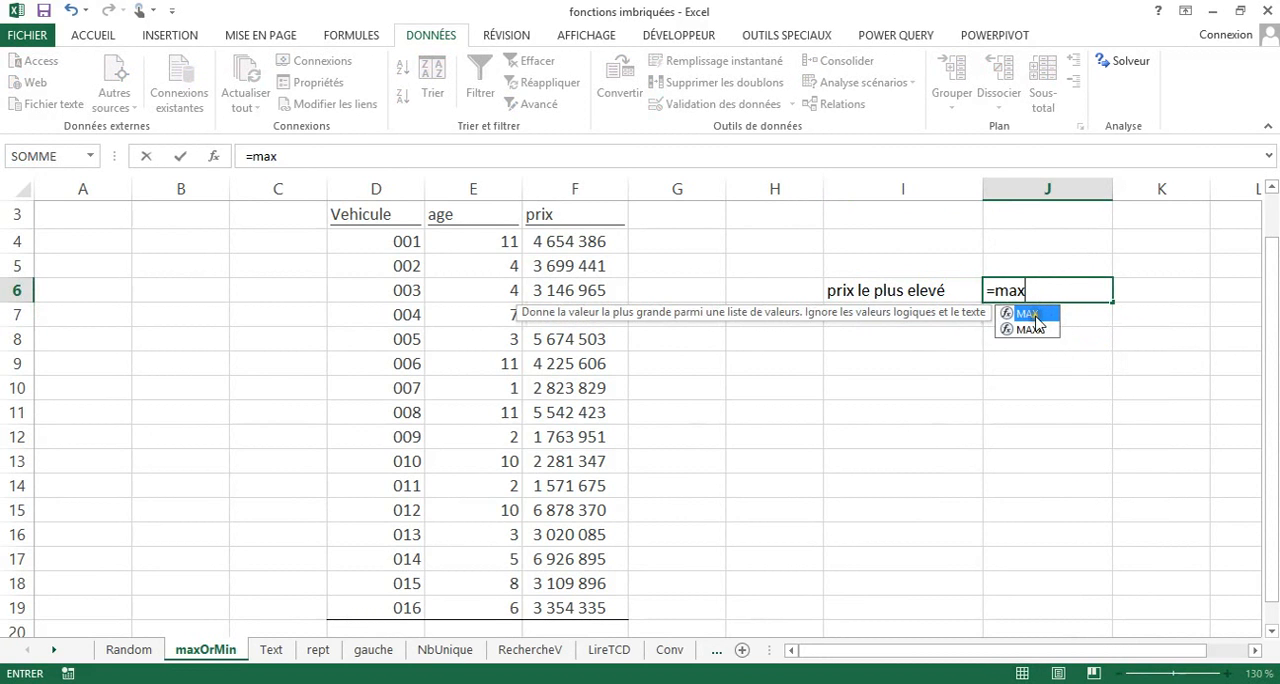
double_click(1035, 313)
left_click_drag(576, 239, 629, 620)
type(")")
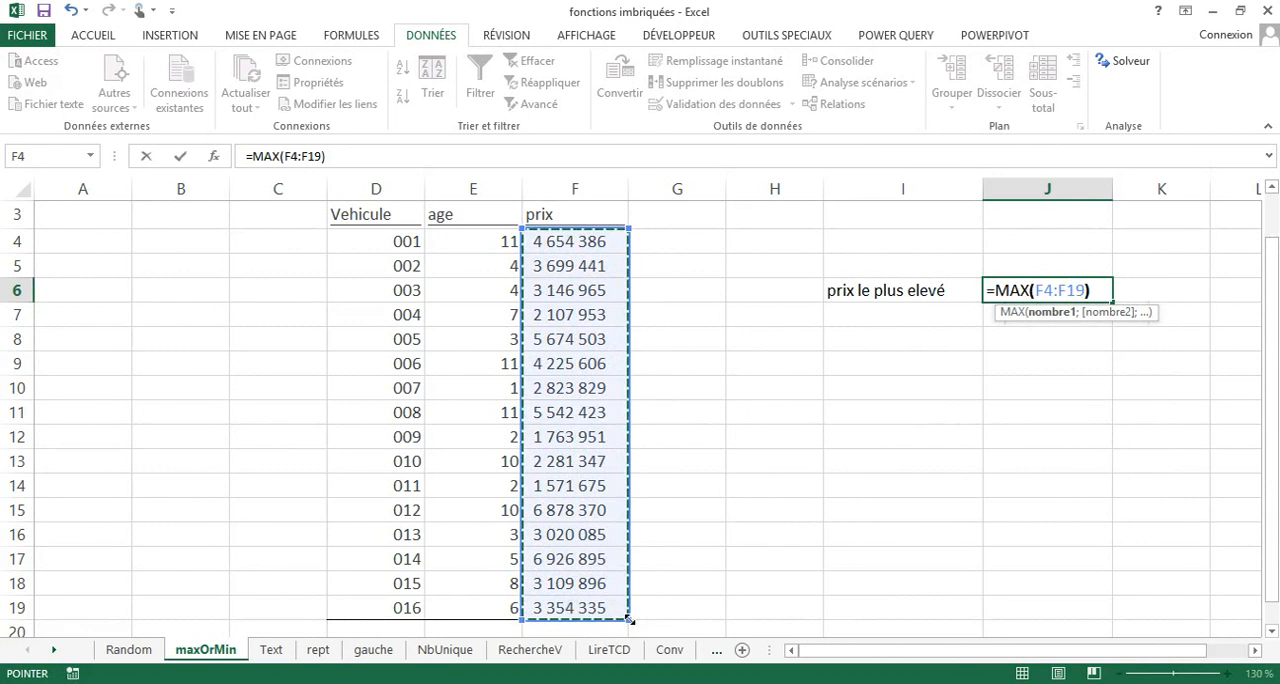
key("Return")
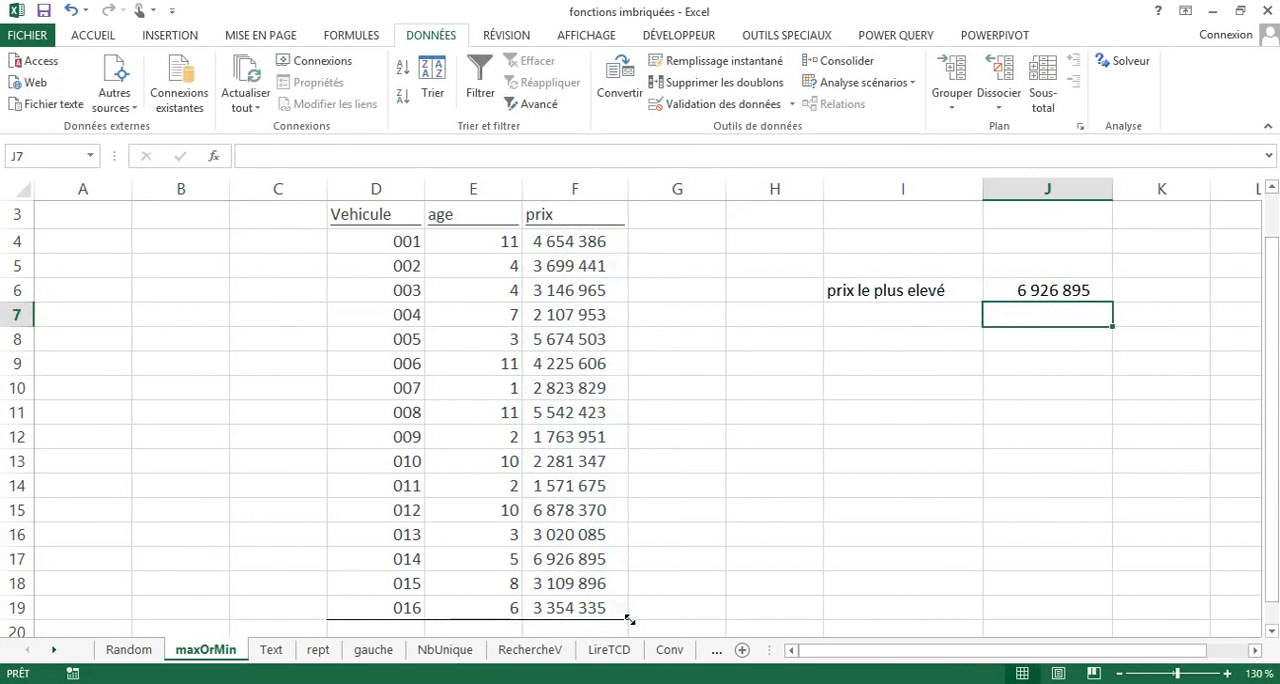
left_click(1037, 287)
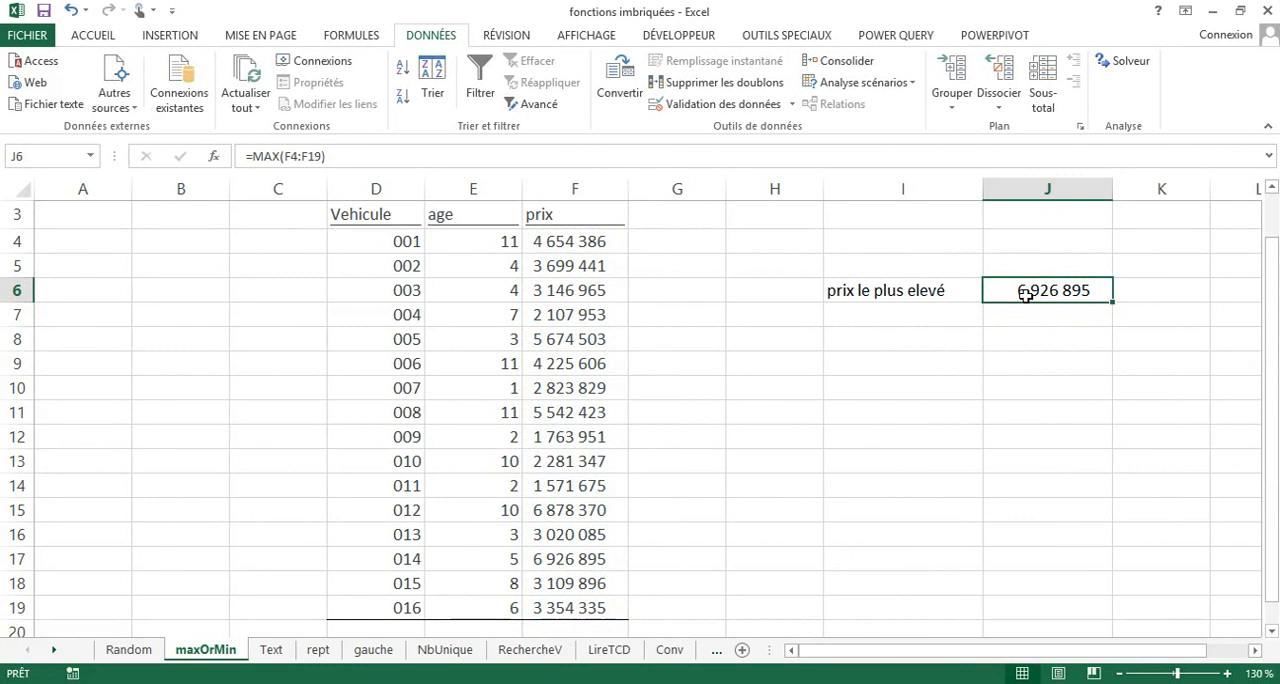
Enter the label "3eme prix elevé" in cell I7, below the highest price label.
left_click(890, 317)
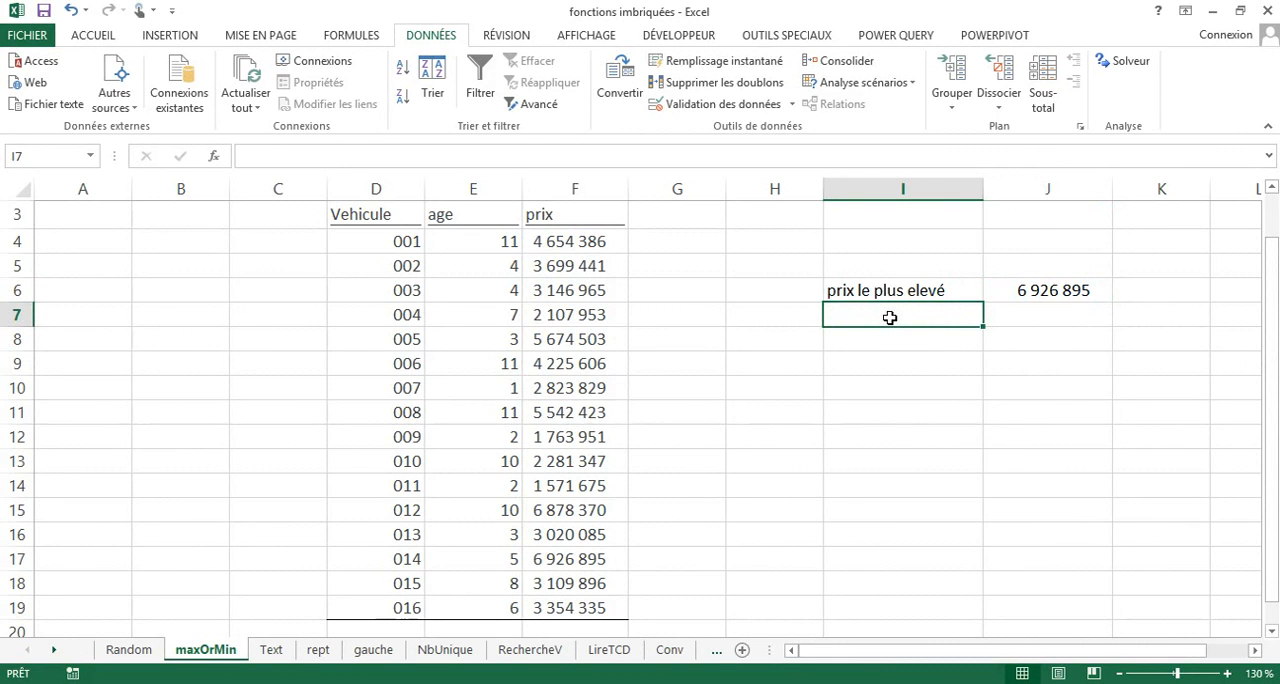
type("3e")
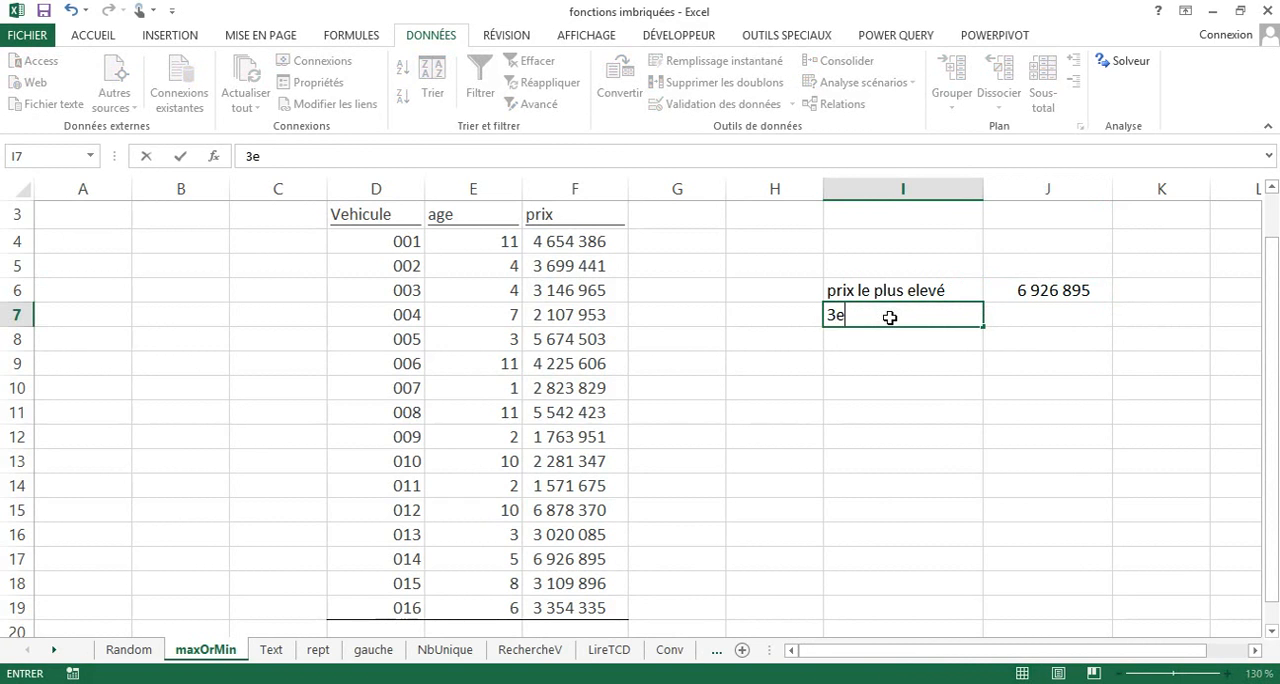
type("me prix")
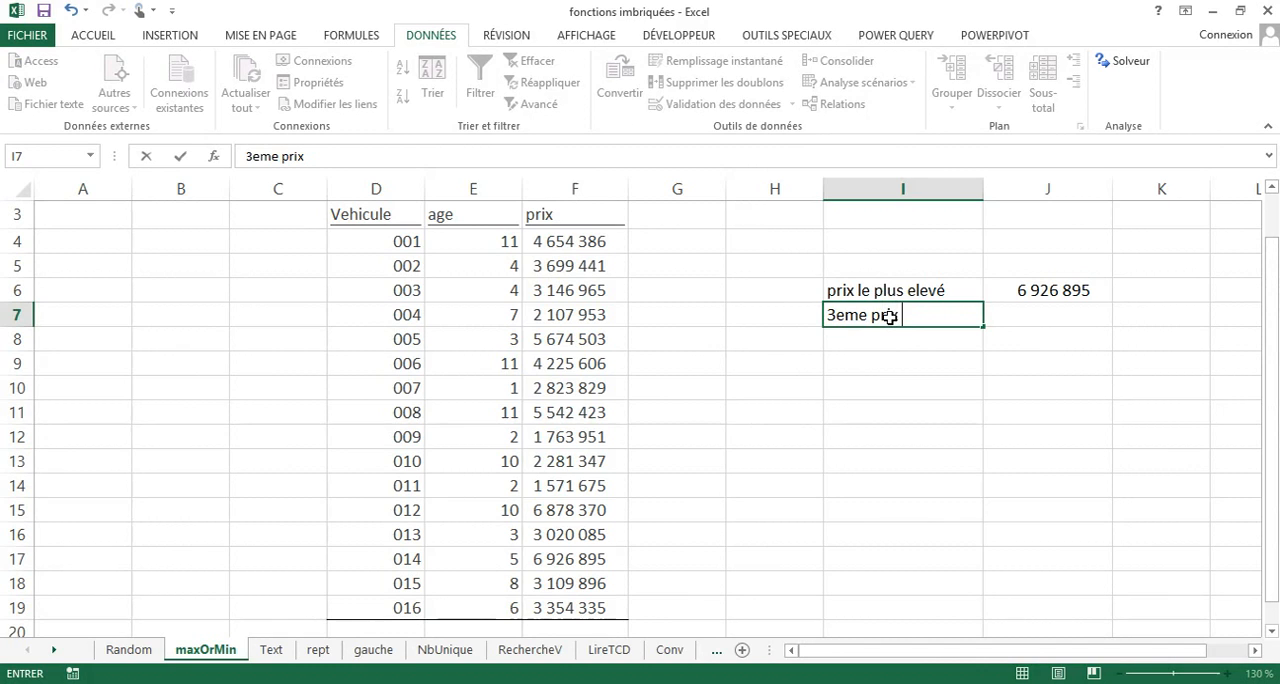
type(" elevé")
key("Return")
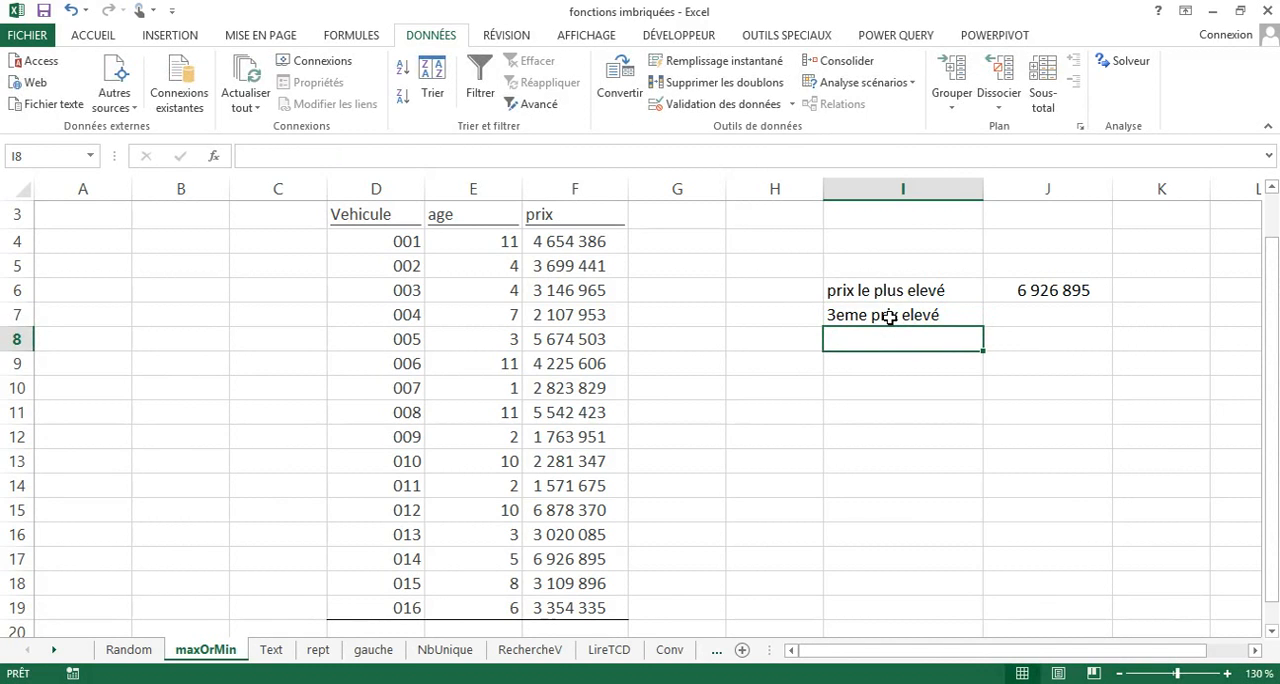
Compute the third highest price in J7 with =GRANDE.VALEUR(F4:F19;3).
left_click(1026, 312)
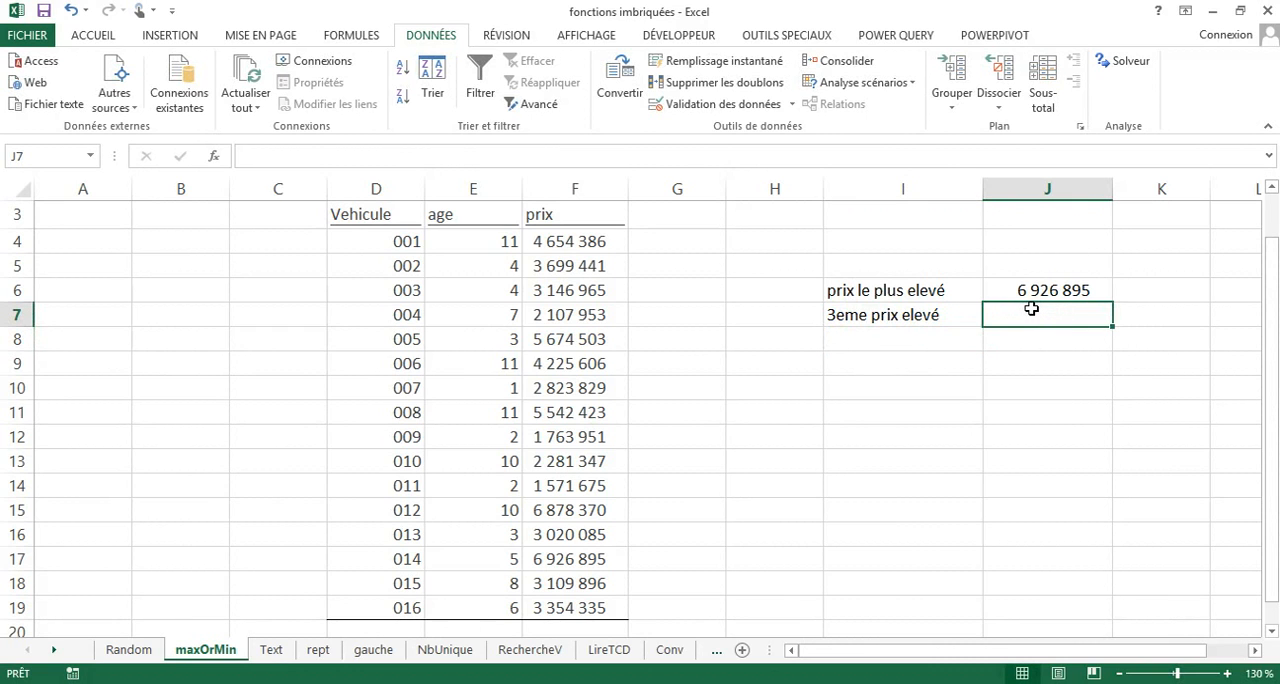
type("=gra")
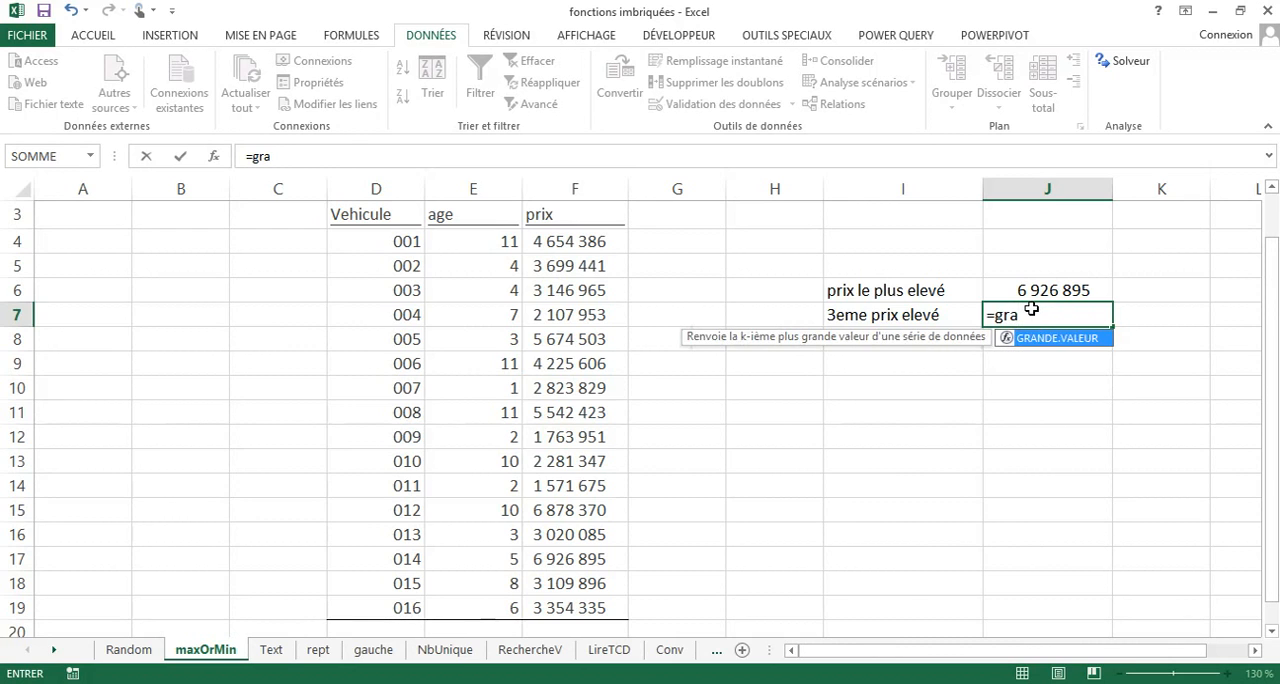
double_click(1082, 338)
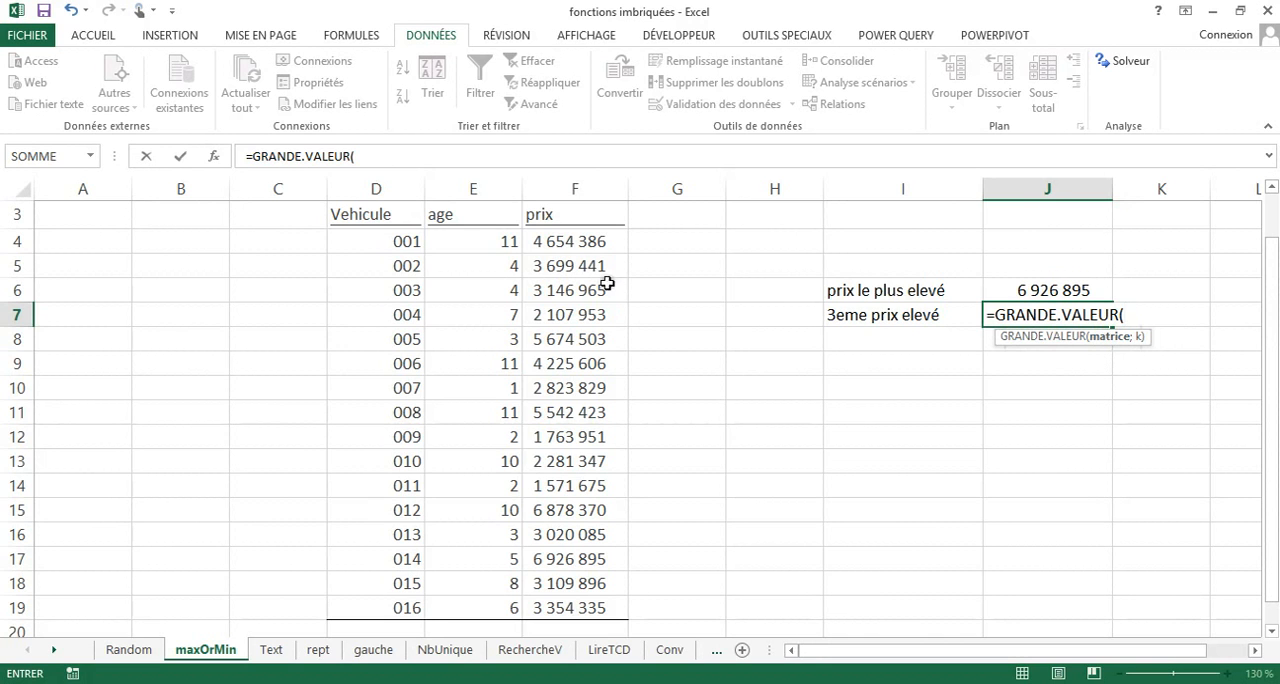
left_click_drag(586, 246, 571, 609)
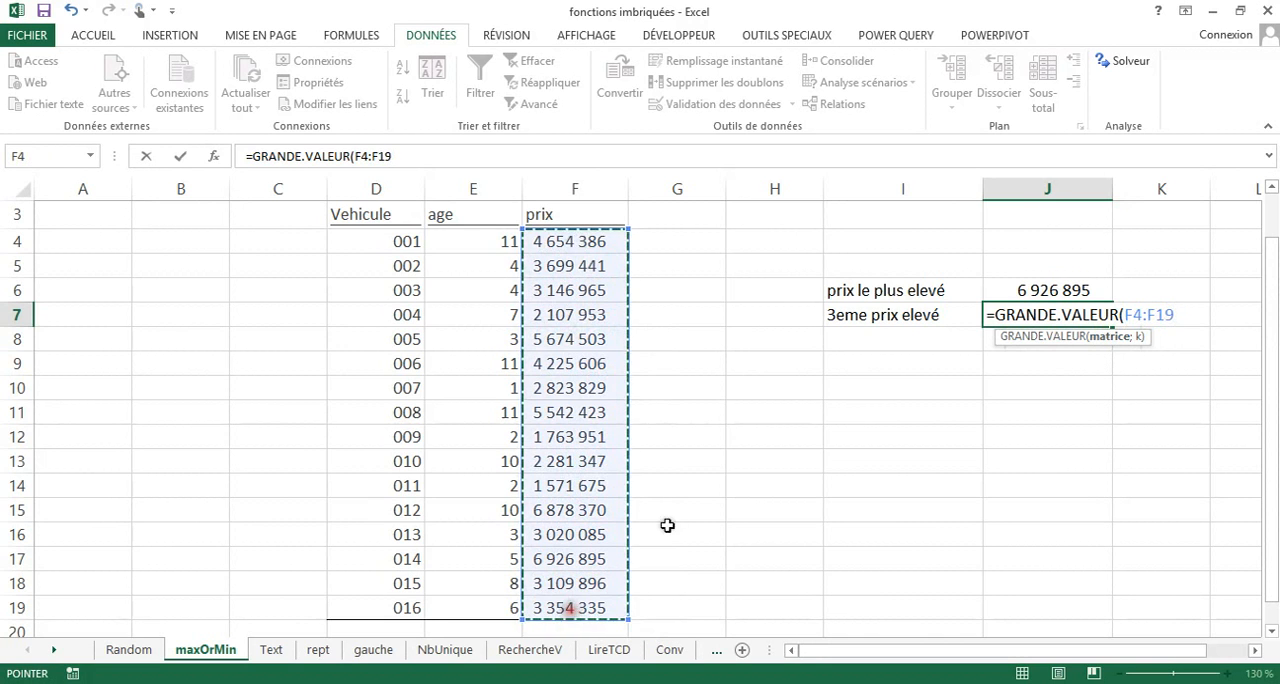
type(";")
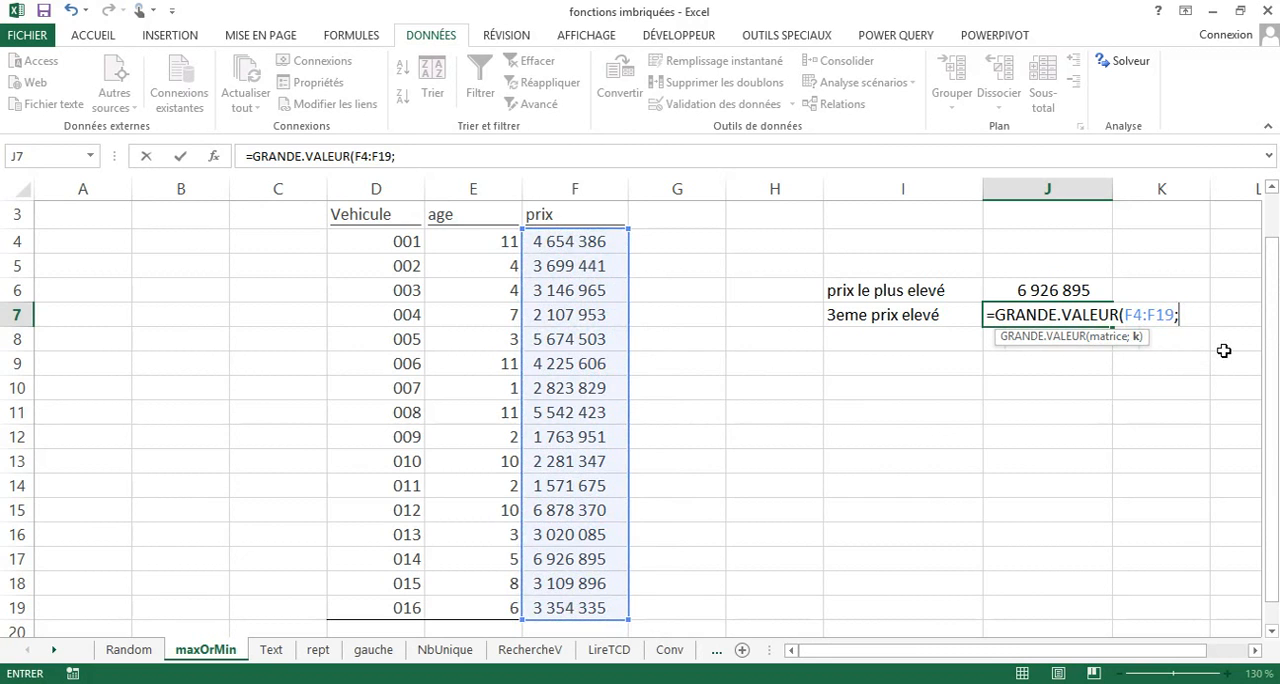
type("3)")
key("Return")
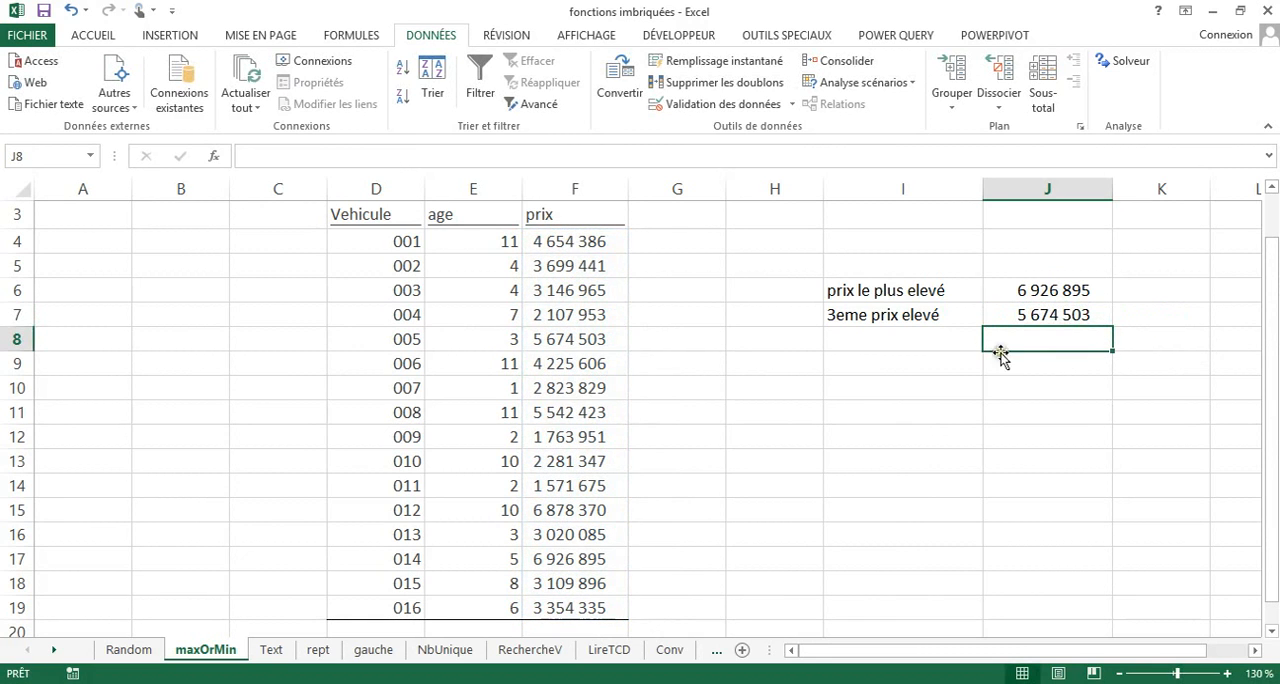
left_click(1020, 309)
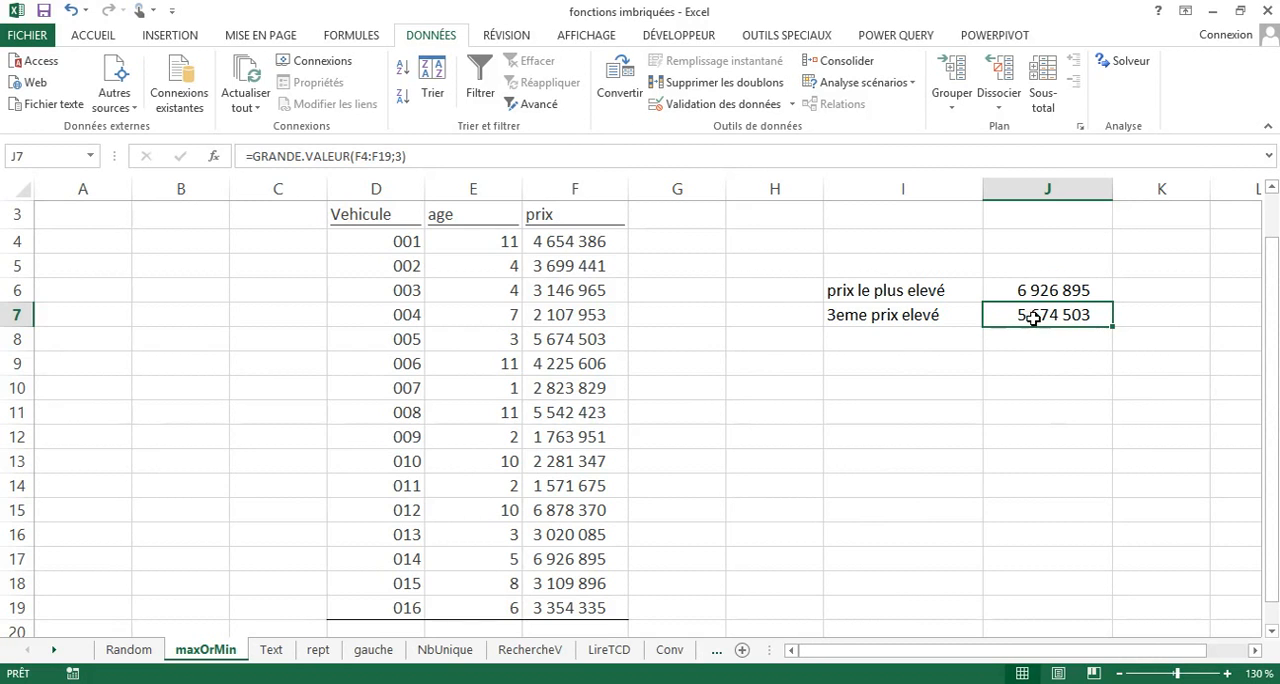
Open the rept sheet, select cell M4 and set the zoom to 110 %.
left_click(318, 651)
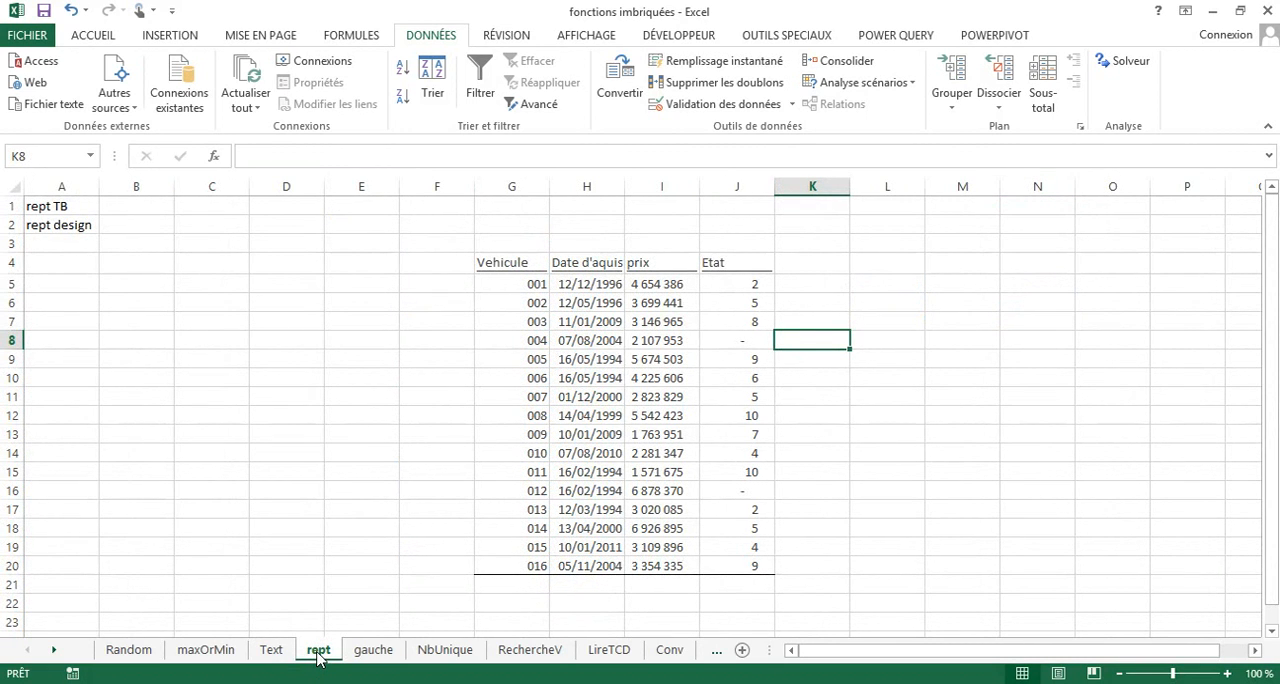
left_click(973, 263)
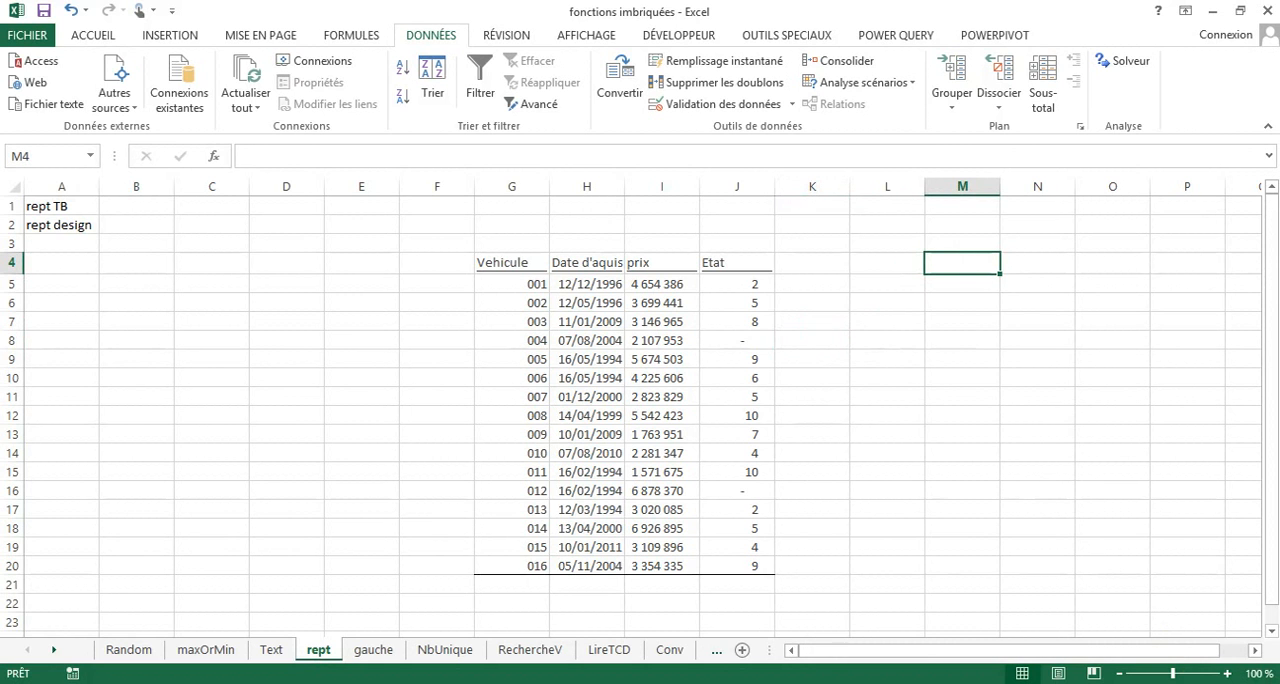
left_click(1228, 675)
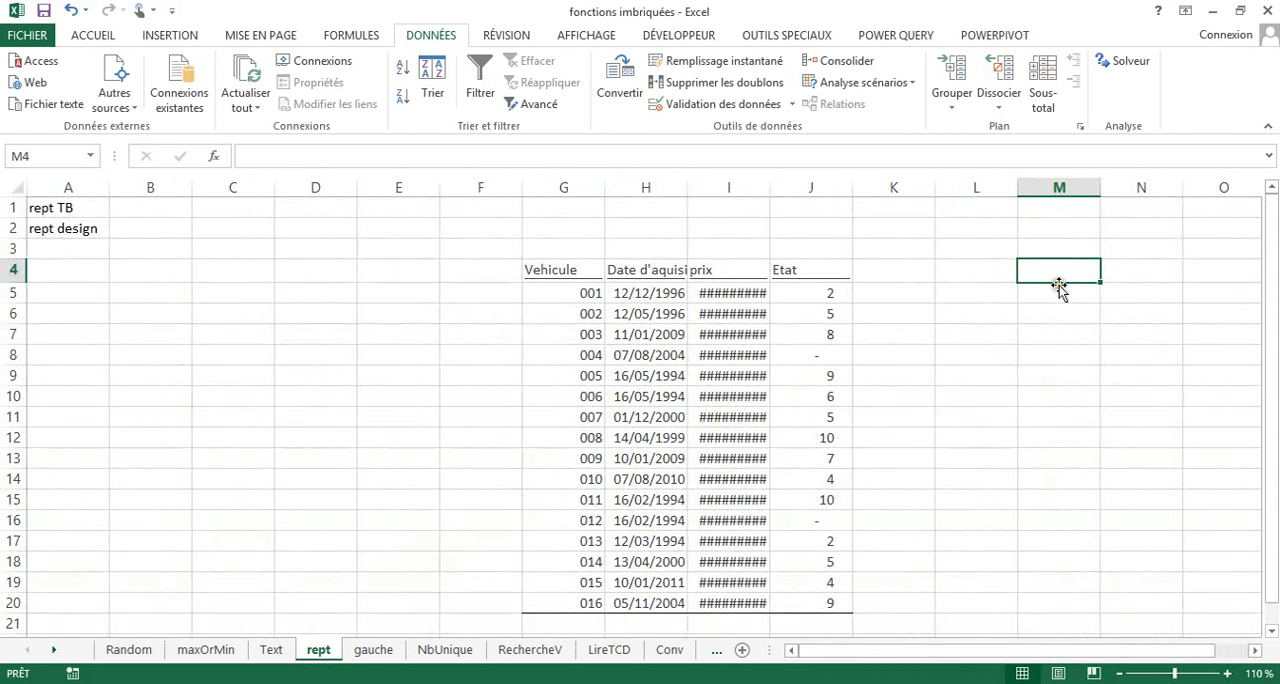
type("re")
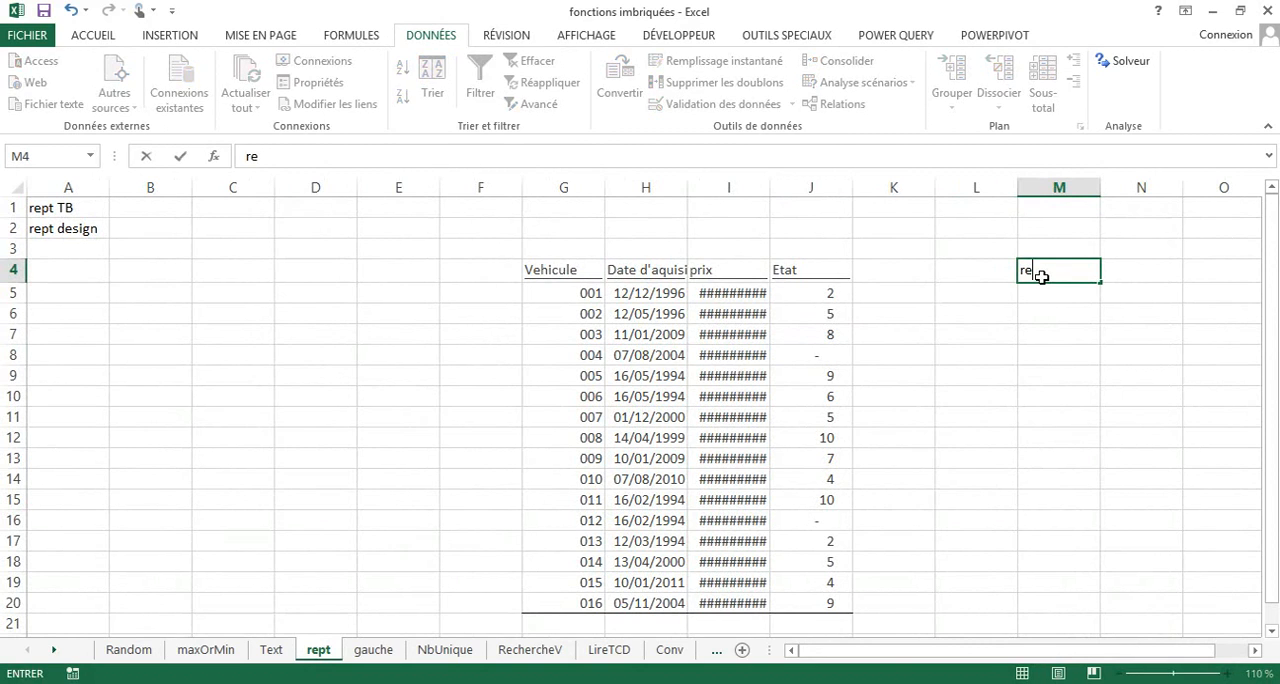
type("pt")
key("BackSpace")
key("BackSpace")
key("BackSpace")
key("BackSpace")
Try out the text repetition formula =REPT("a";10) in M4, and clear the cell again.
type("=")
type("p")
key("BackSpace")
type("rep")
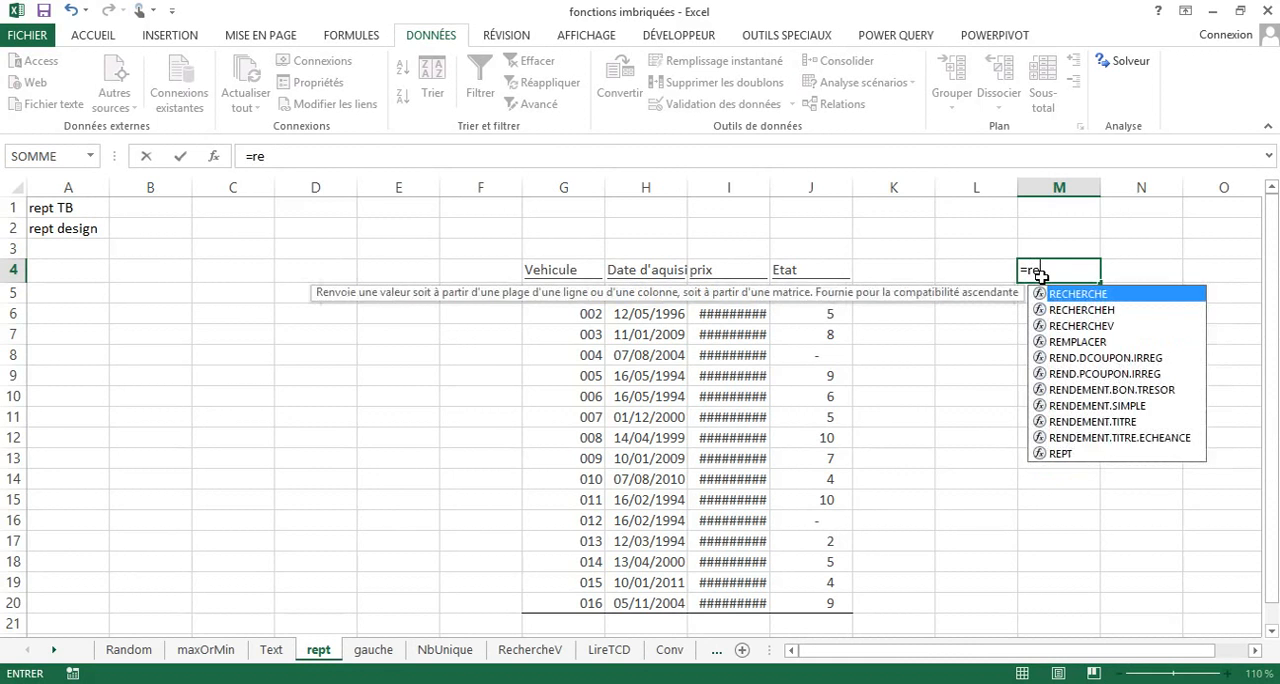
double_click(1063, 292)
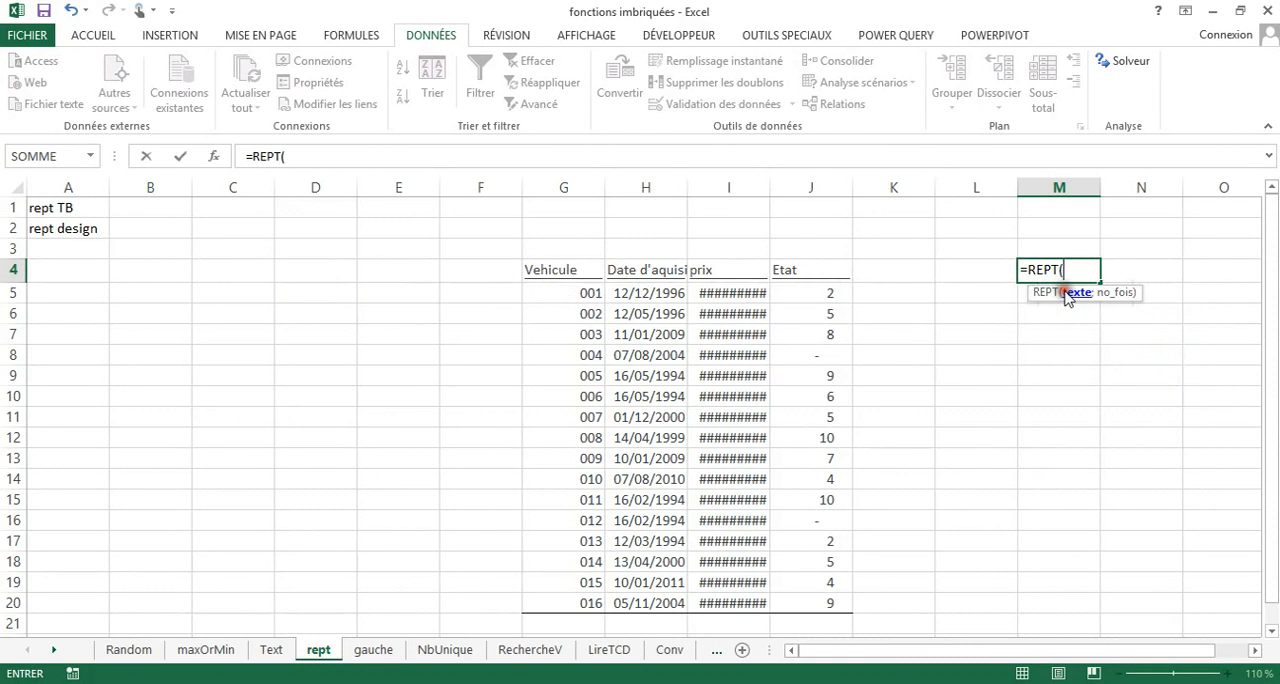
type("\"")
type("a\";")
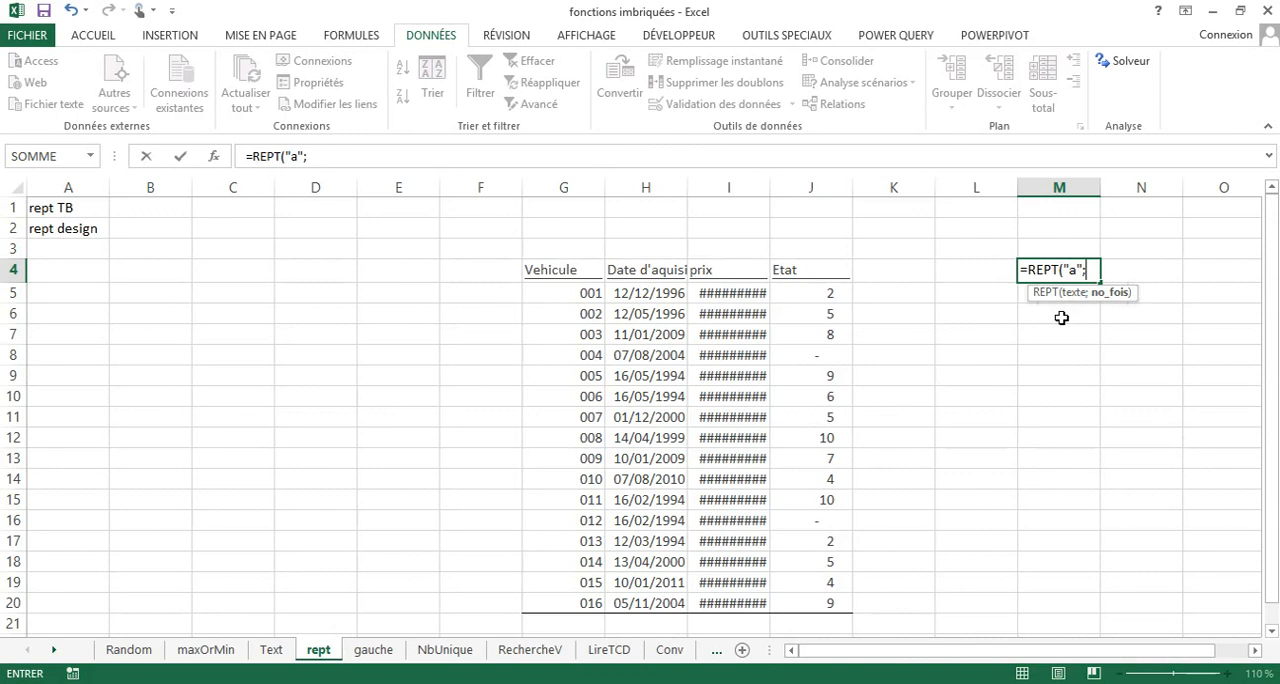
type("10)")
key("Return")
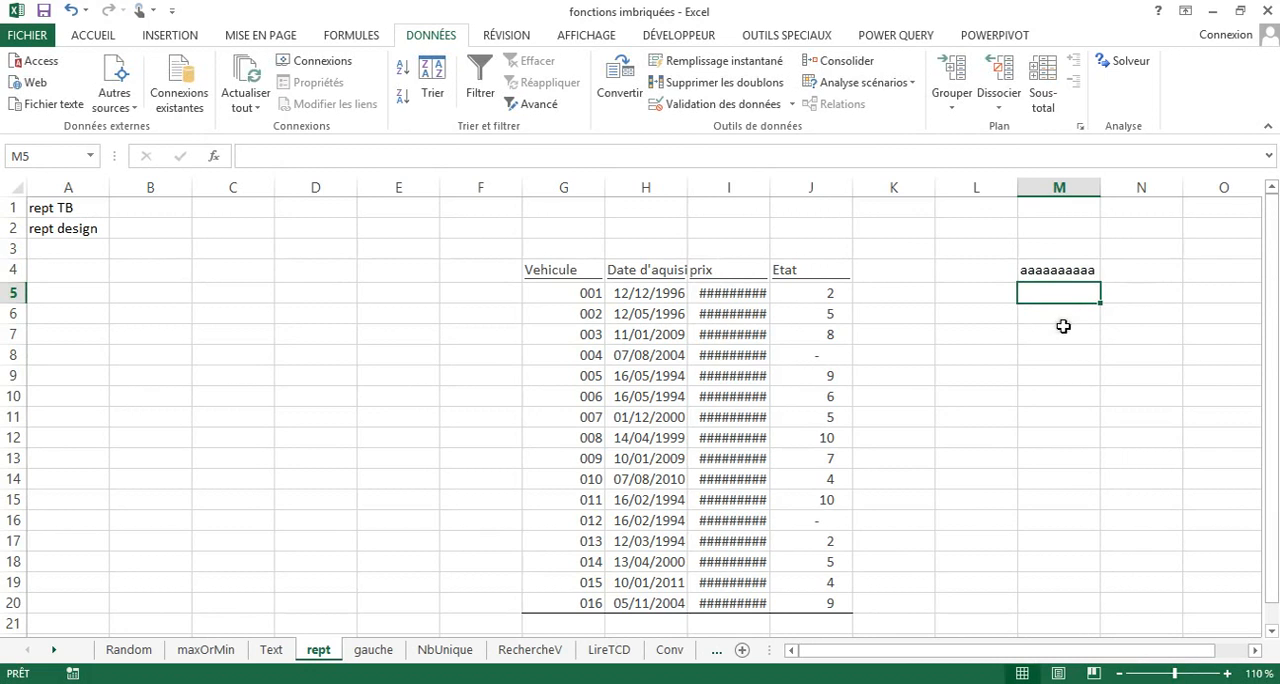
left_click(1066, 273)
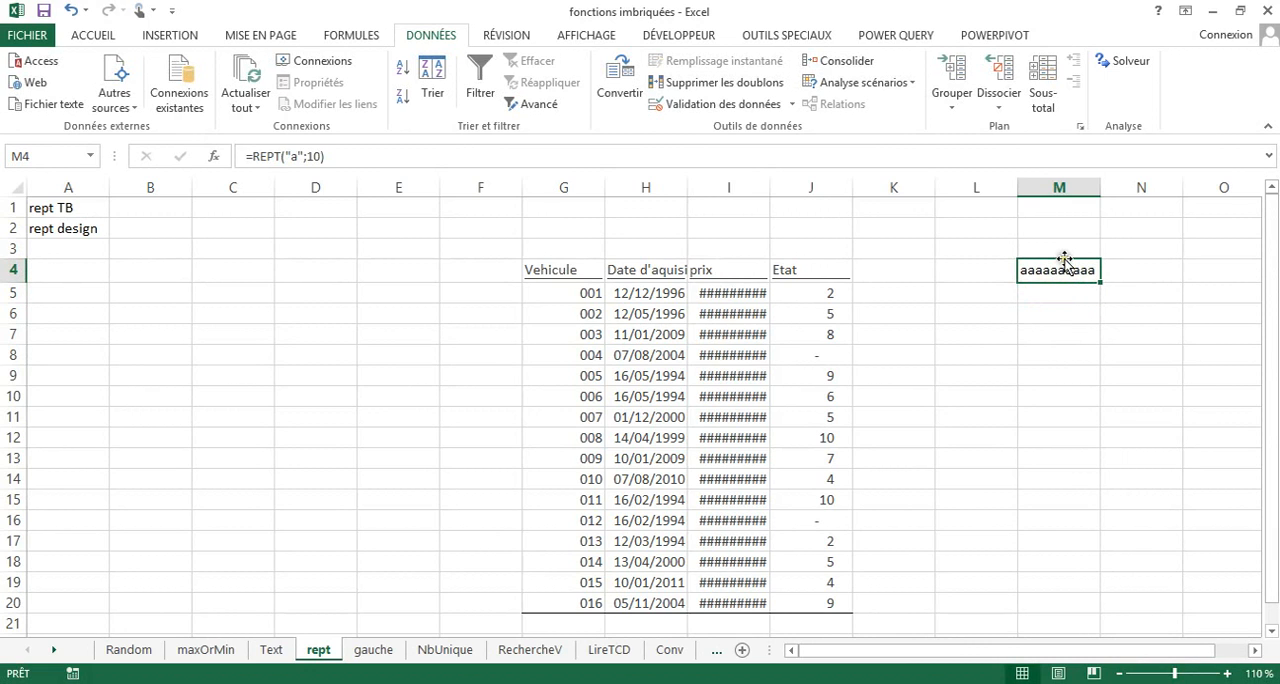
key("Delete")
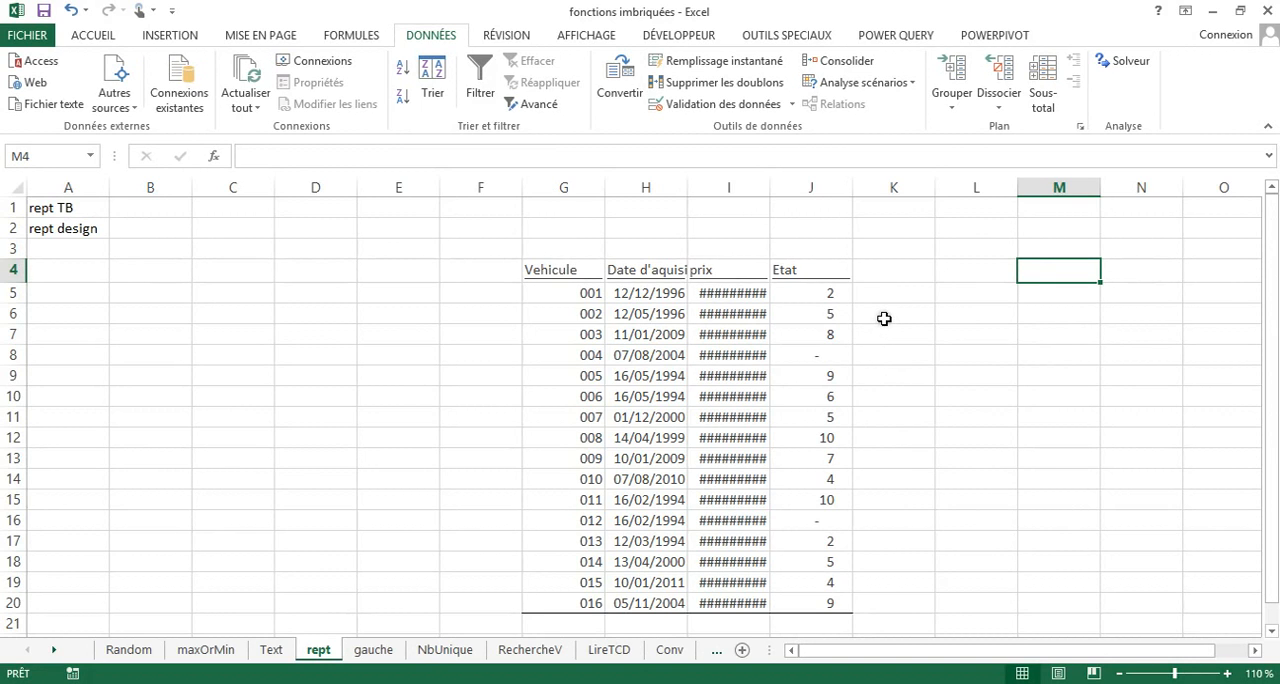
Autofit the width of the prix column I to its contents.
double_click(770, 190)
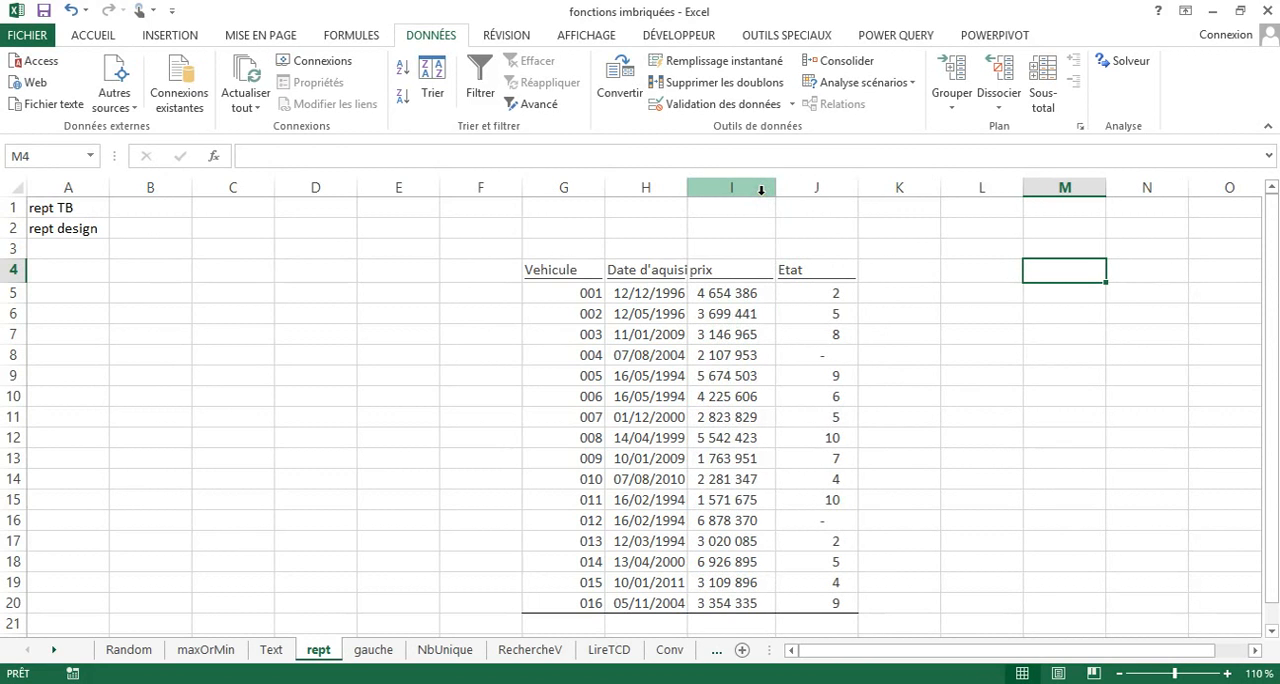
Examine the vehicle condition ratings in the Etat column, from J5 down to J19.
left_click(815, 293)
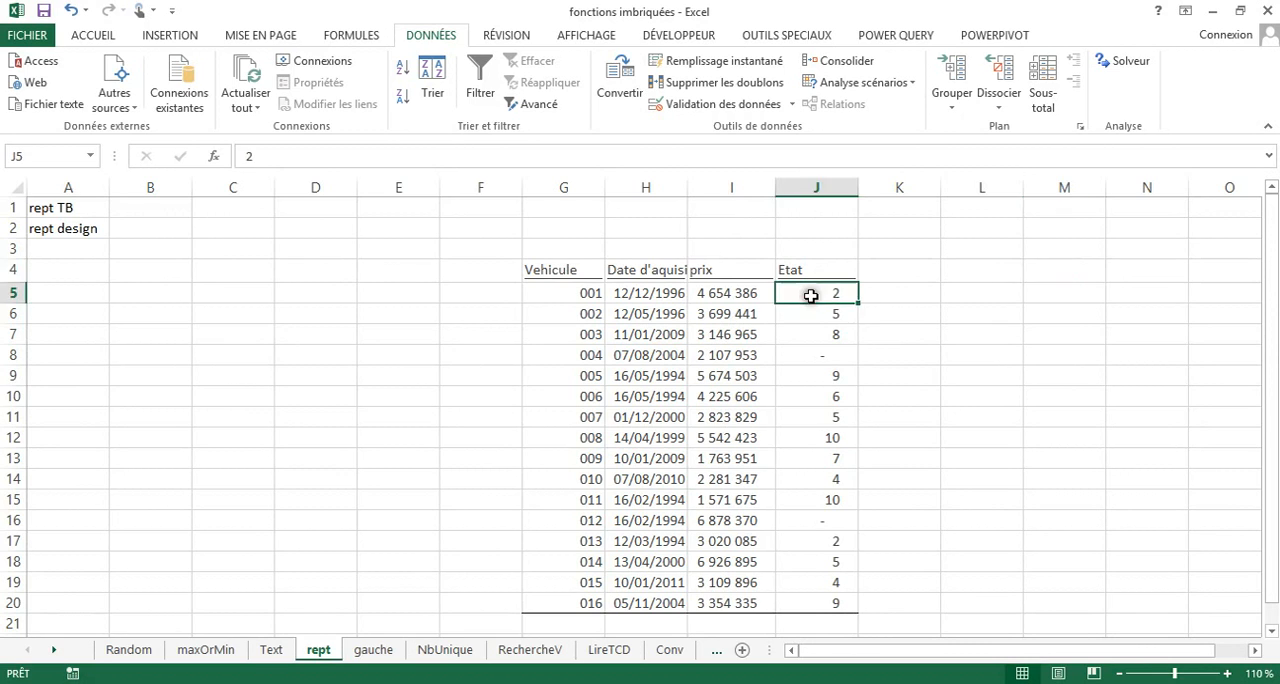
left_click(814, 311)
left_click(808, 340)
left_click(808, 396)
left_click(808, 437)
left_click(810, 500)
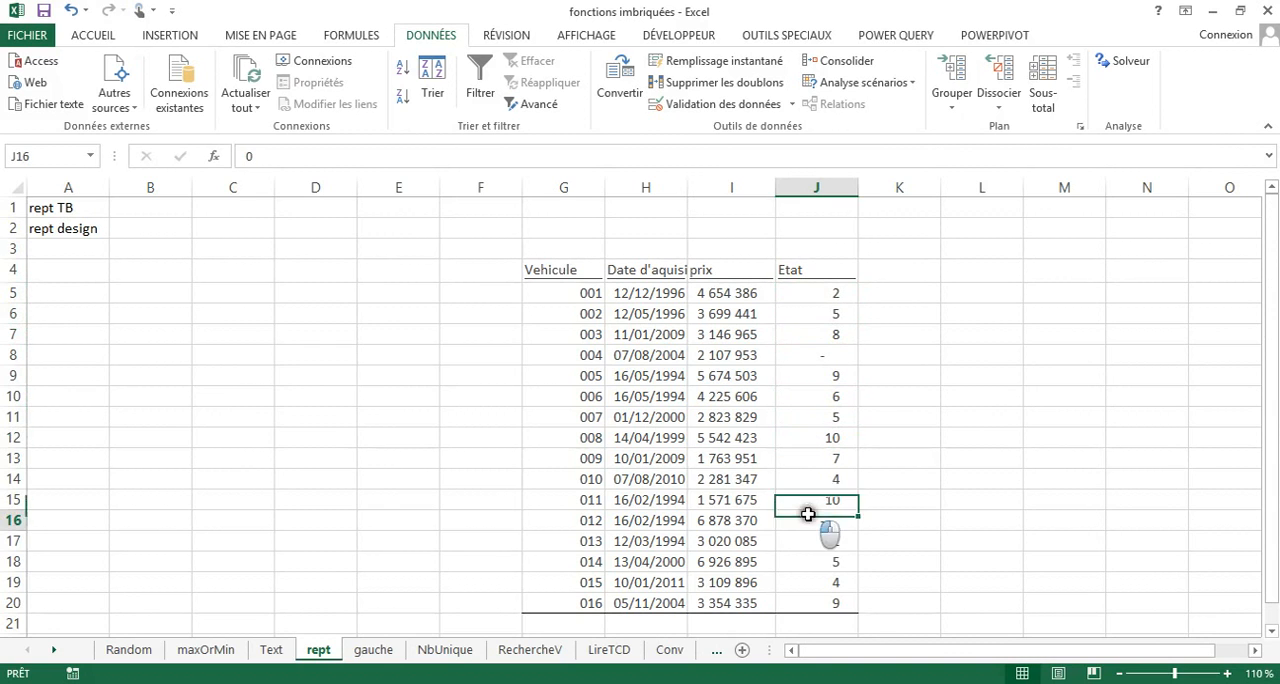
left_click(810, 520)
left_click(806, 582)
left_click(808, 306)
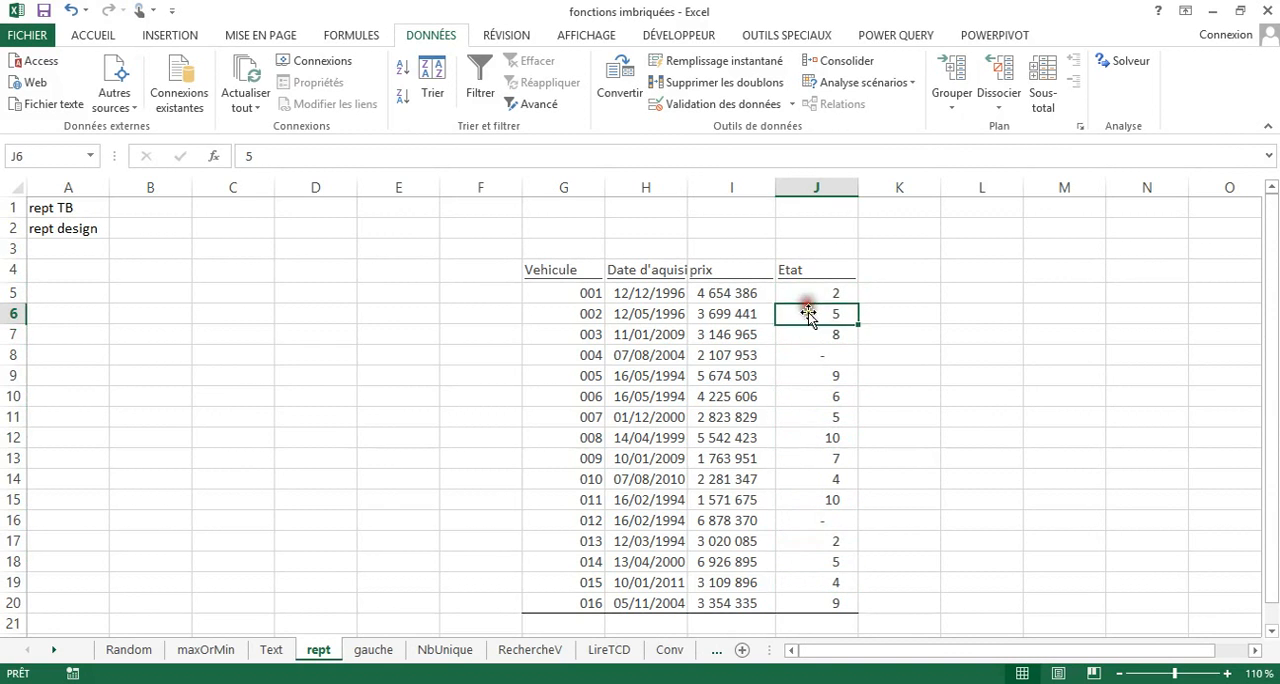
Examine further condition ratings in the Etat column at J12, J17 and J20.
left_click(808, 437)
left_click(824, 545)
left_click(818, 598)
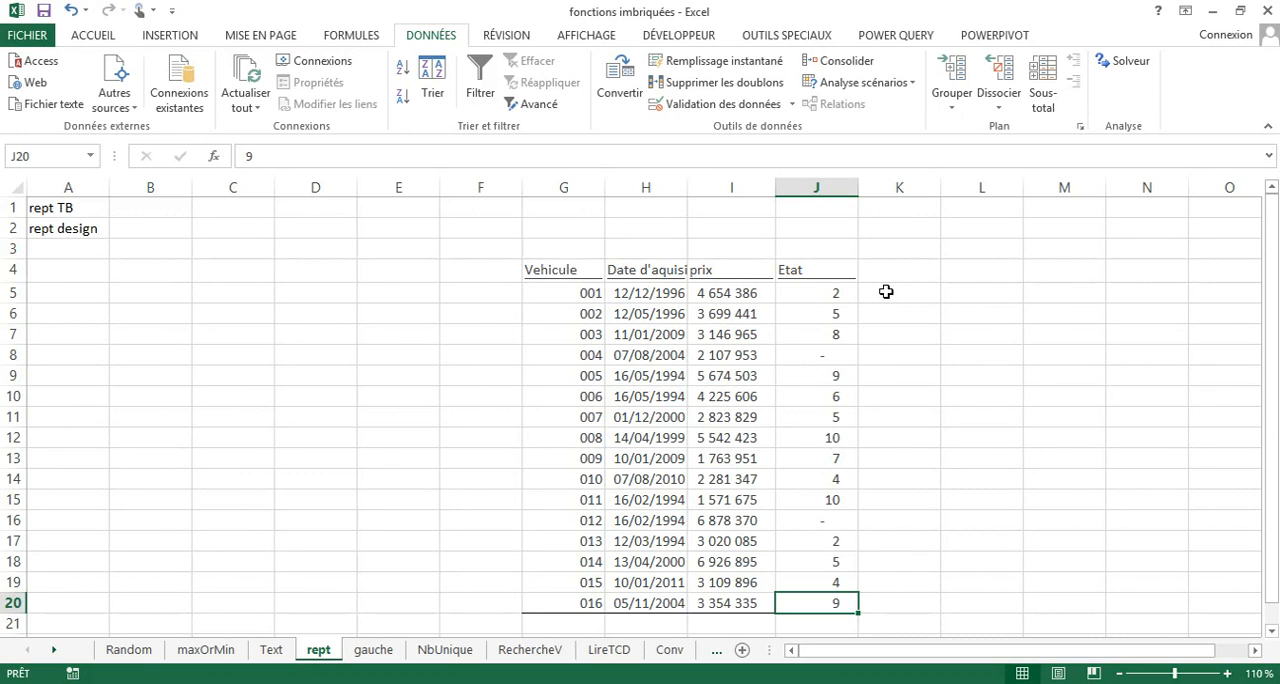
Enter the formula =REPT("*";J5) in K5 to show the first vehicle's condition rating as asterisks.
left_click(886, 291)
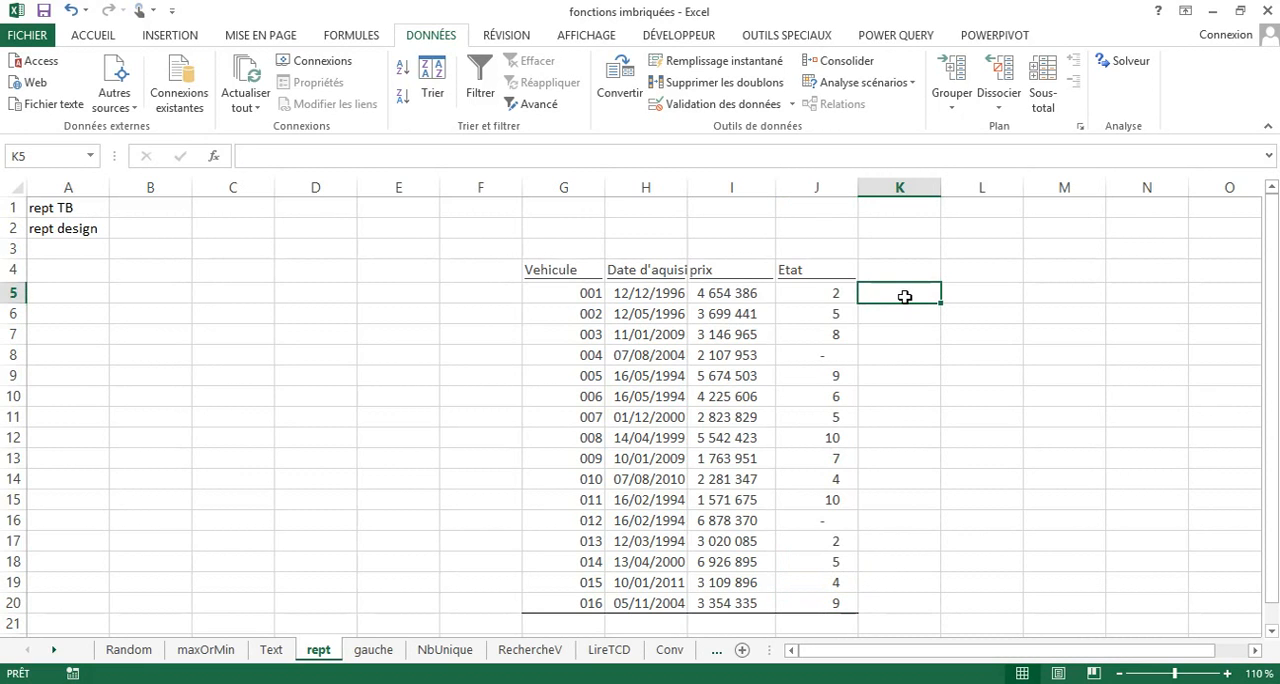
type("=rep")
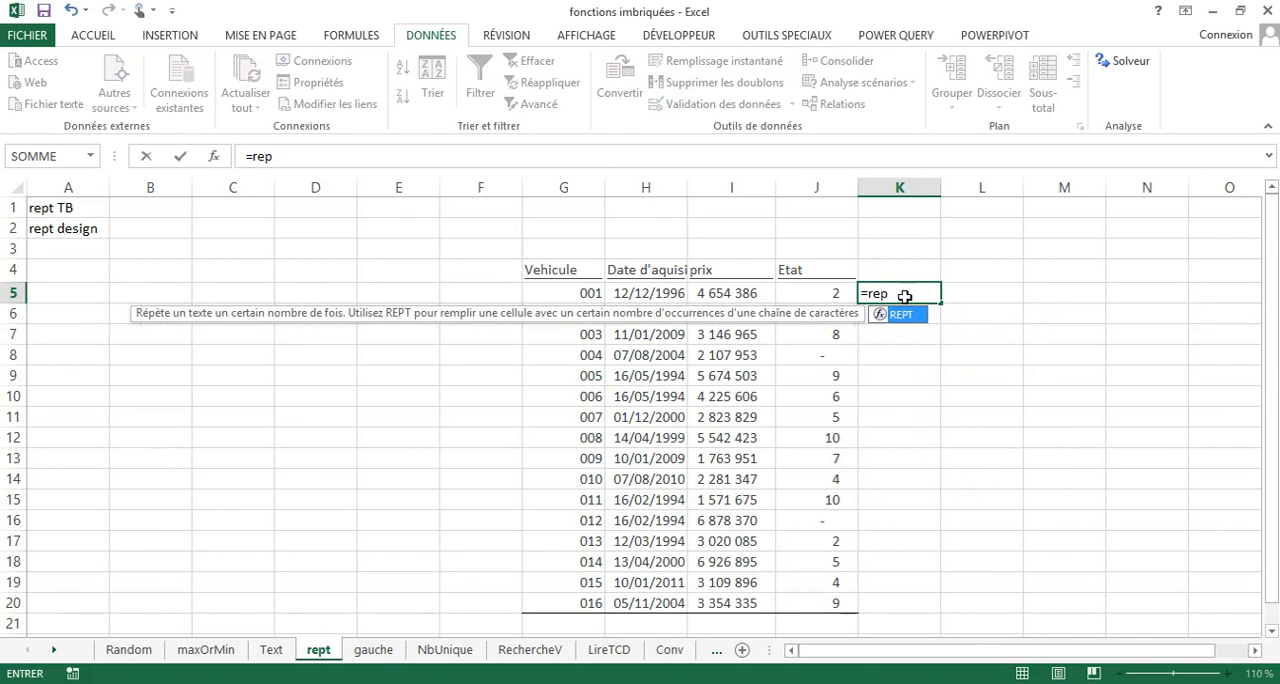
double_click(910, 316)
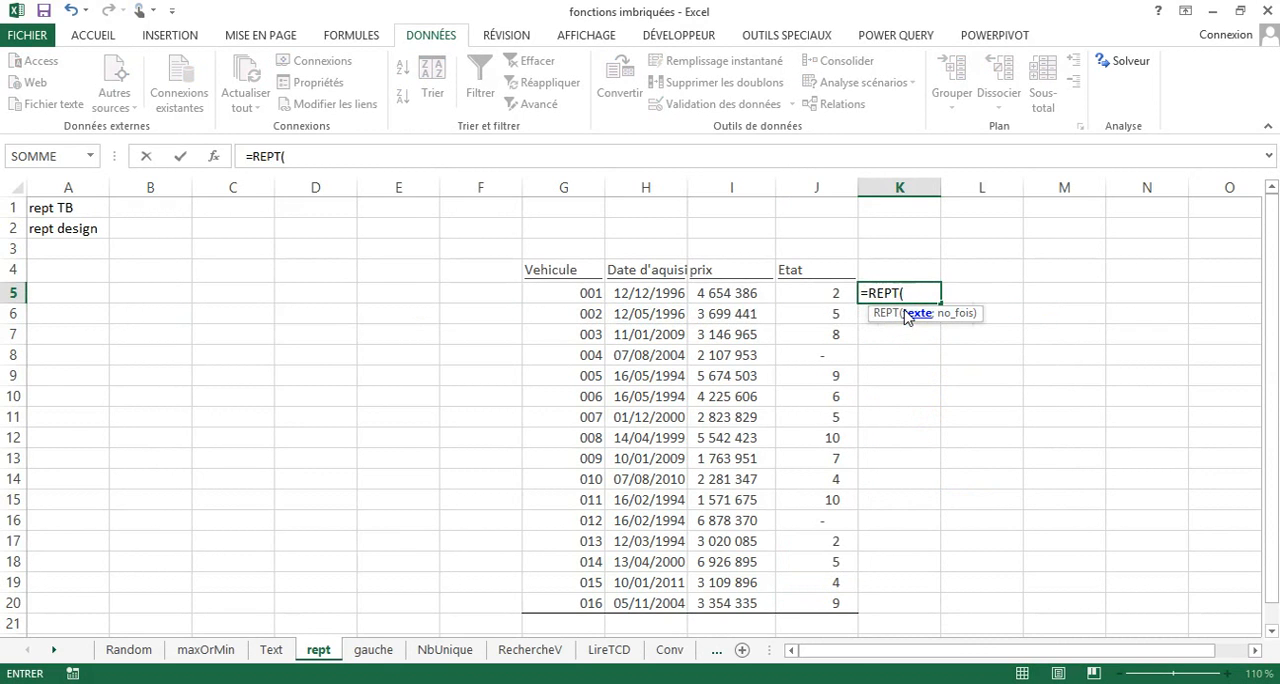
type("\"*\";")
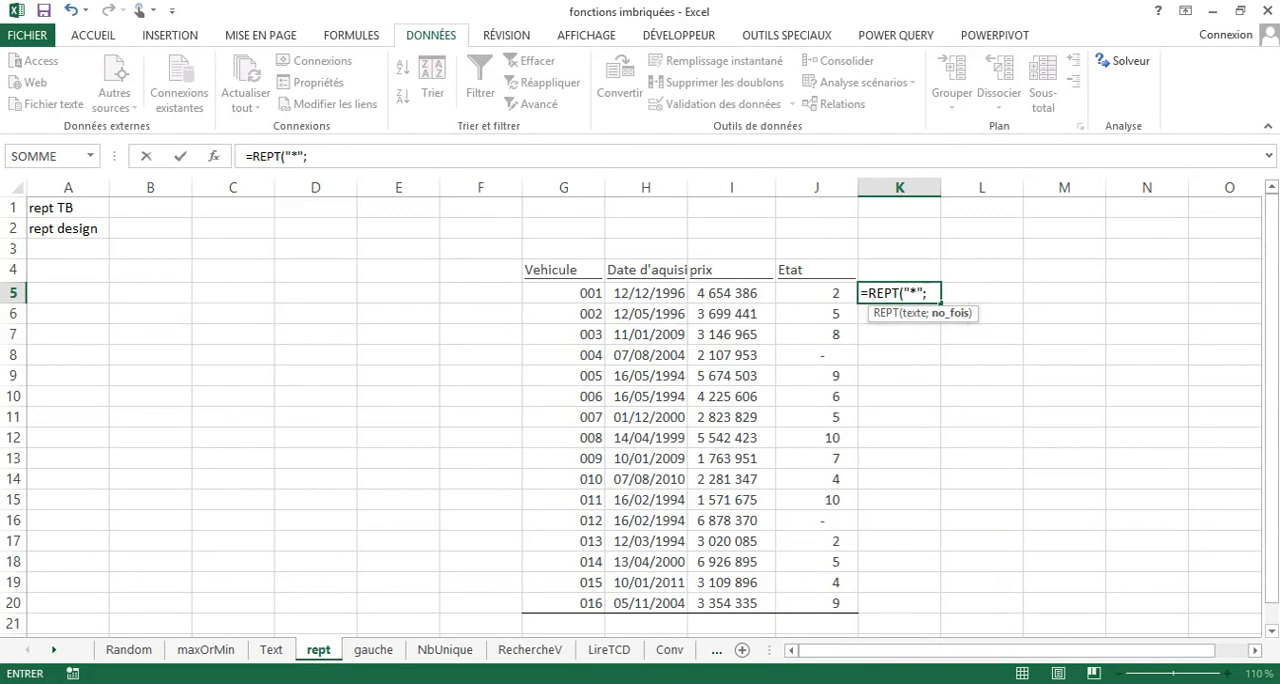
left_click(820, 292)
type(")")
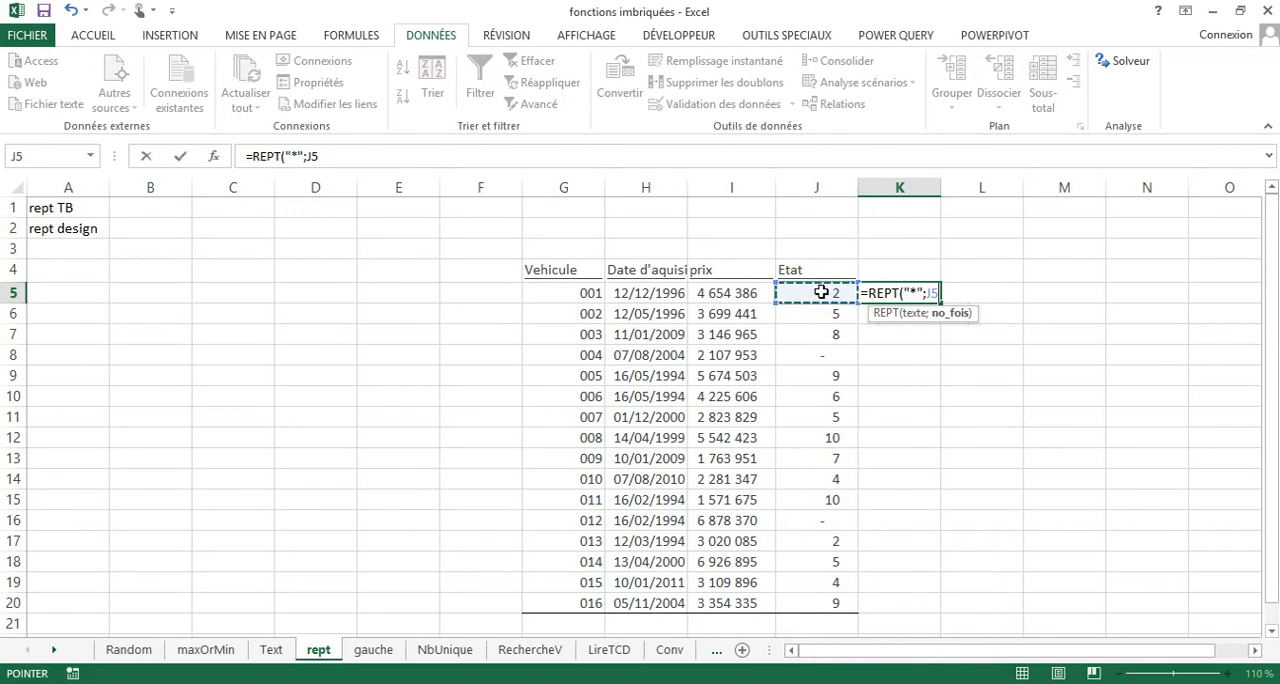
key("Return")
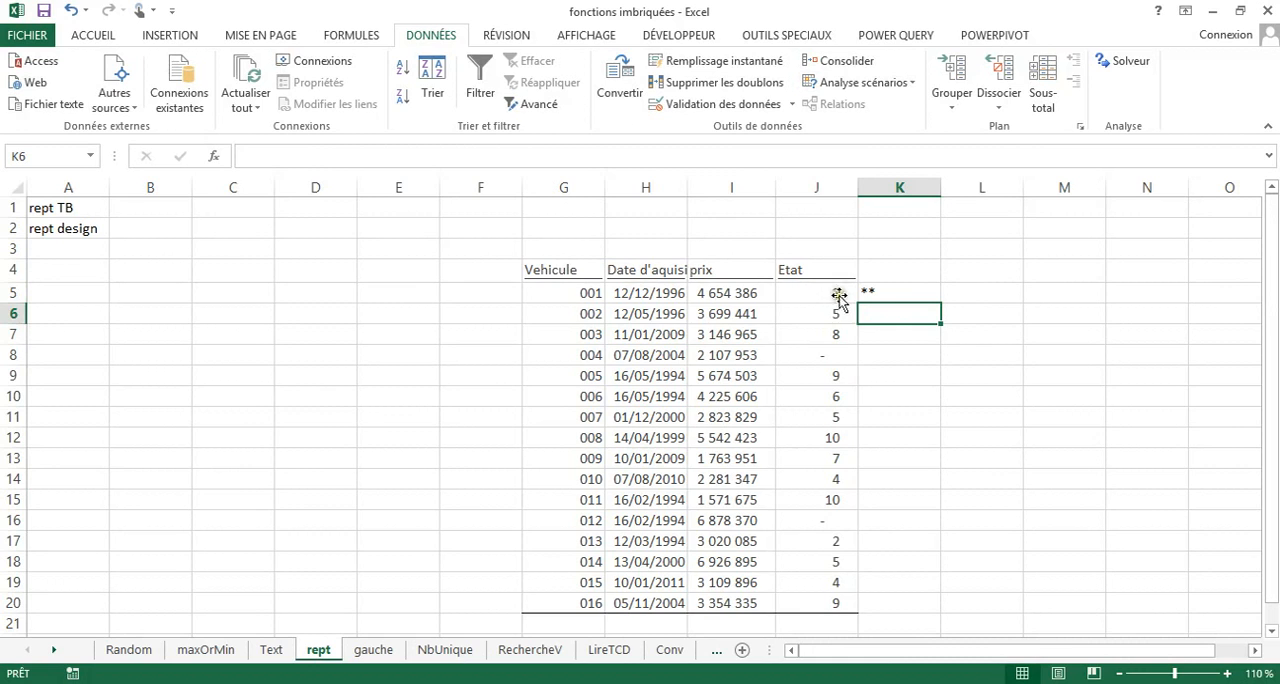
Fill the asterisk formula from K5 down to K20 and autofit the width of column K.
left_click(888, 295)
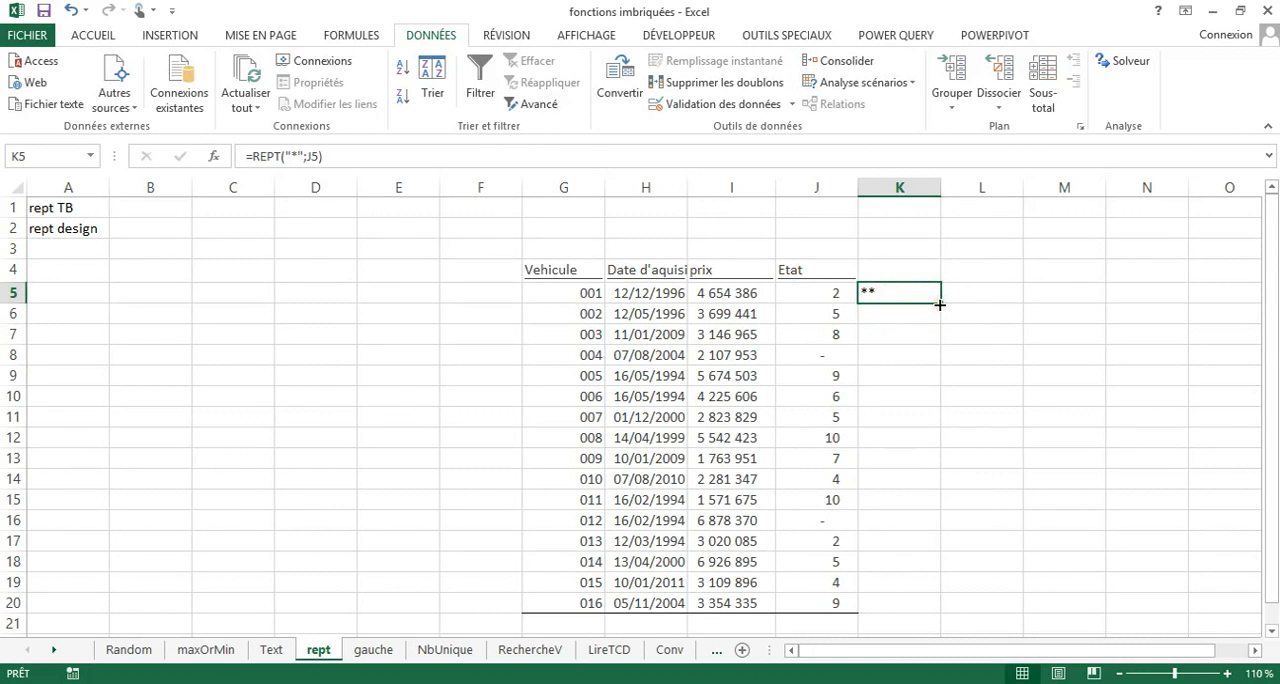
double_click(940, 303)
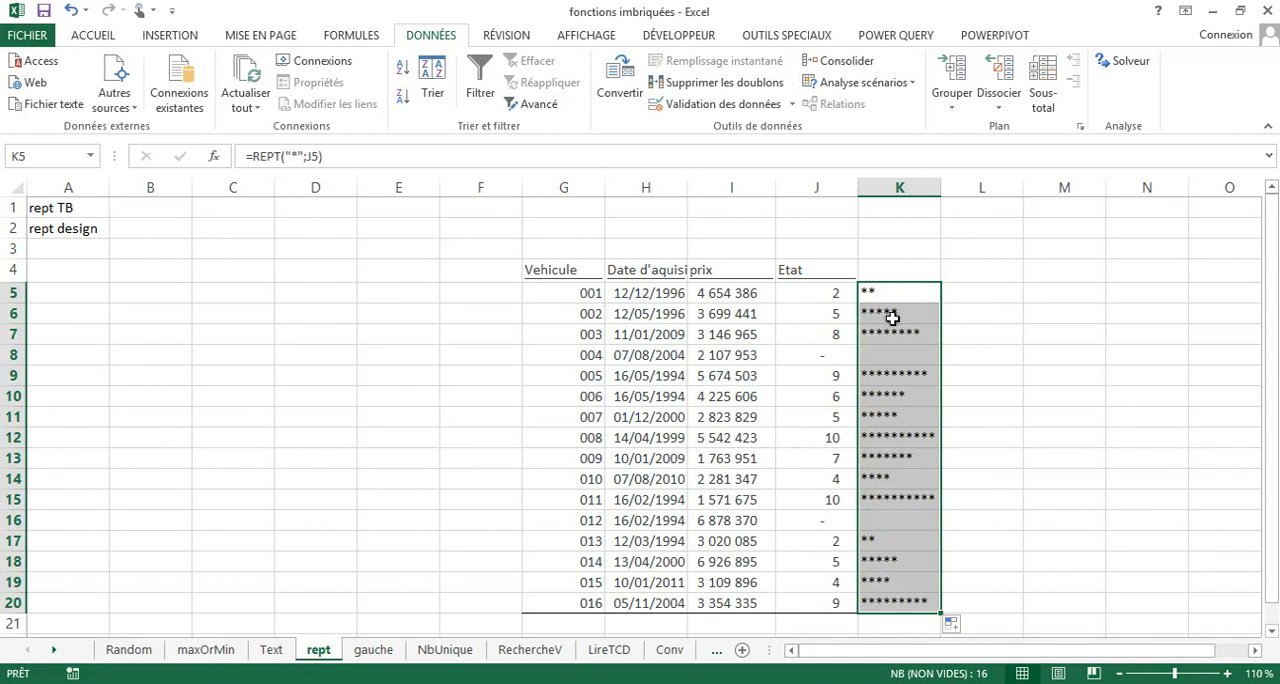
double_click(941, 188)
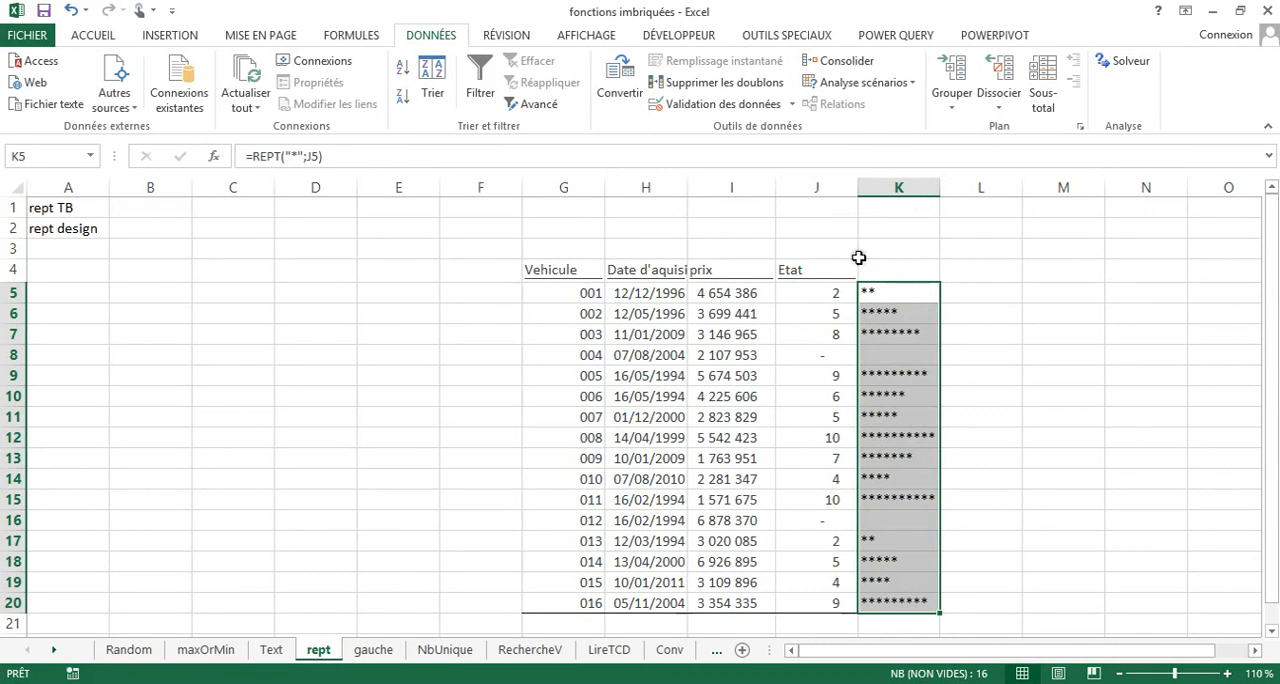
Enter the header Etat in K4 above the asterisk ratings.
left_click(889, 271)
type("E")
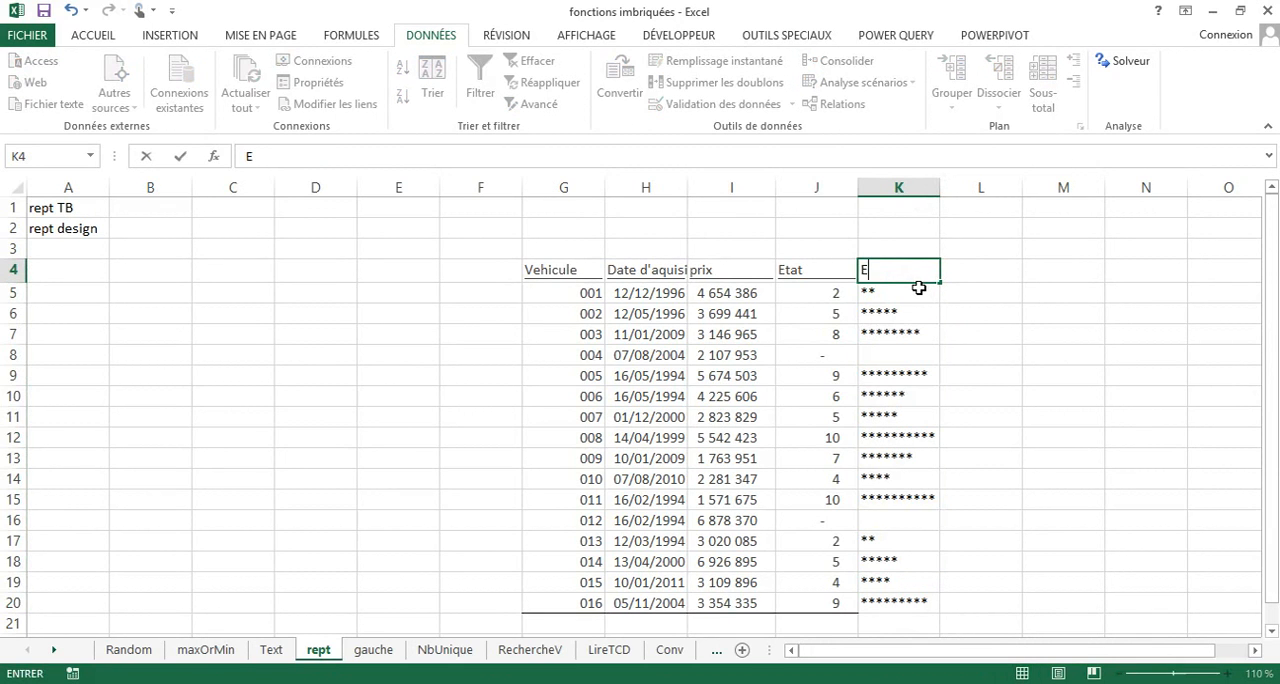
type("tat")
key("Return")
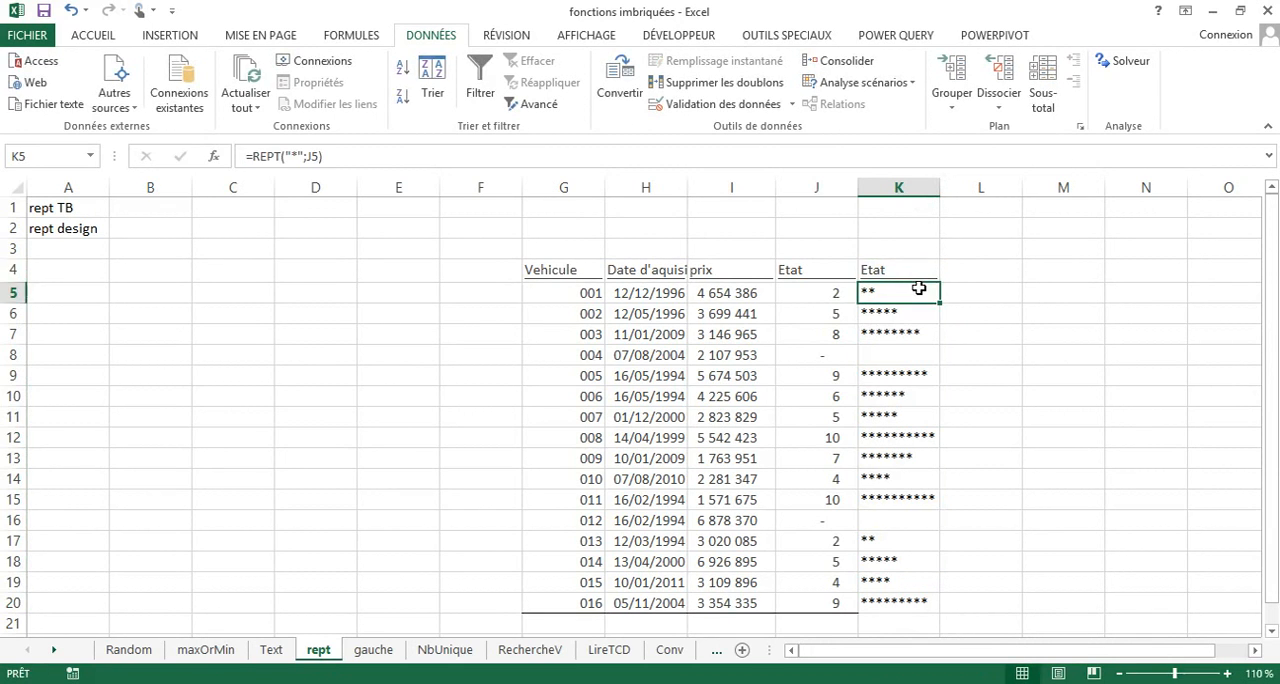
Hide column J with the numeric ratings so that only the asterisk ratings are displayed.
right_click(834, 188)
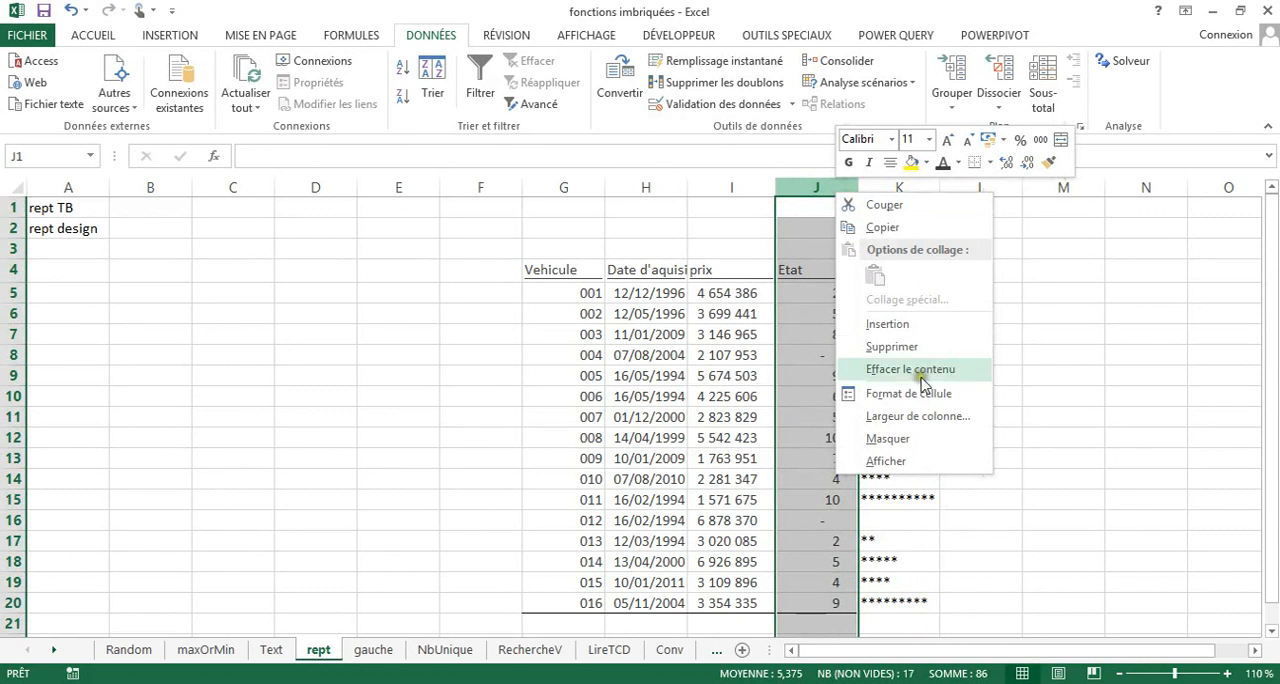
left_click(916, 438)
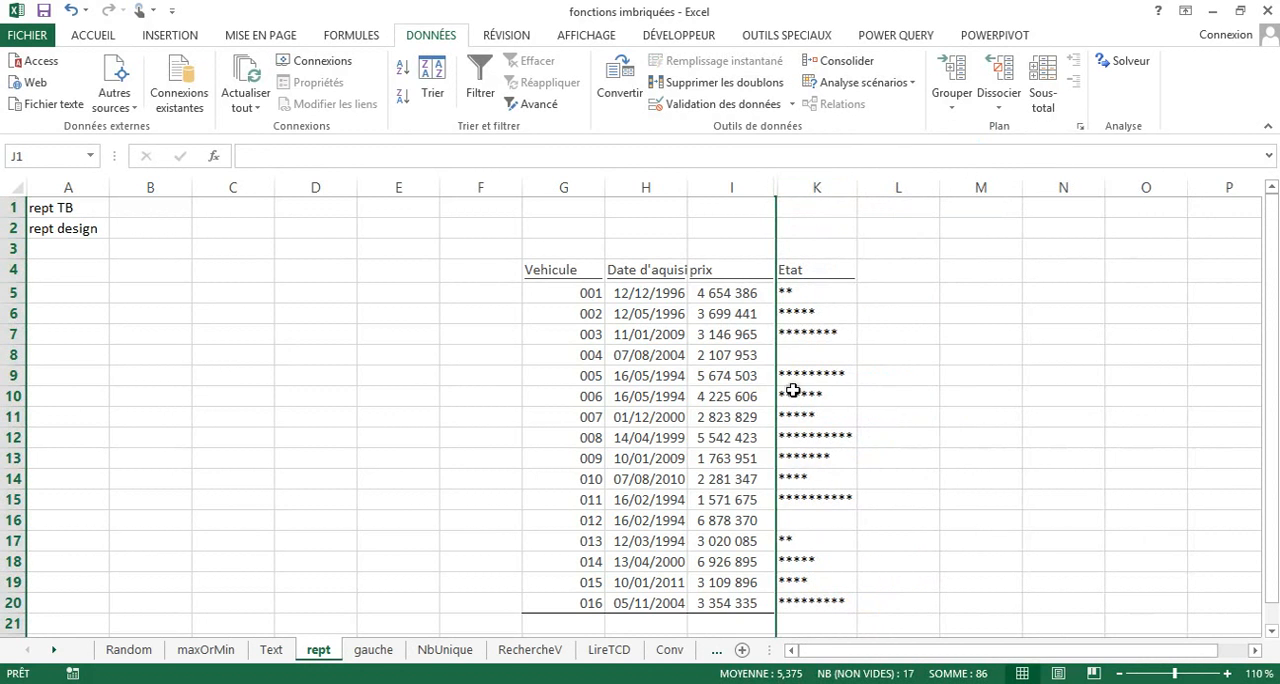
left_click(830, 394)
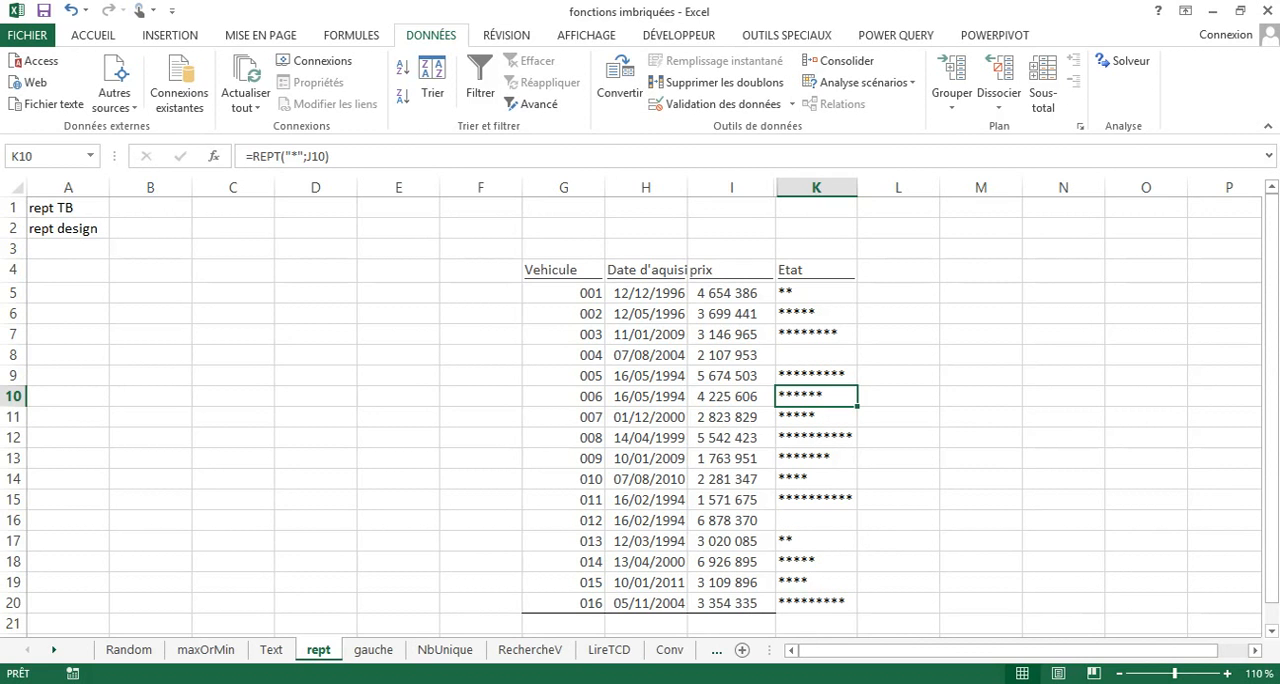
Enter the formula =REPT("TL";30) in F22 below the vehicle table.
left_click_drag(1268, 290, 1270, 326)
left_click(1271, 631)
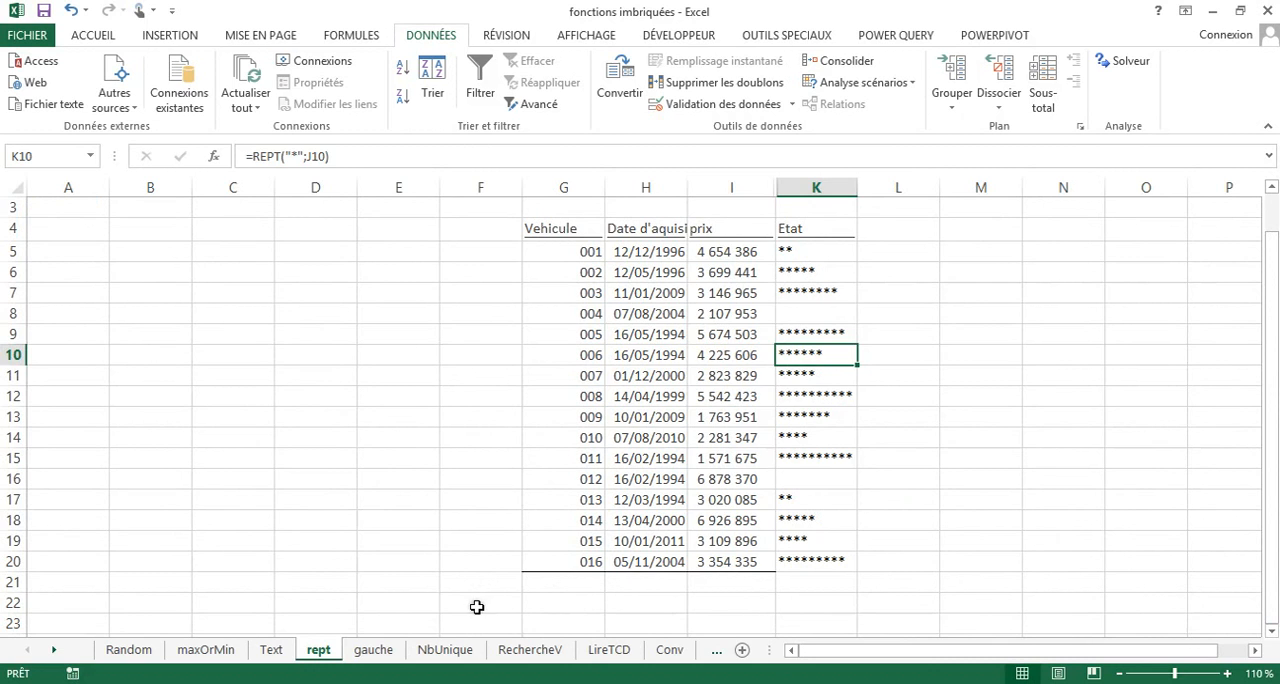
left_click(472, 602)
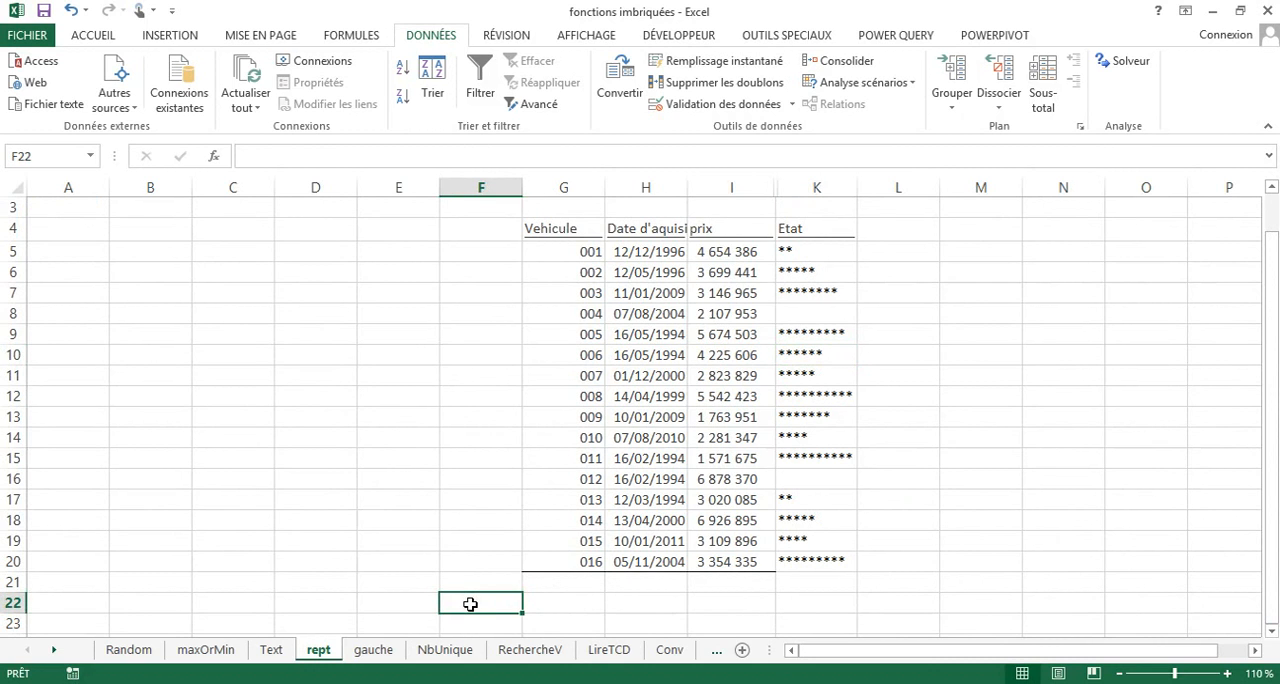
type("=re")
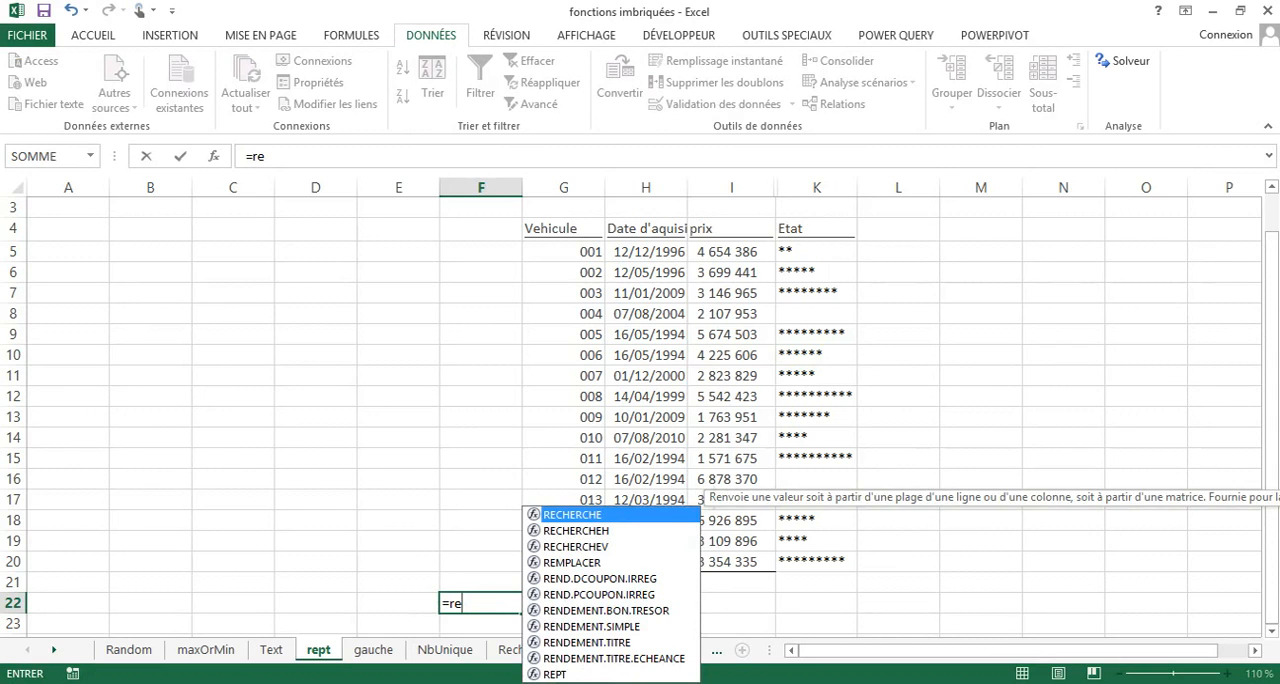
double_click(563, 675)
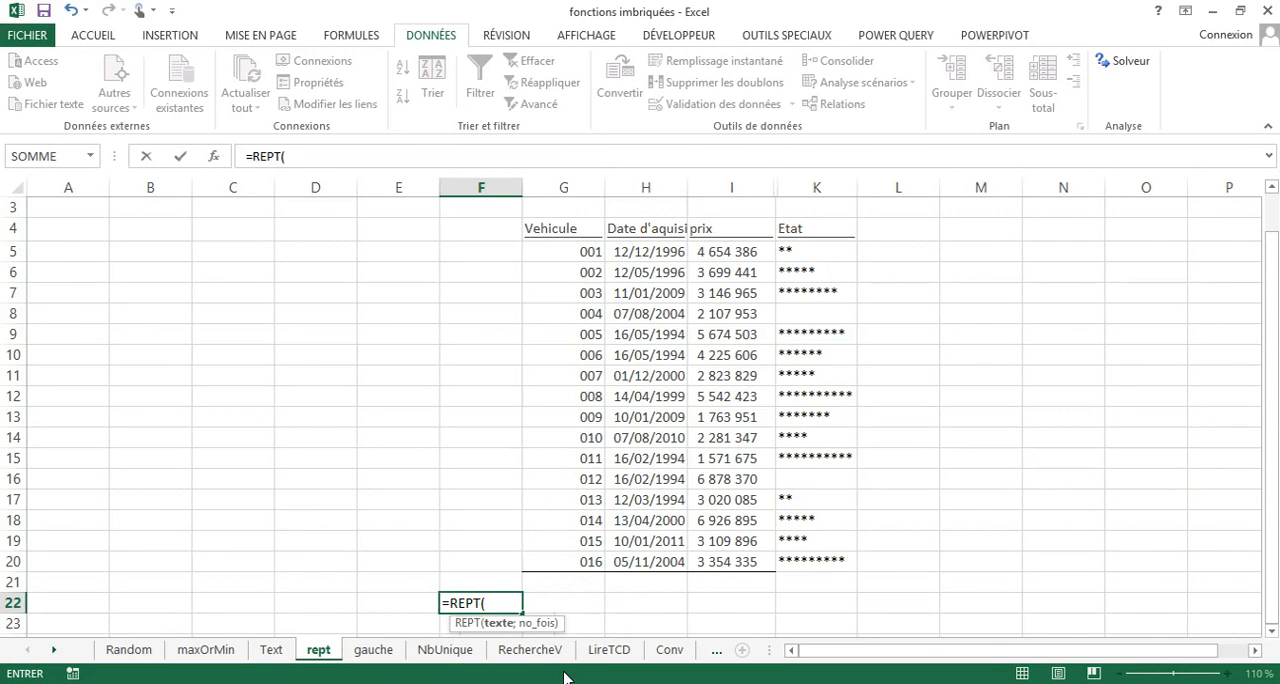
type("\"TL\";")
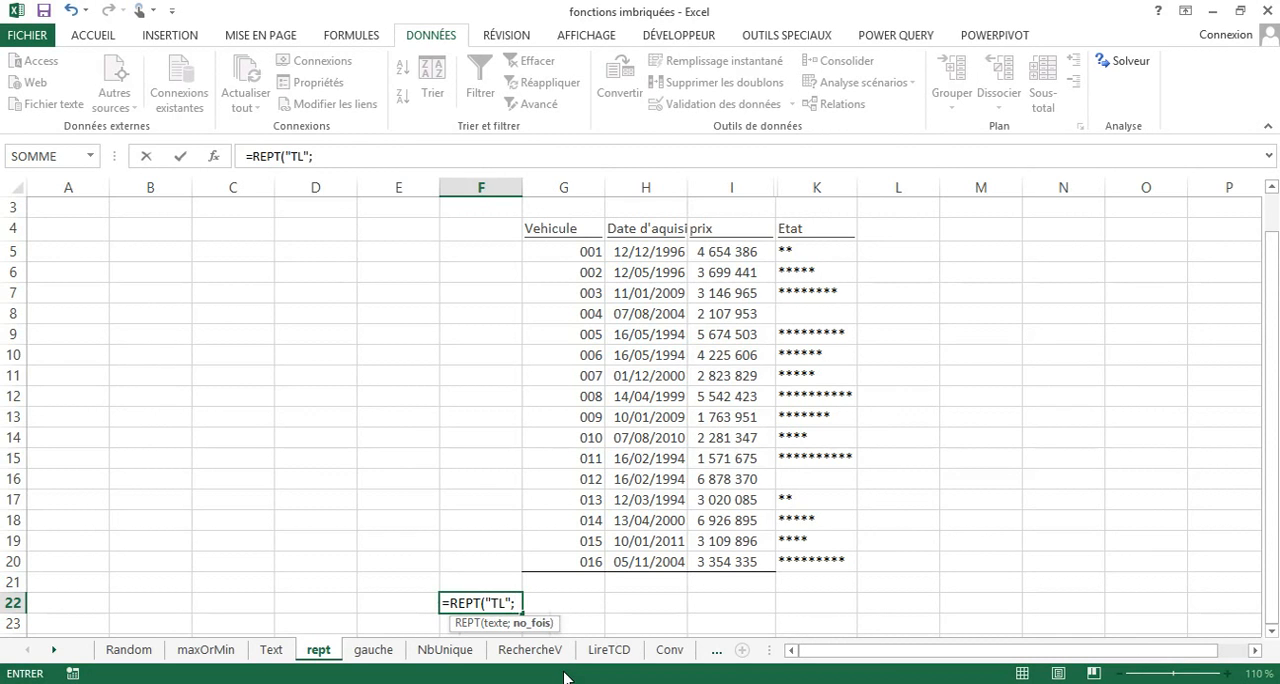
type("30)")
key("Return")
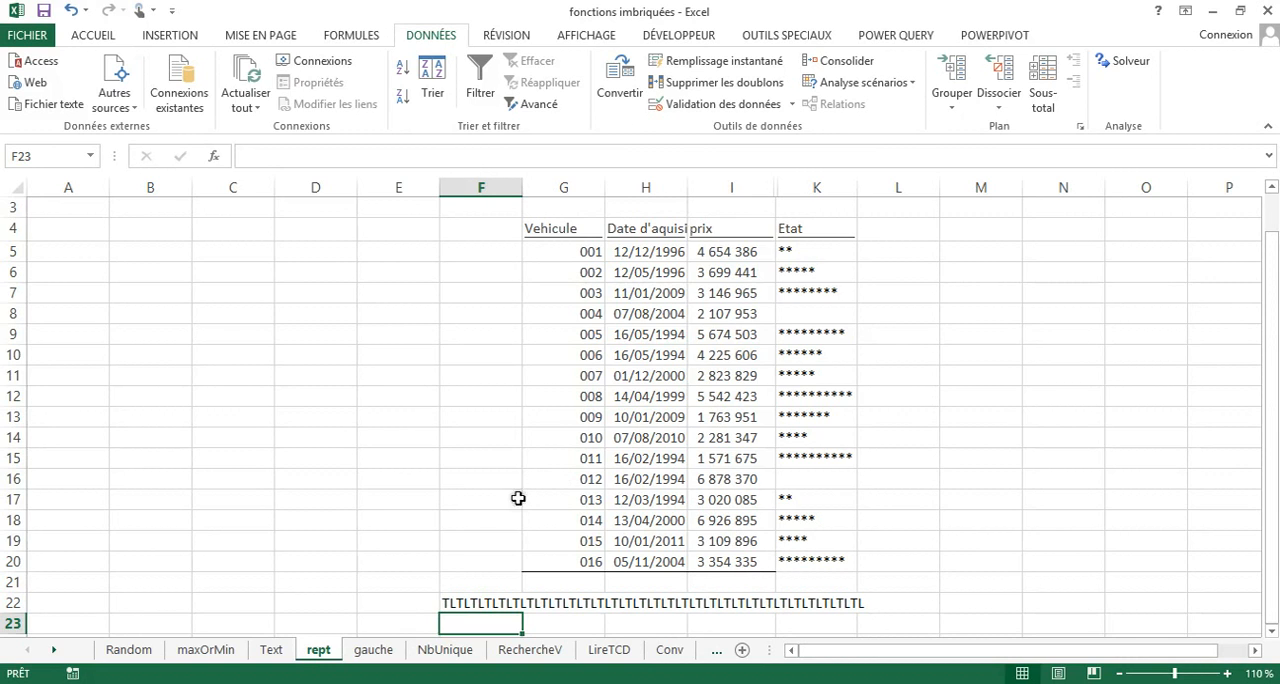
Change the repeated text in the F22 formula to "T".
left_click(456, 602)
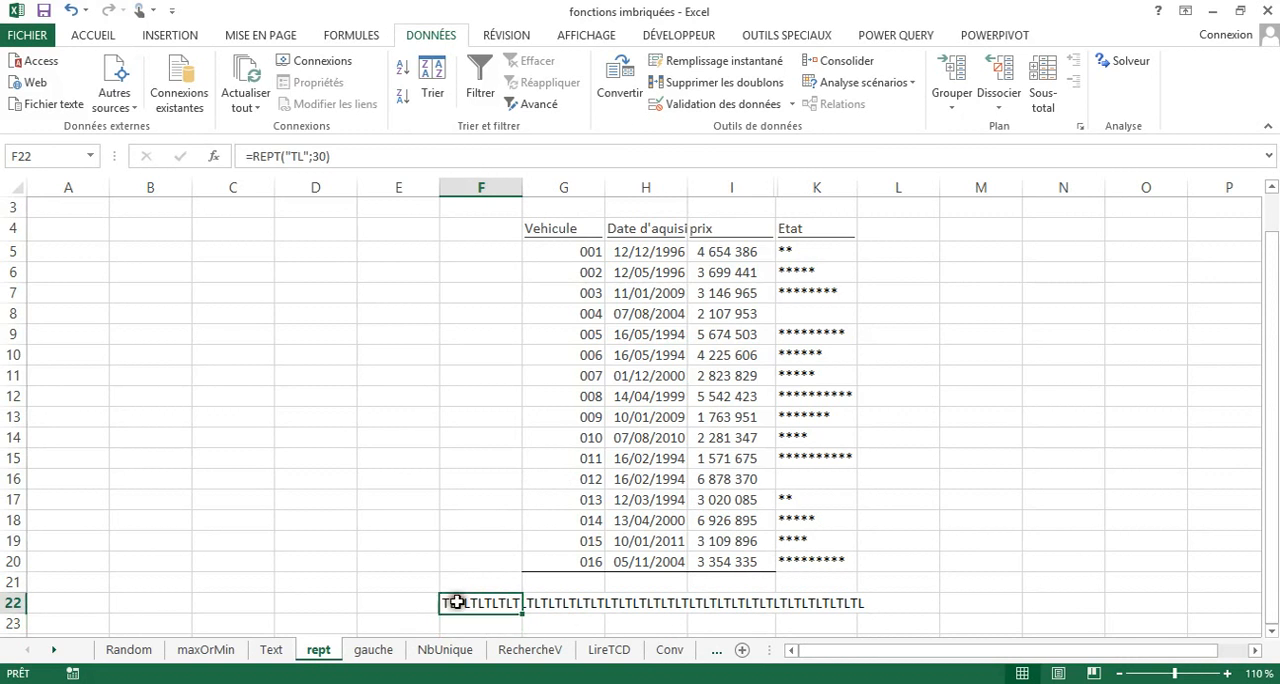
left_click(299, 156)
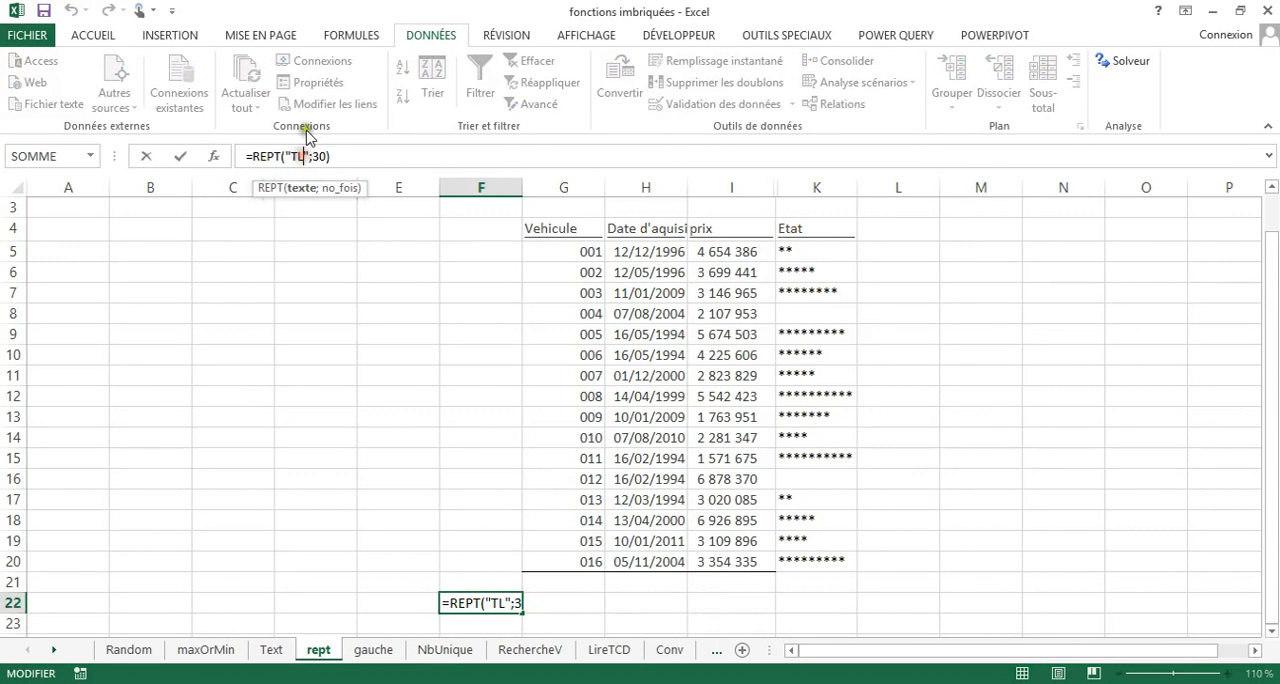
key("BackSpace")
key("Return")
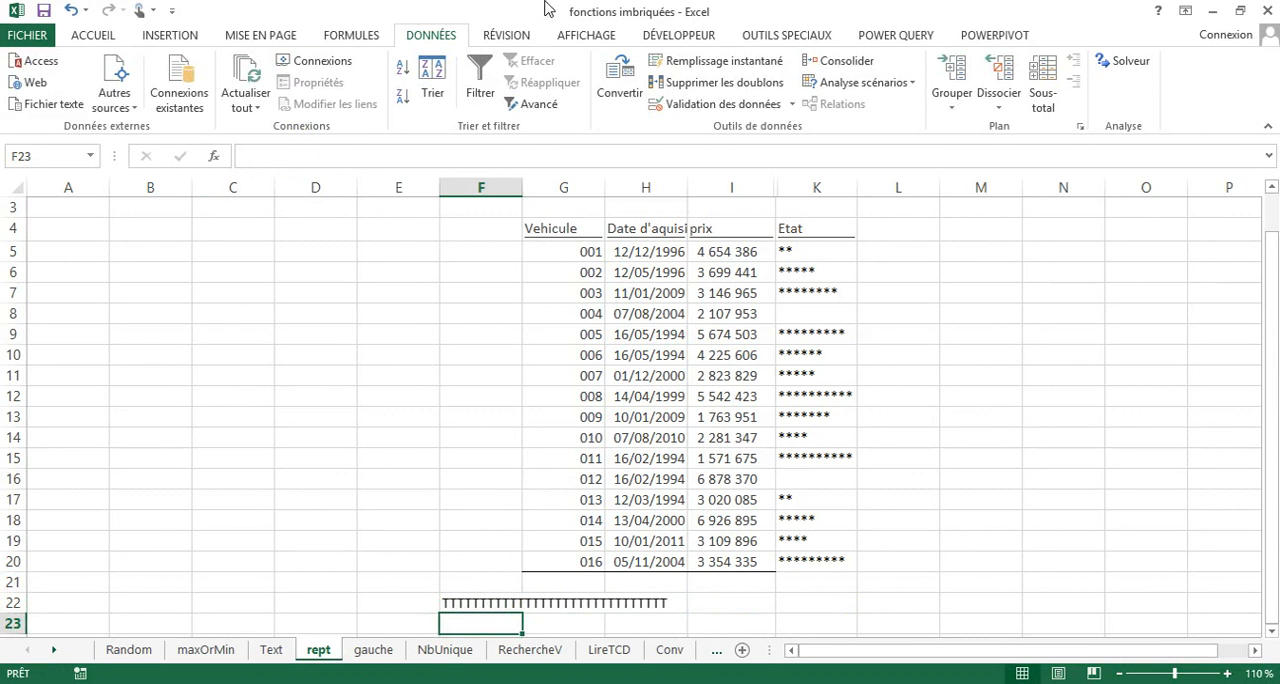
Set the number of repetitions in the F22 formula to 60.
left_click(453, 603)
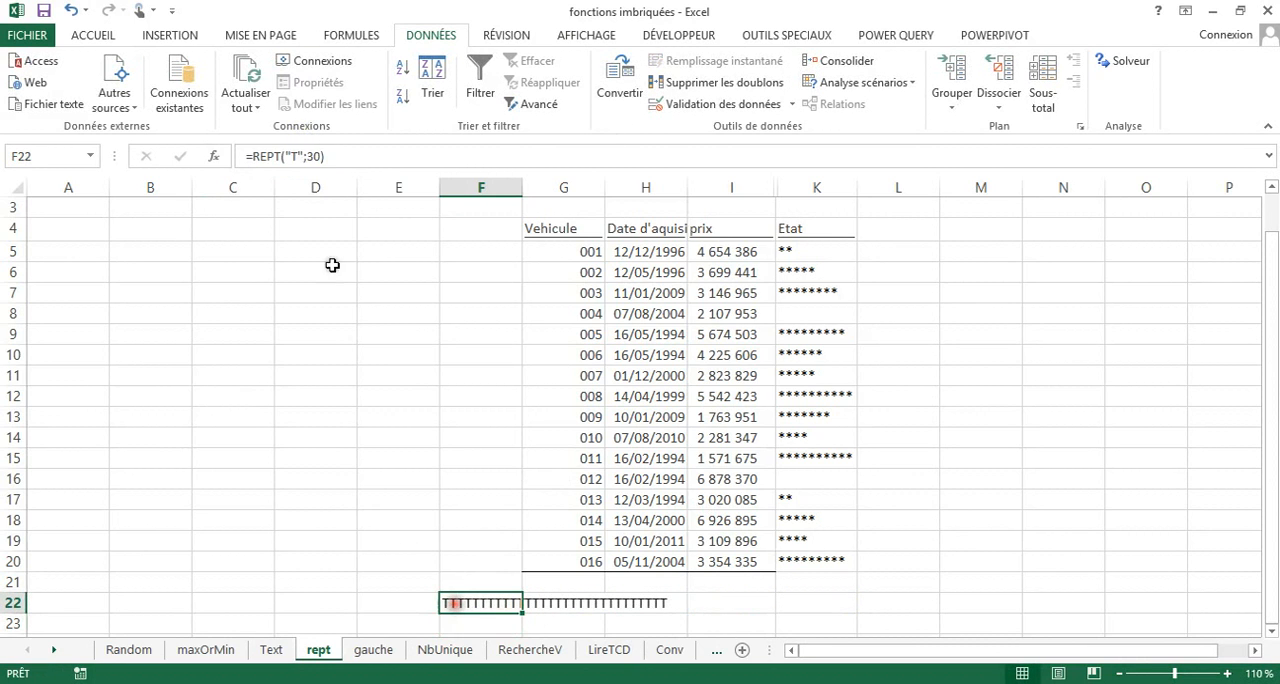
left_click(315, 157)
key("BackSpace")
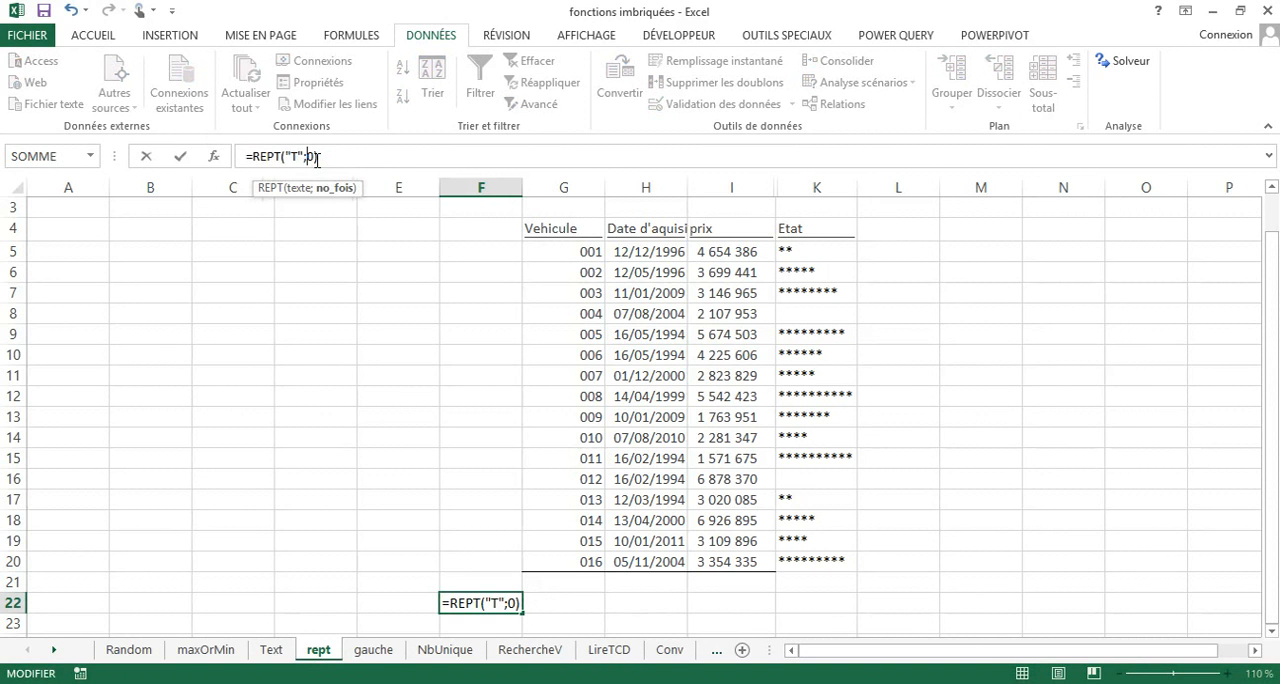
type("6")
key("Return")
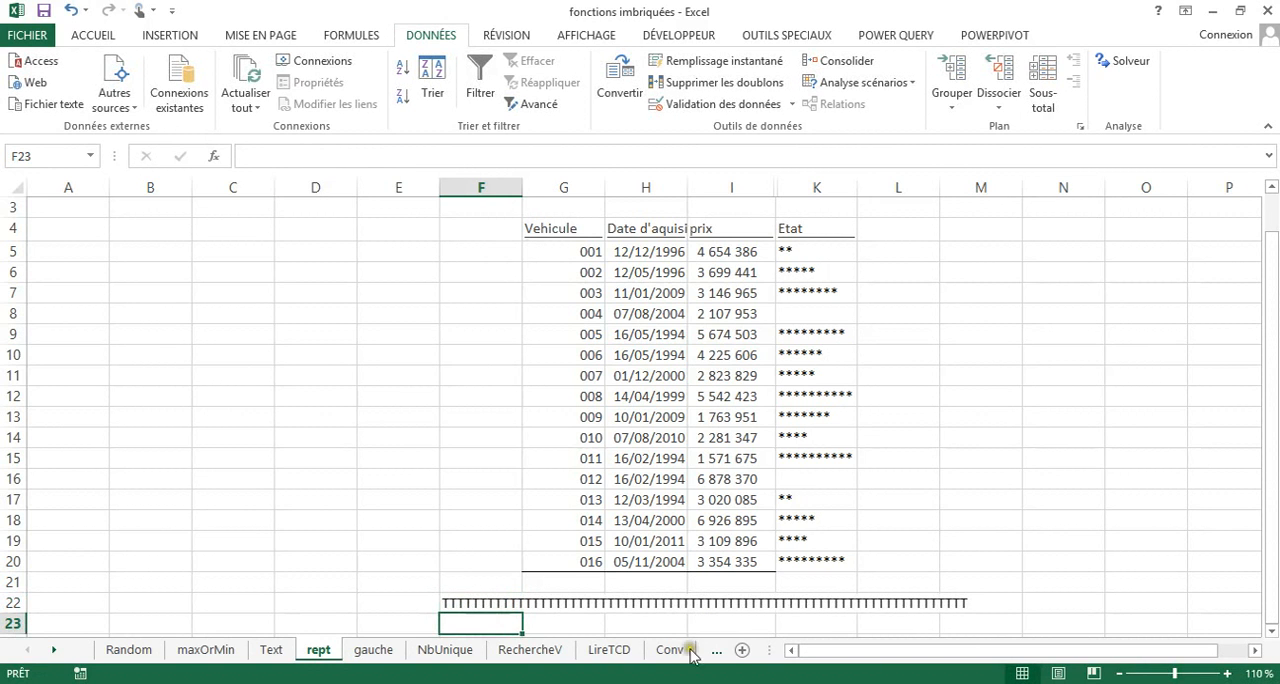
scroll(634, 508, "up", 1)
scroll(634, 508, "down", 4)
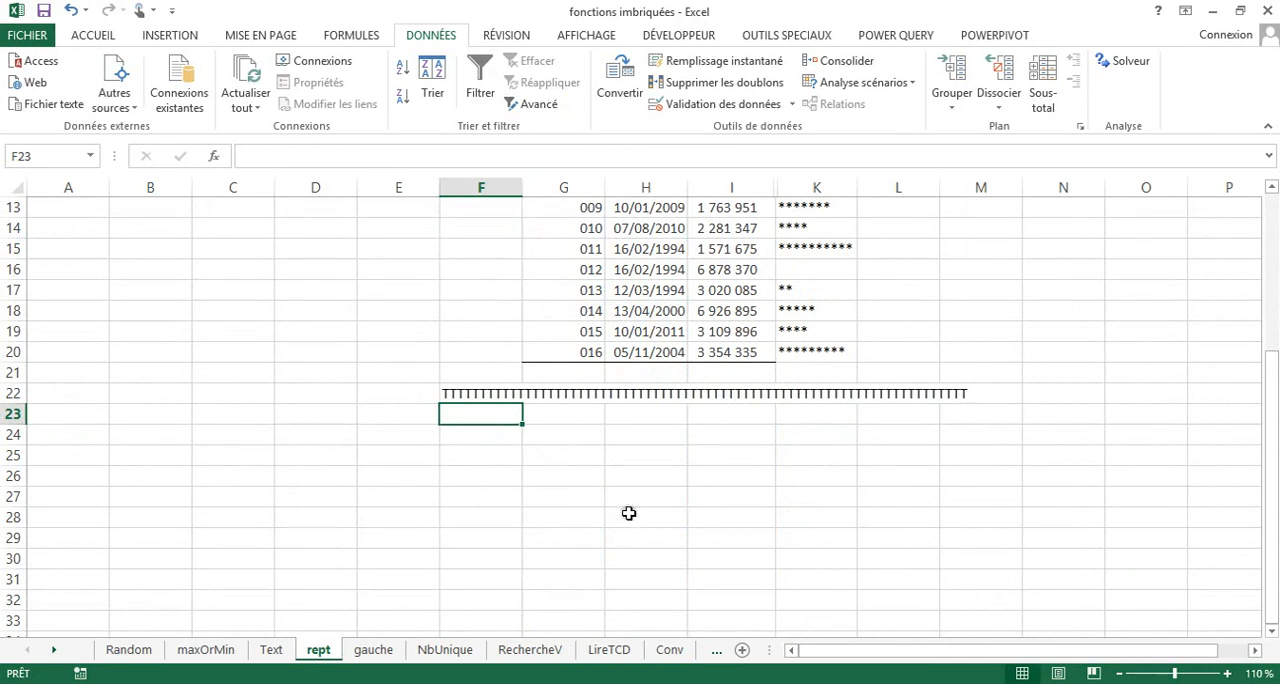
scroll(575, 452, "up", 2)
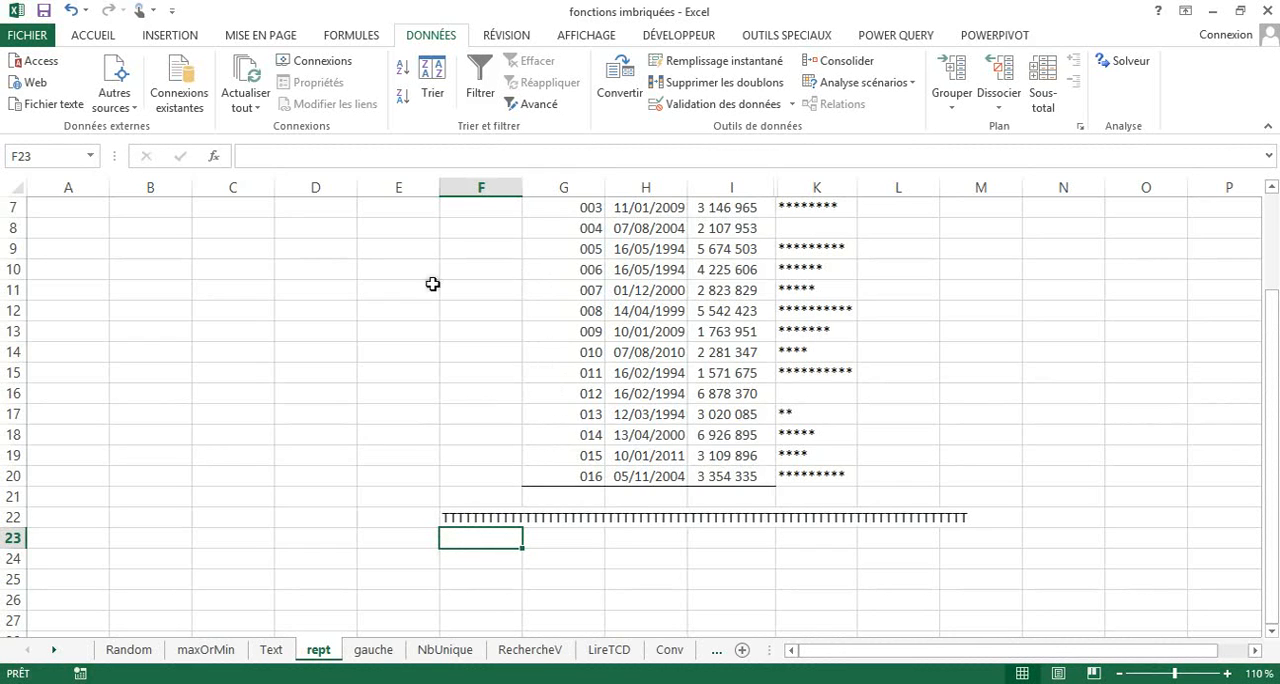
On the gauche sheet, enter =GAUCHE(F5;3) in E5 to extract each vehicle code's first three characters and fill it down to E20.
left_click(368, 651)
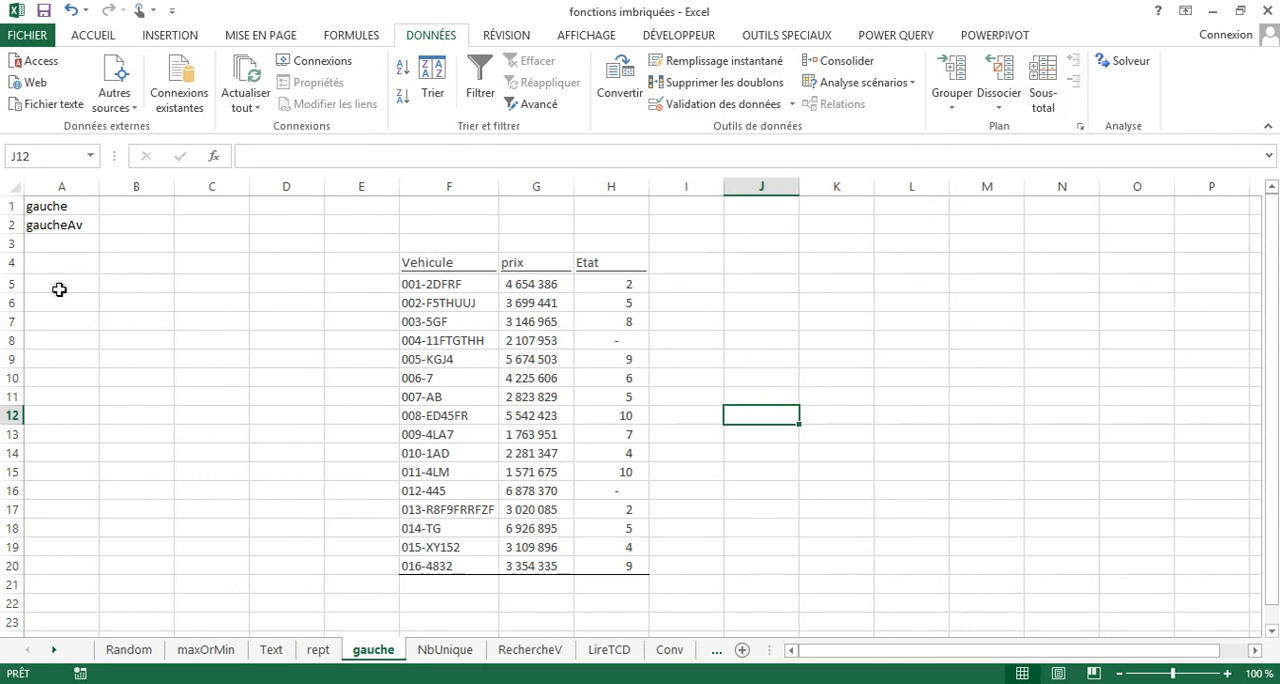
left_click(450, 284)
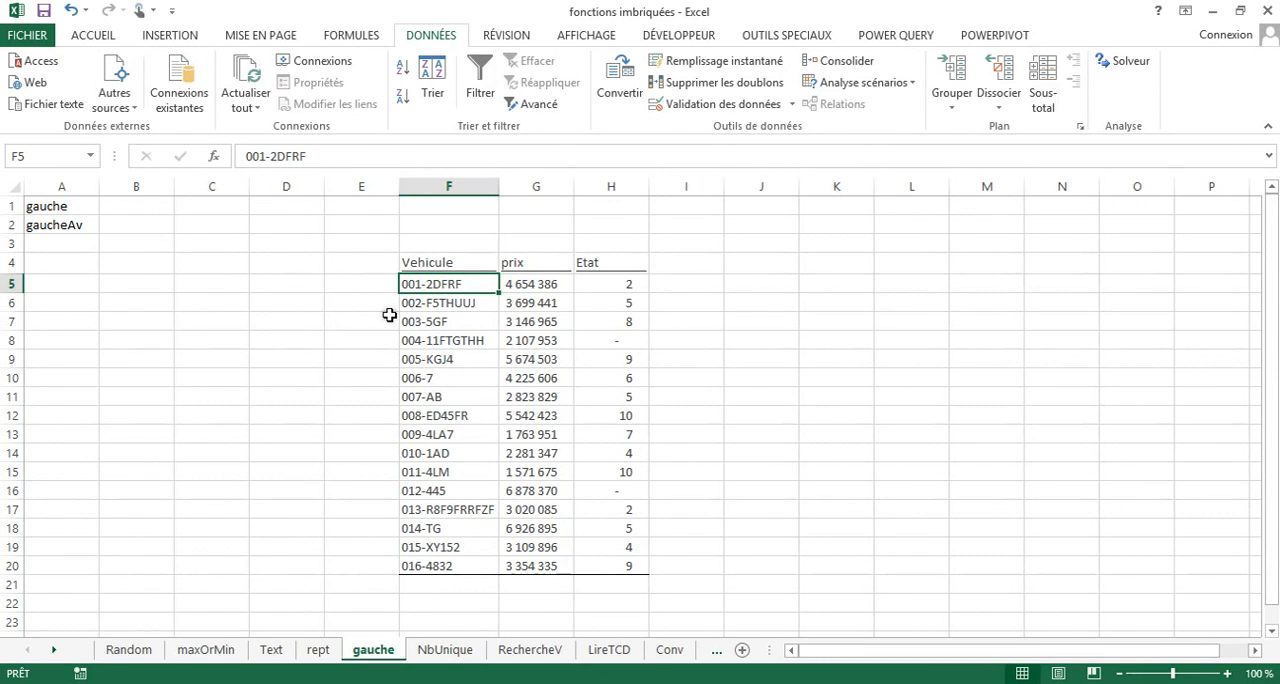
left_click(338, 287)
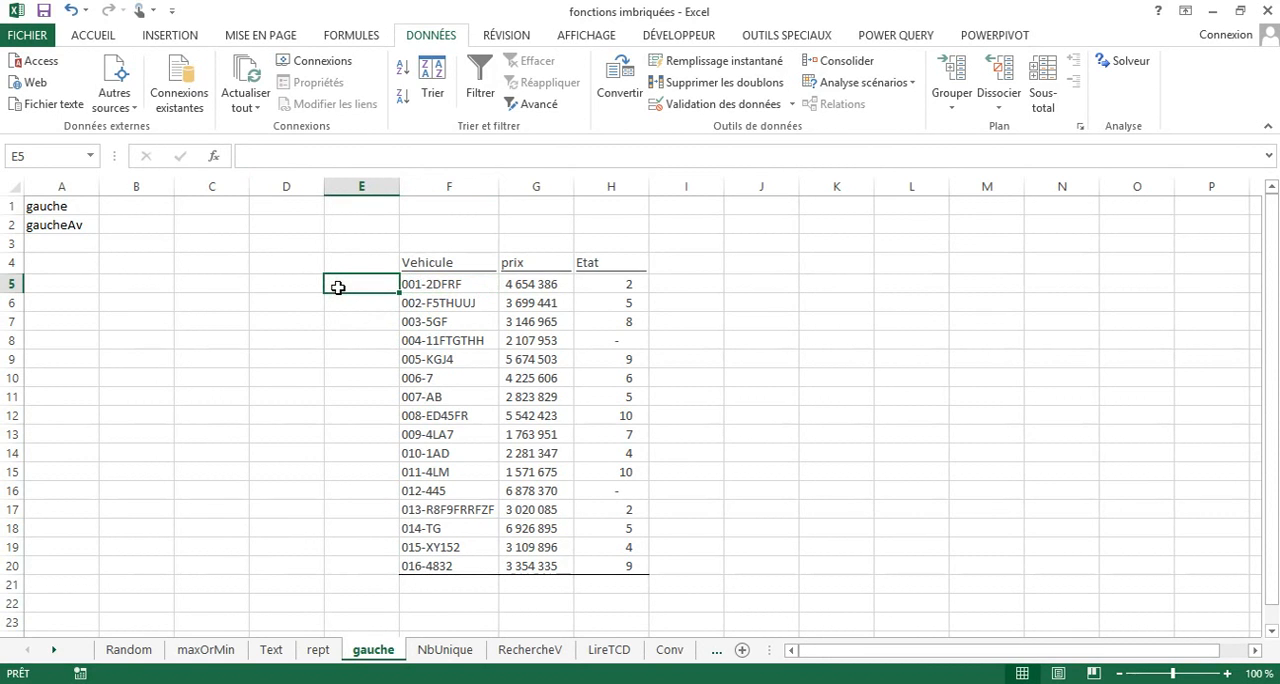
type("=")
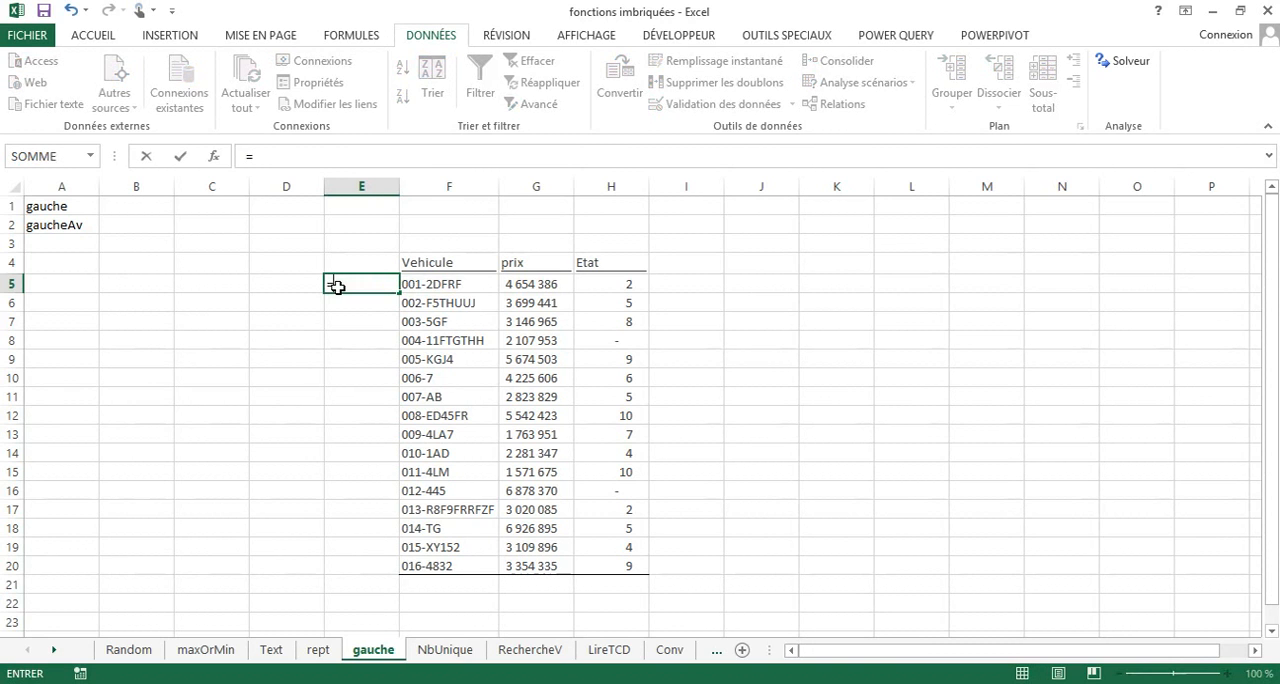
type("gau")
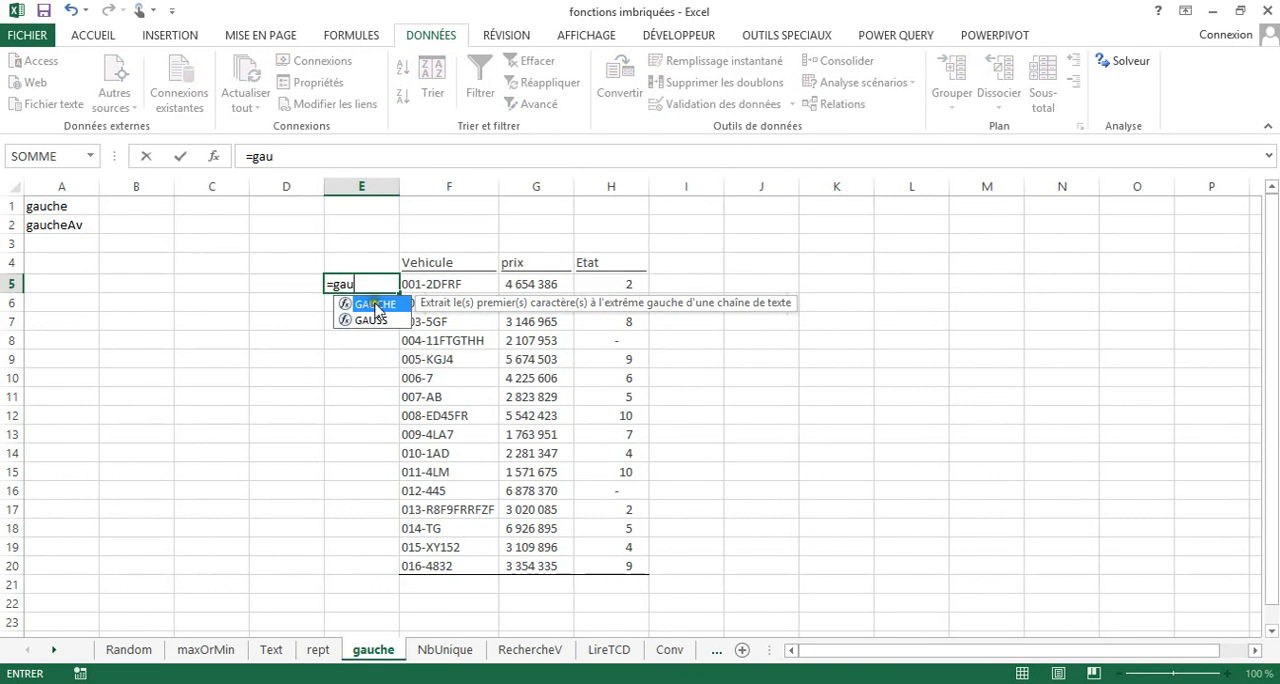
double_click(375, 303)
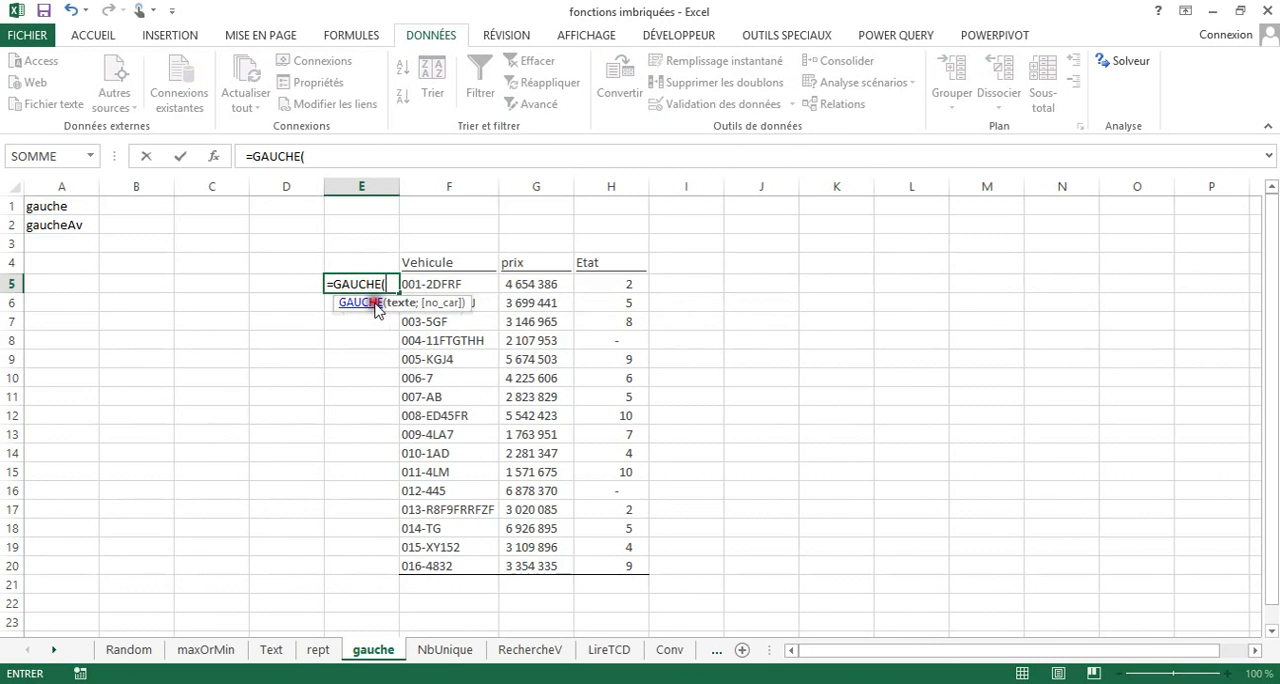
left_click(413, 284)
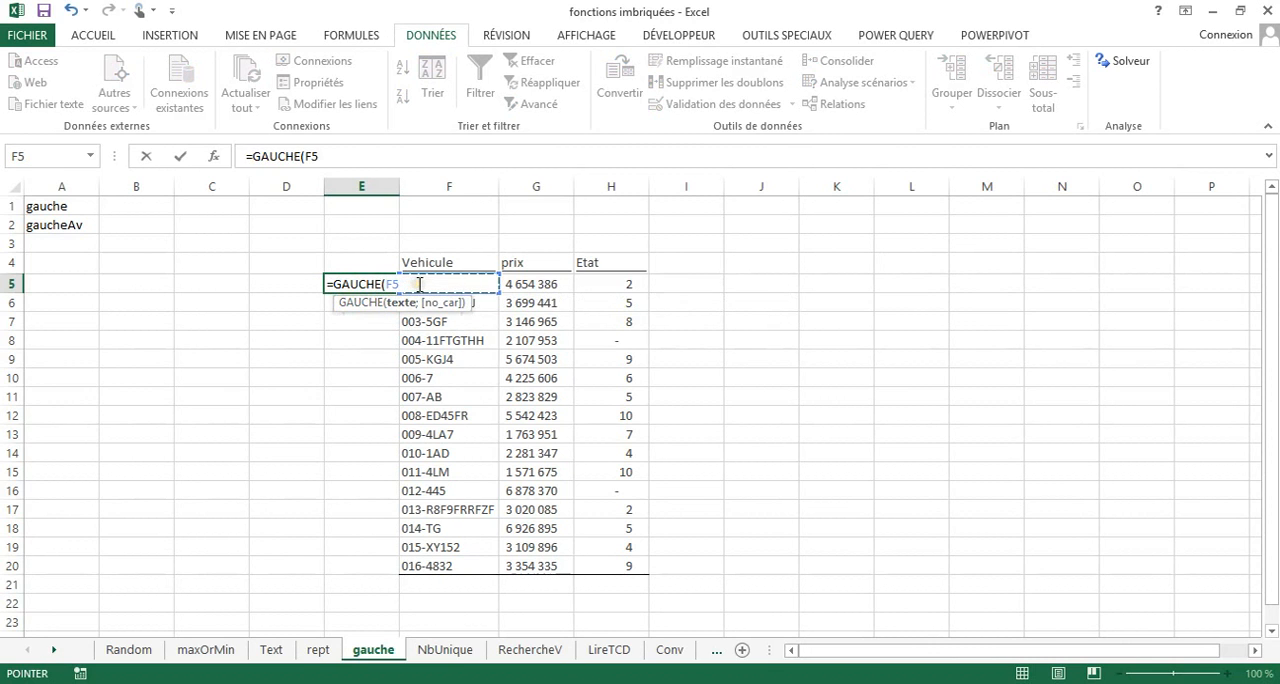
type(";")
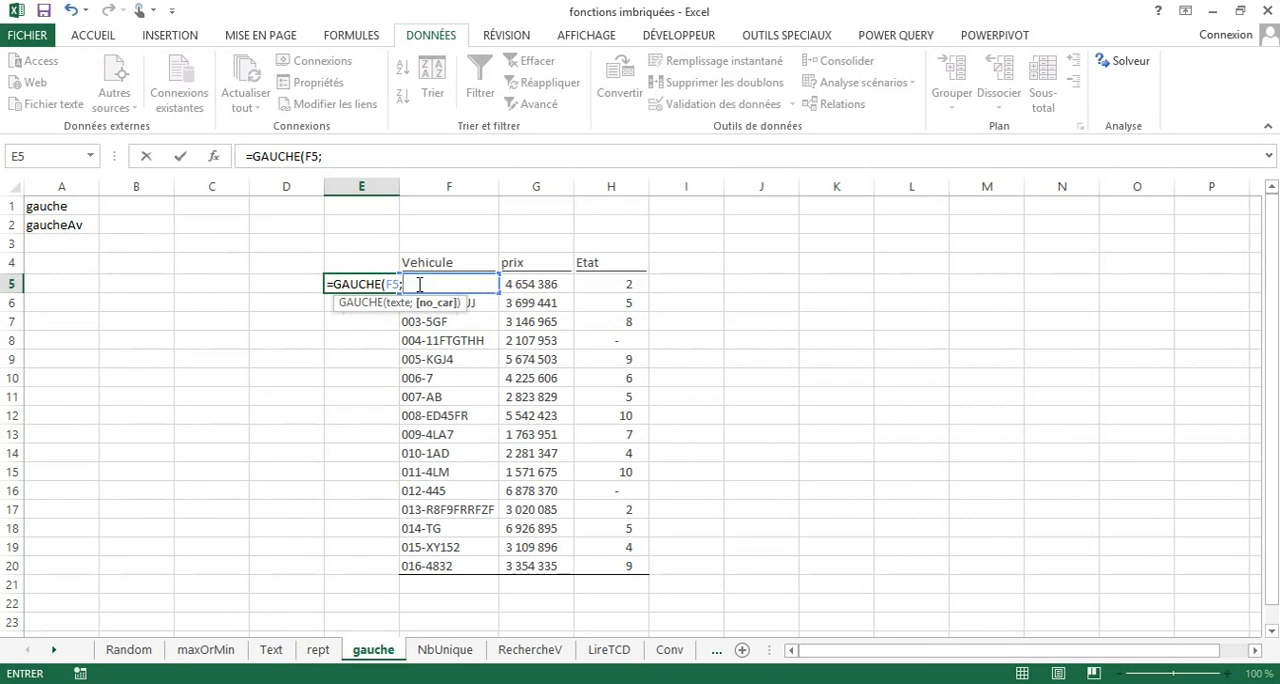
type("3)")
key("Return")
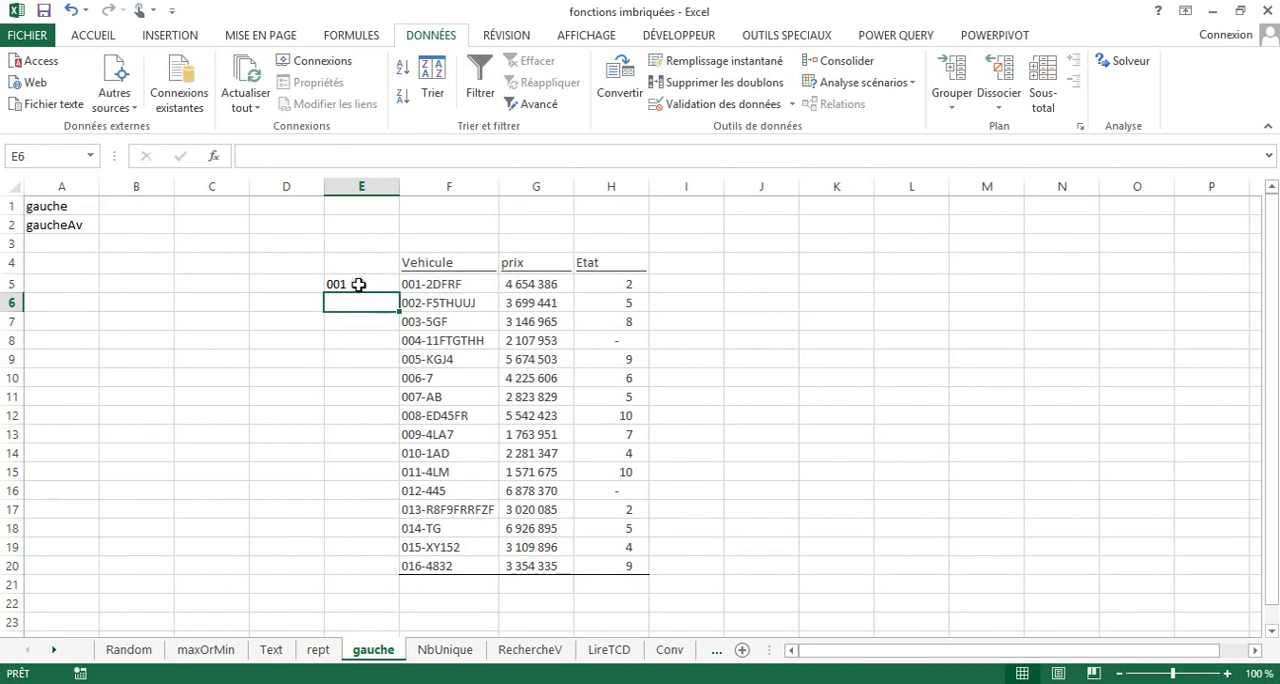
left_click(333, 284)
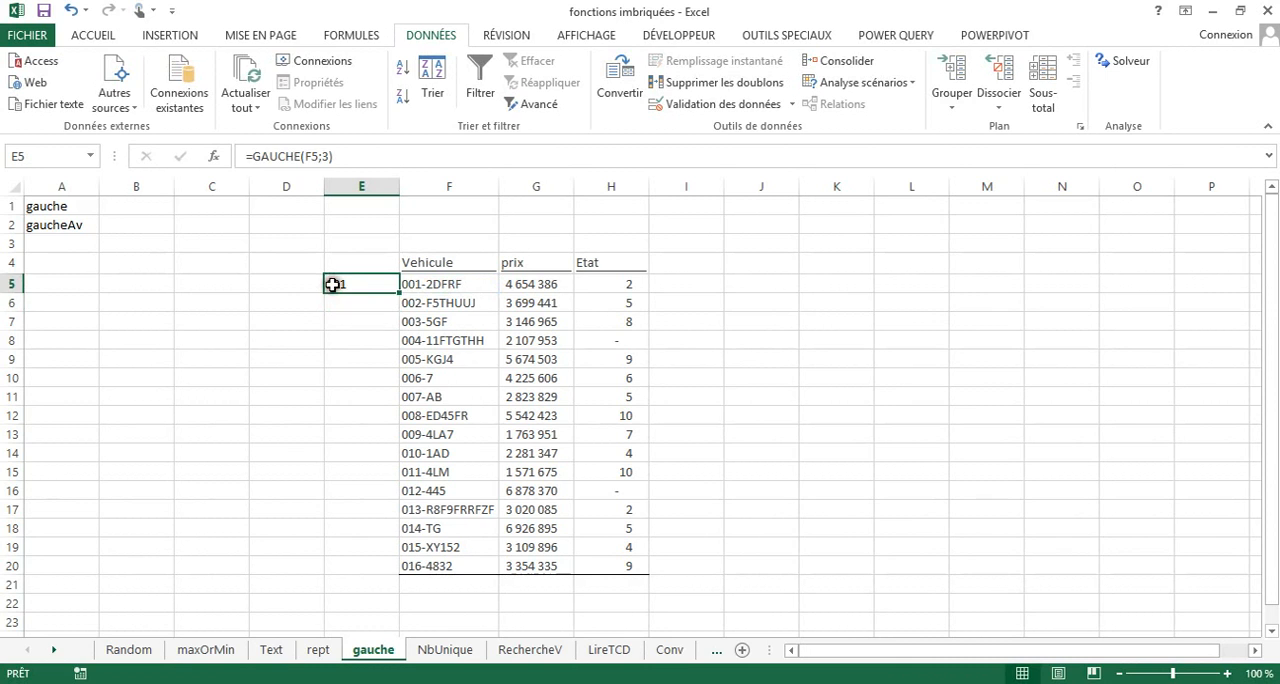
double_click(397, 291)
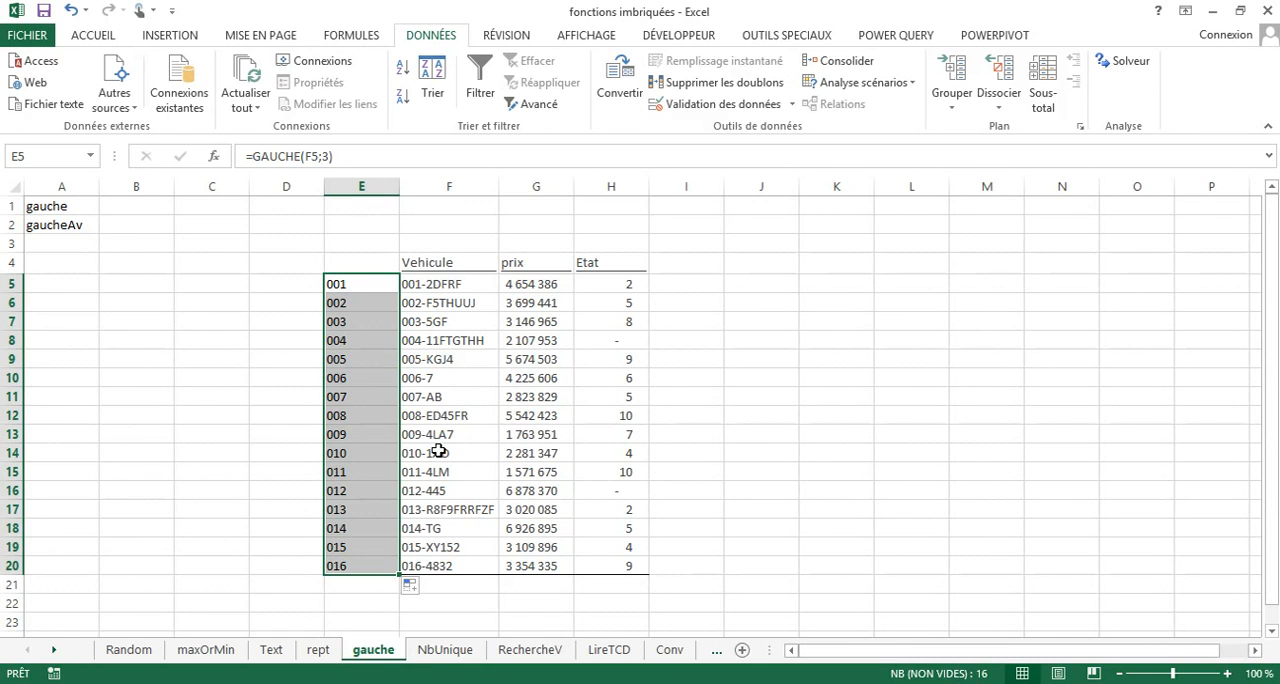
Enter =TROUVE("-";F5) in D5 to locate the hyphen in the vehicle code and fill the formula down to D20.
left_click(282, 286)
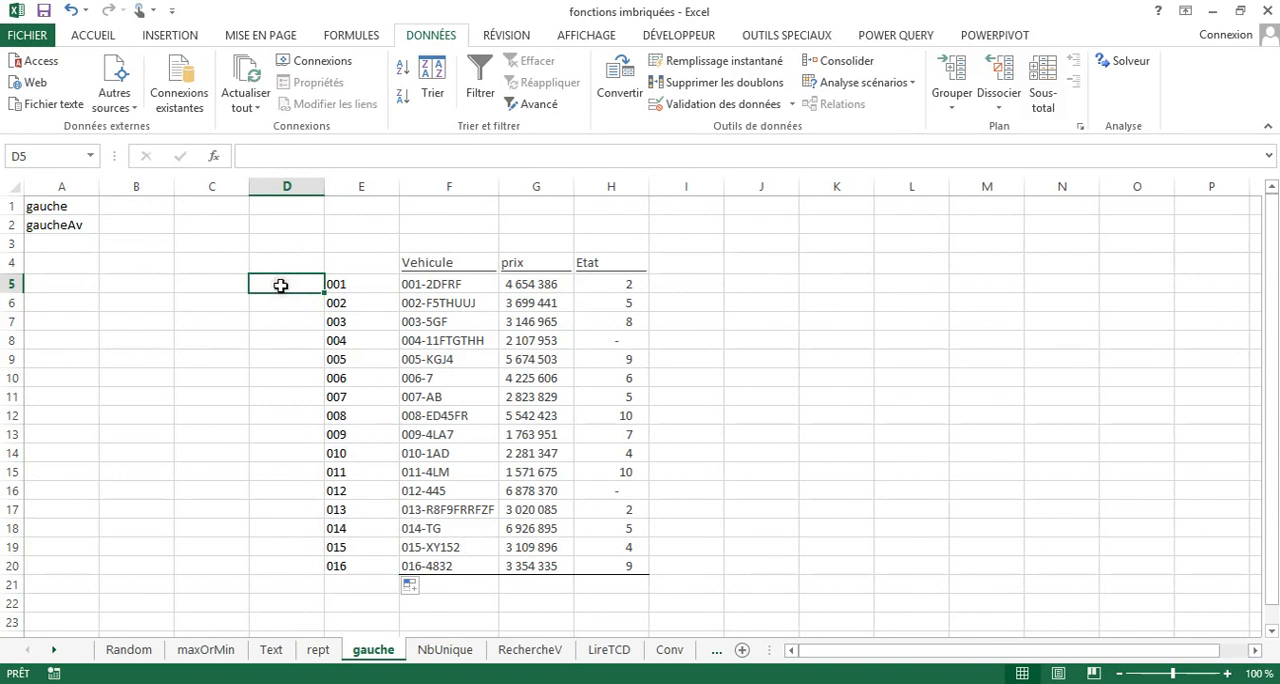
type("=")
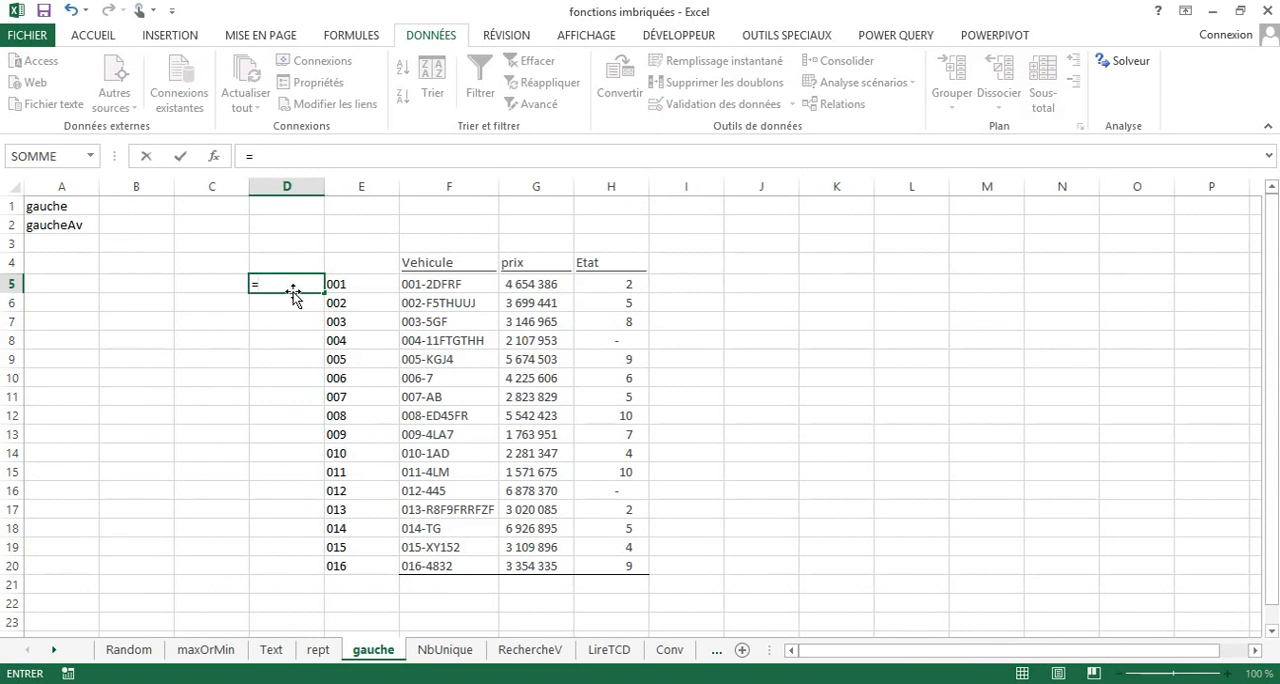
type("trou")
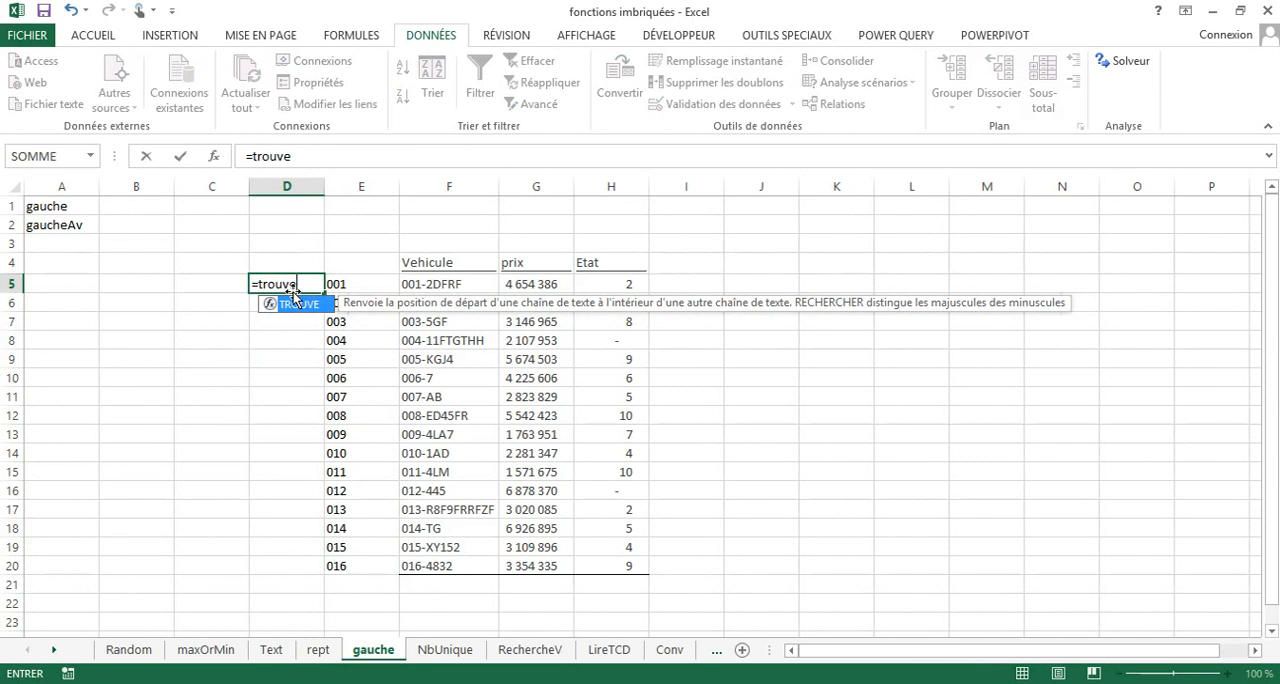
type("ve")
double_click(295, 303)
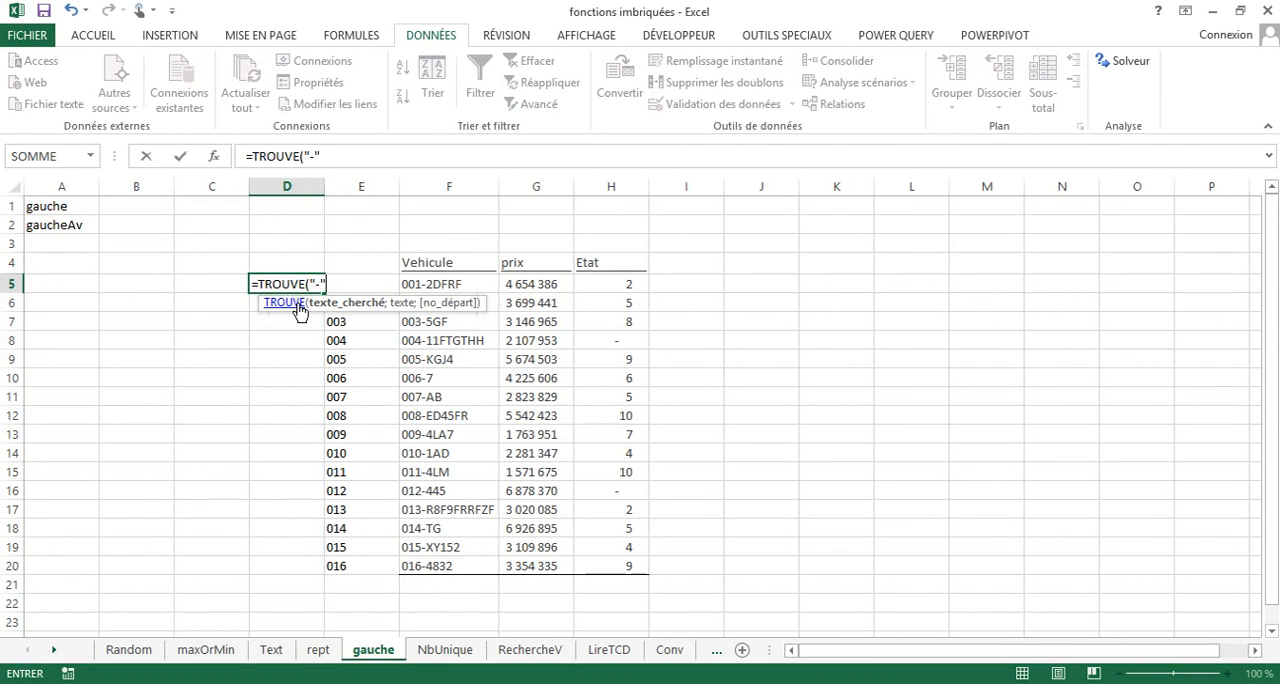
type("\"-\";")
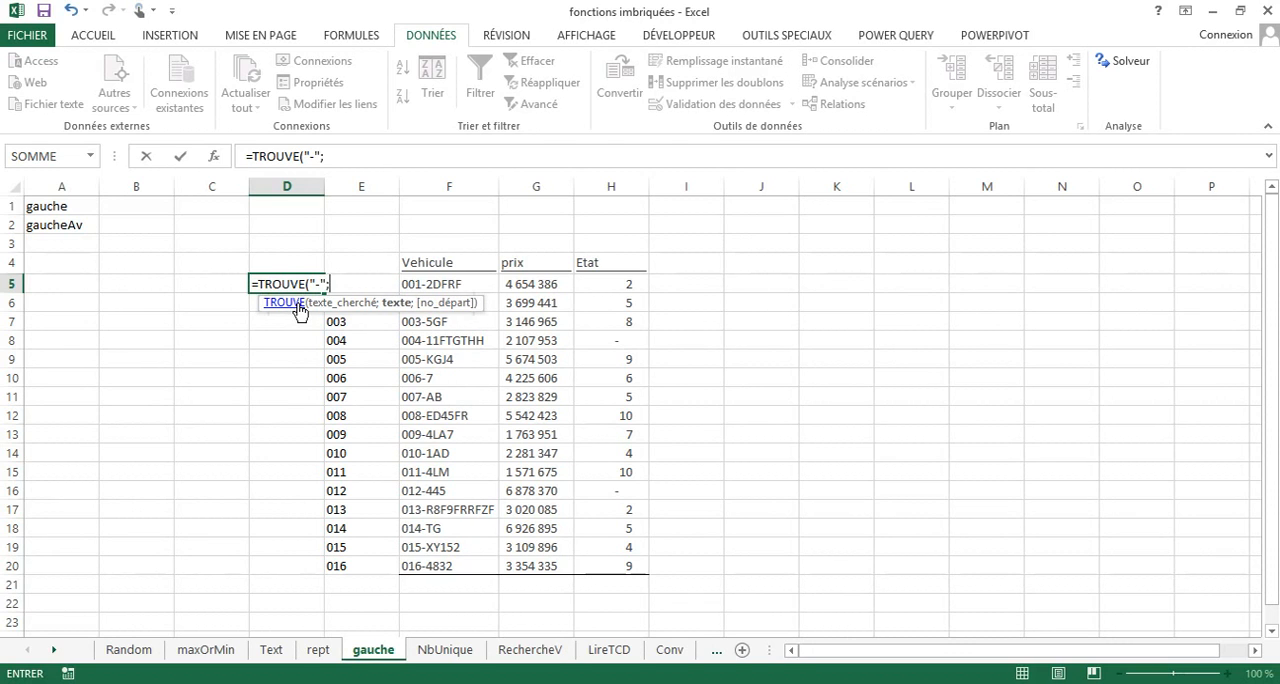
left_click(424, 287)
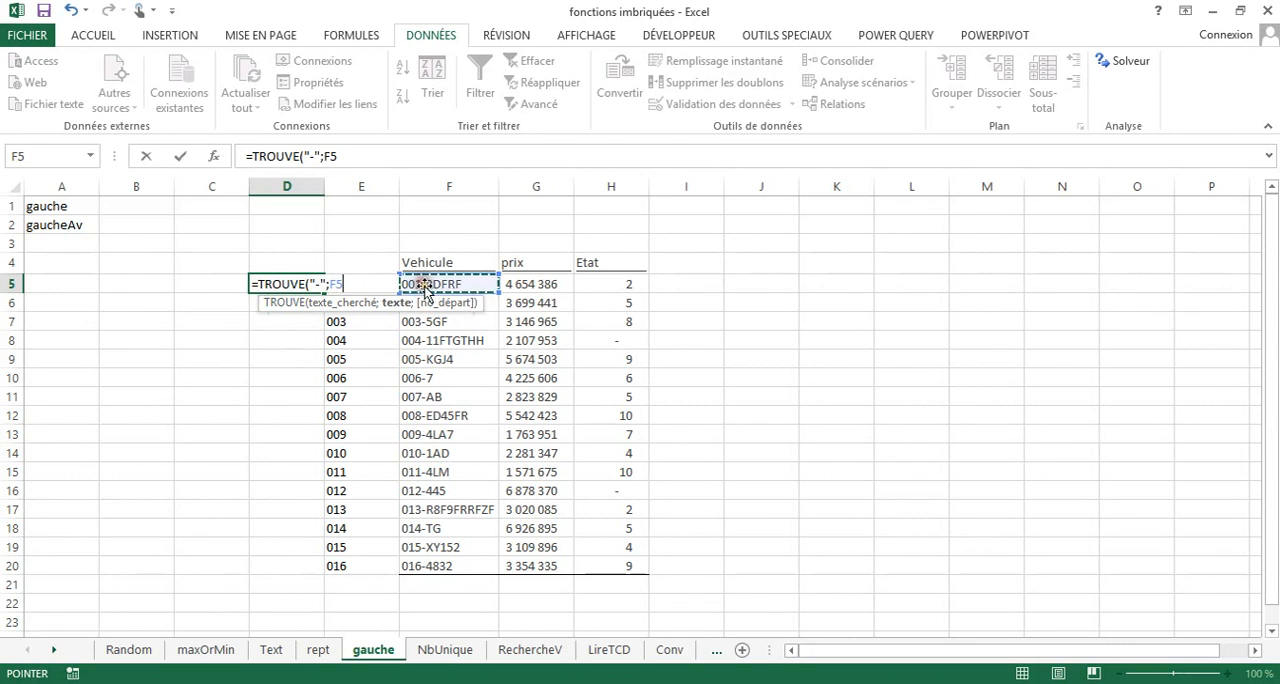
key("Return")
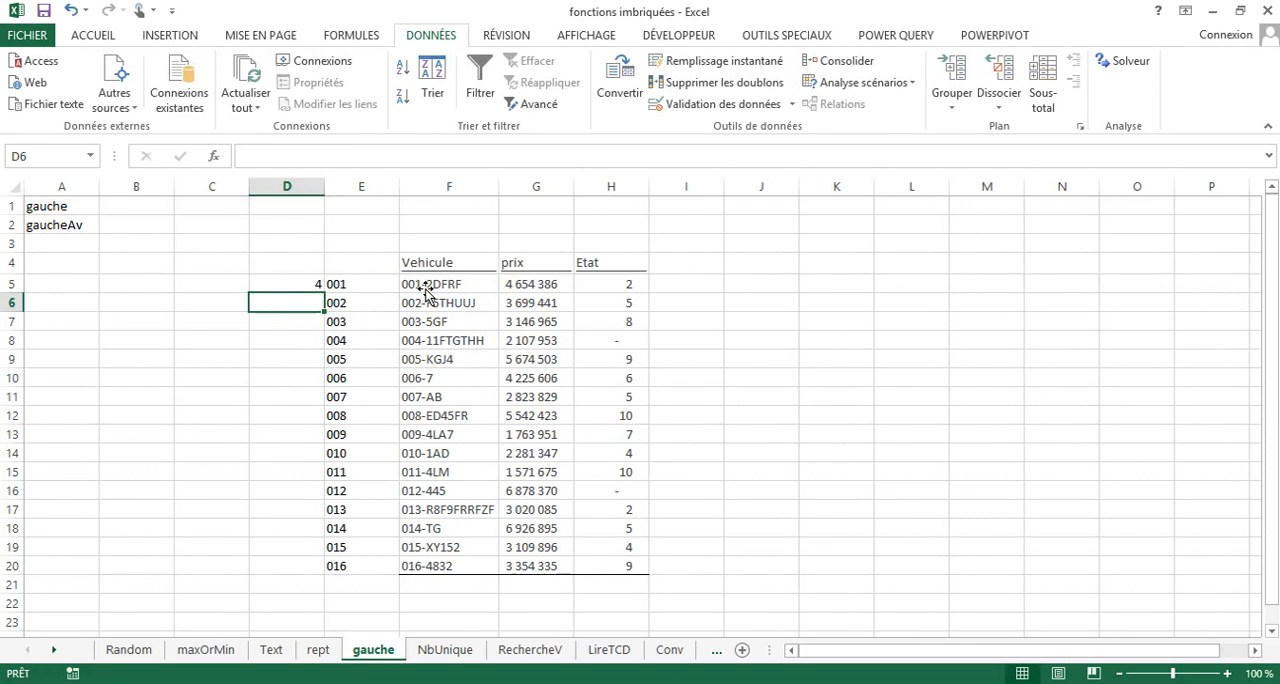
left_click(289, 283)
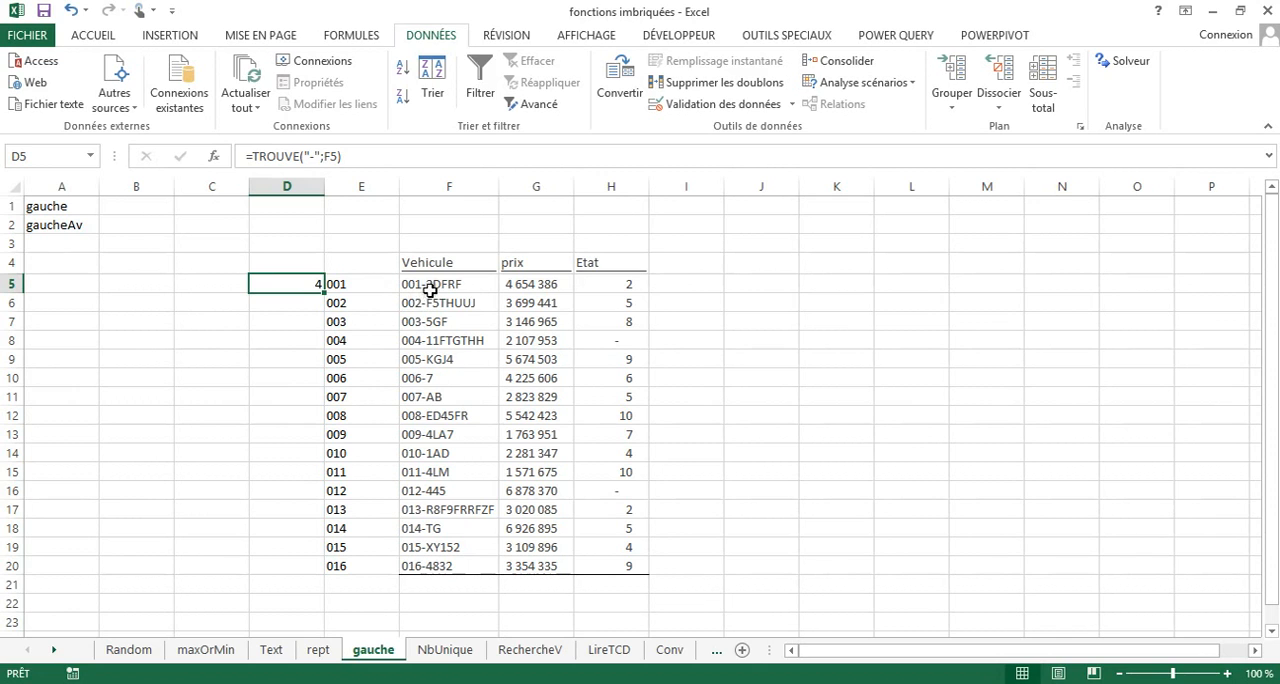
double_click(325, 295)
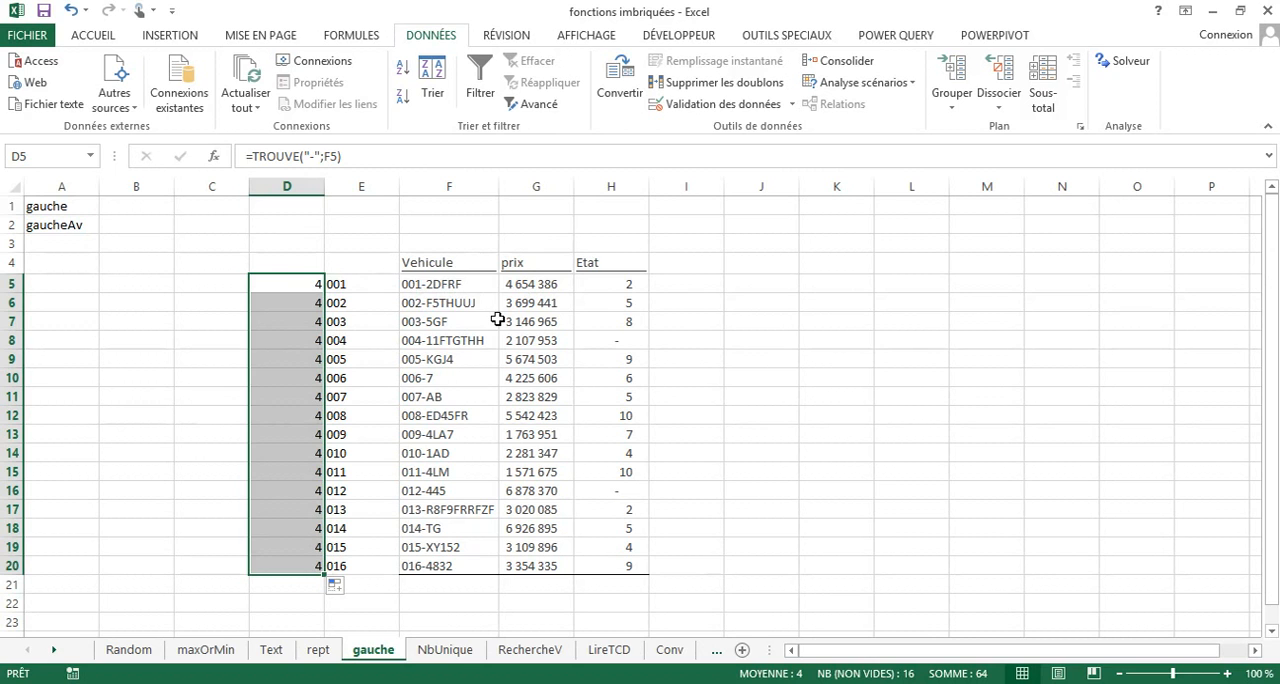
Change the D5 formula to =NBCAR(F5)-TROUVE("-";F5) to count the characters after the hyphen.
left_click(302, 287)
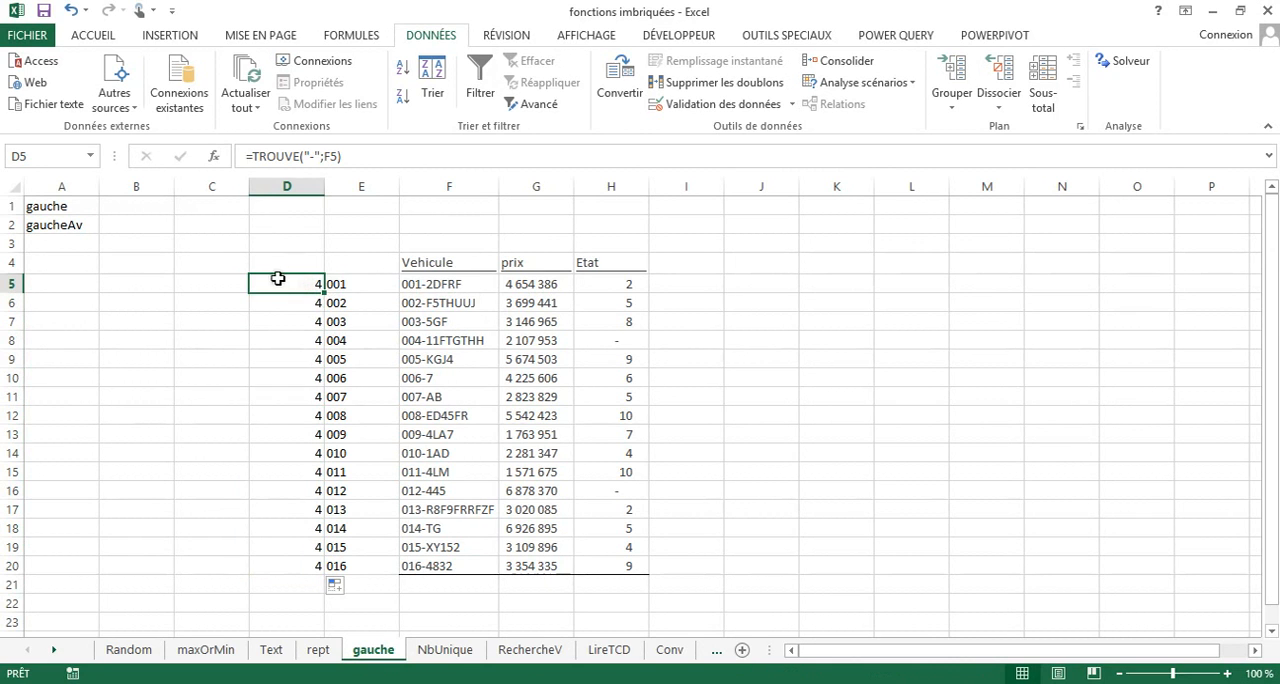
left_click(253, 156)
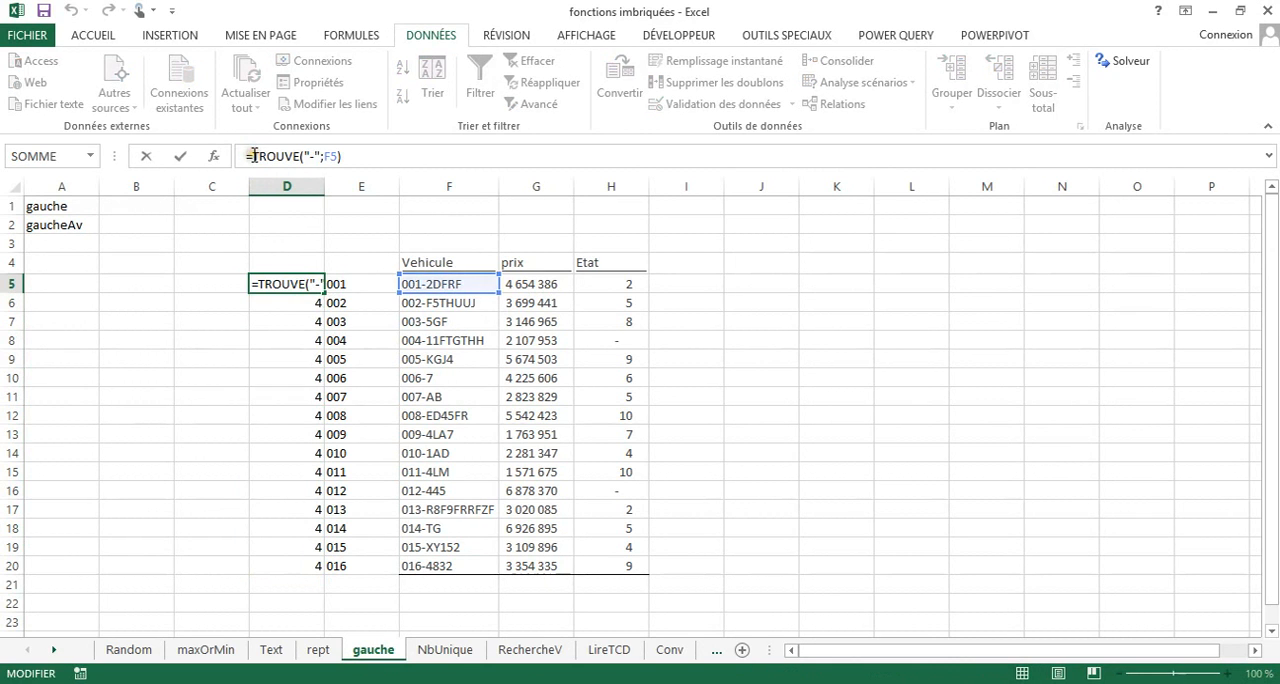
type("nb")
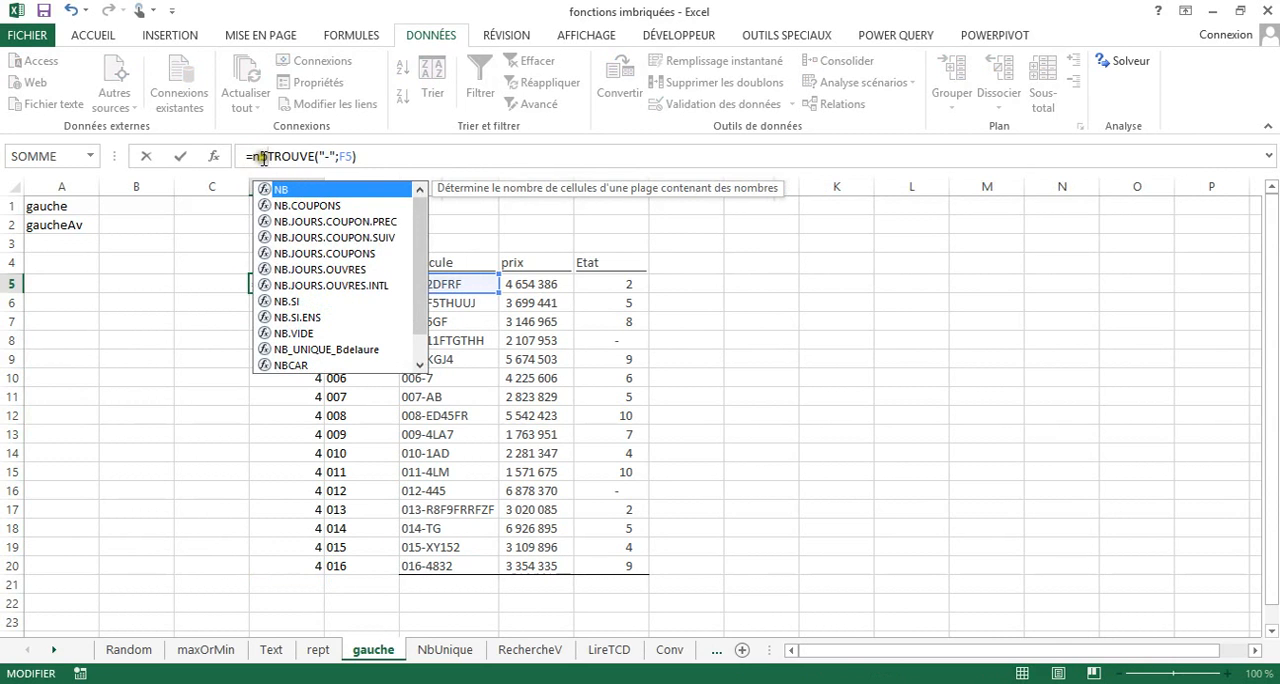
type("ca")
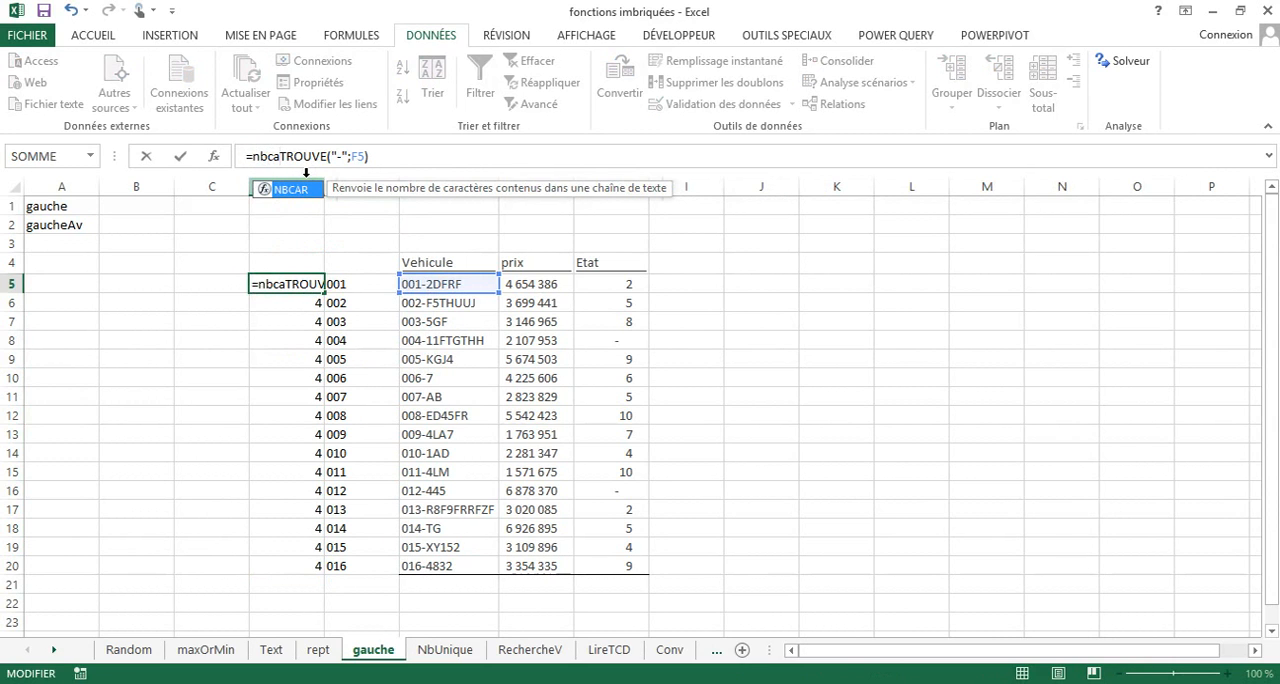
double_click(293, 190)
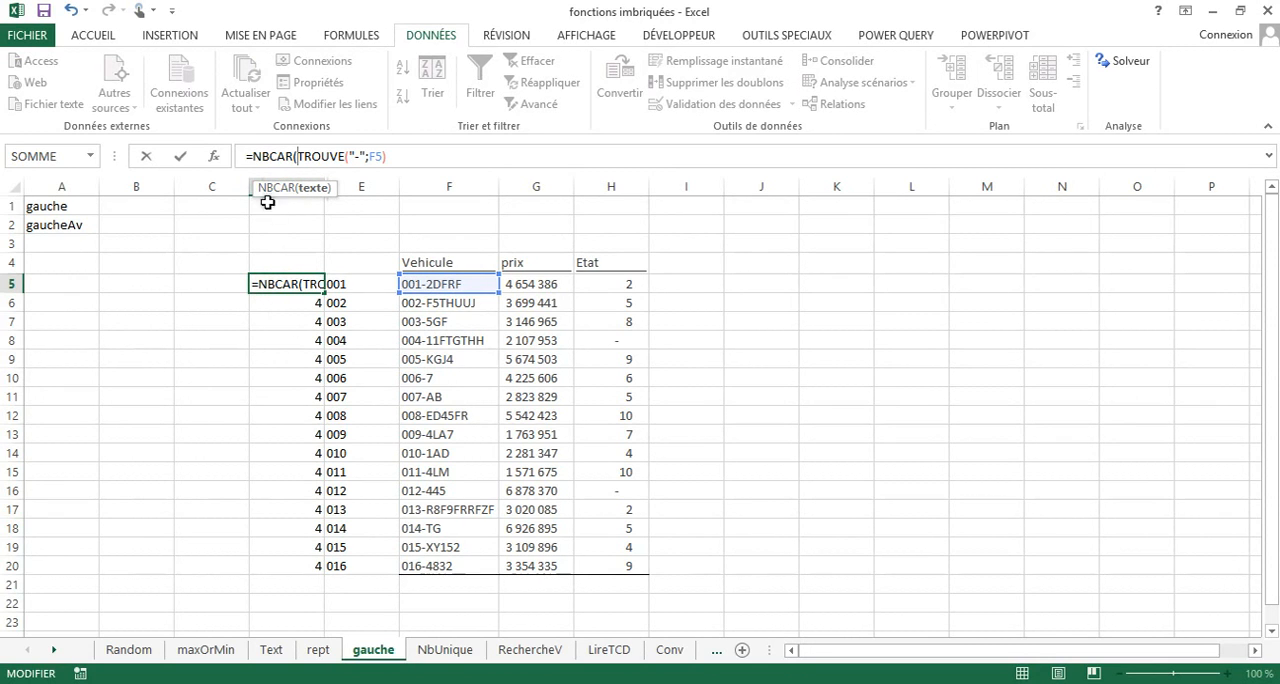
left_click(424, 284)
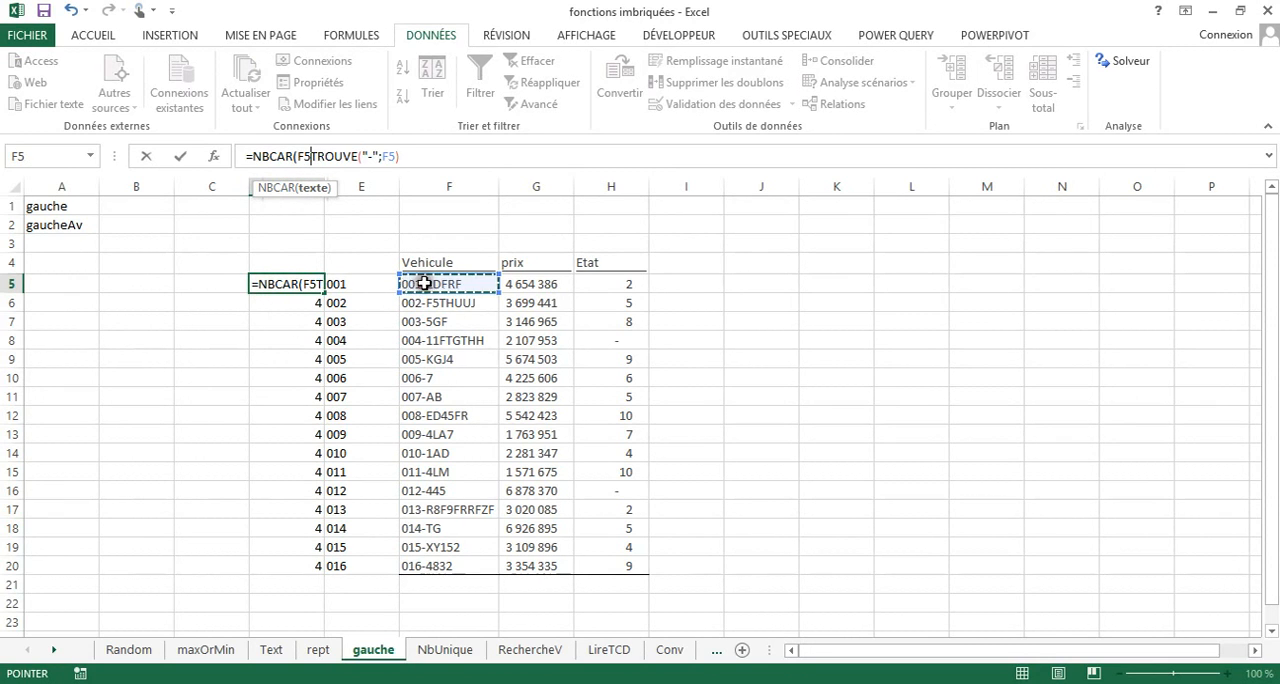
type(")")
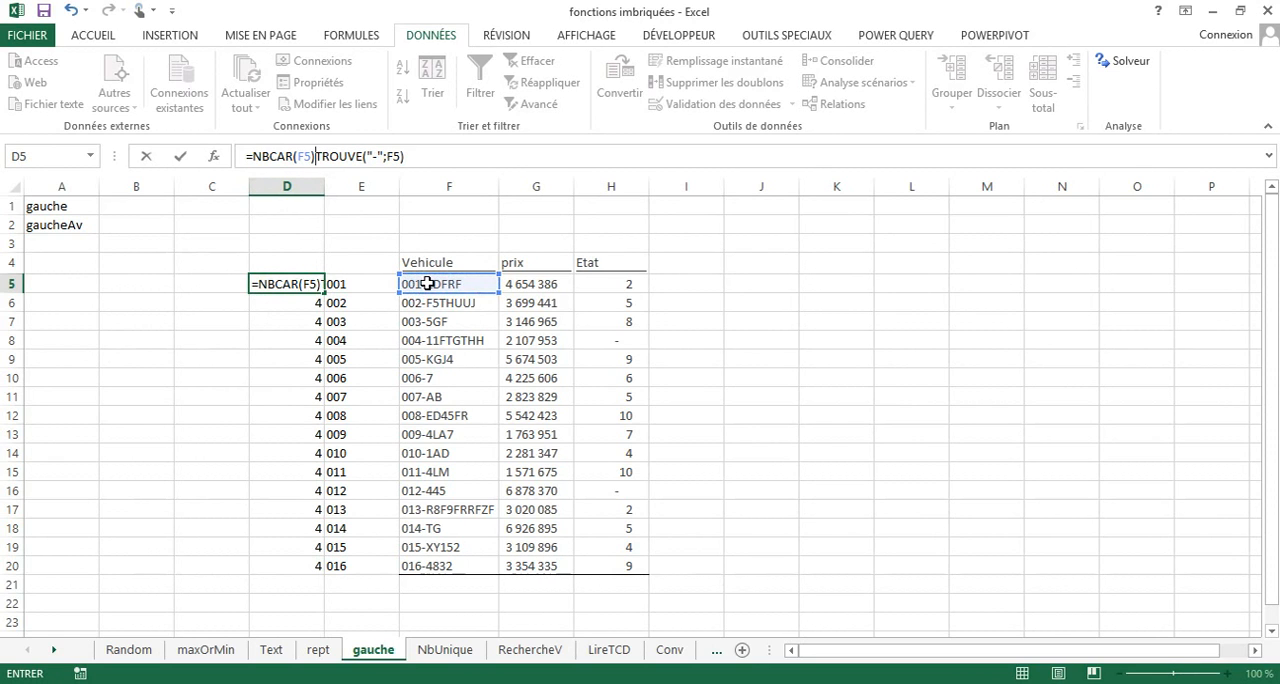
type("-")
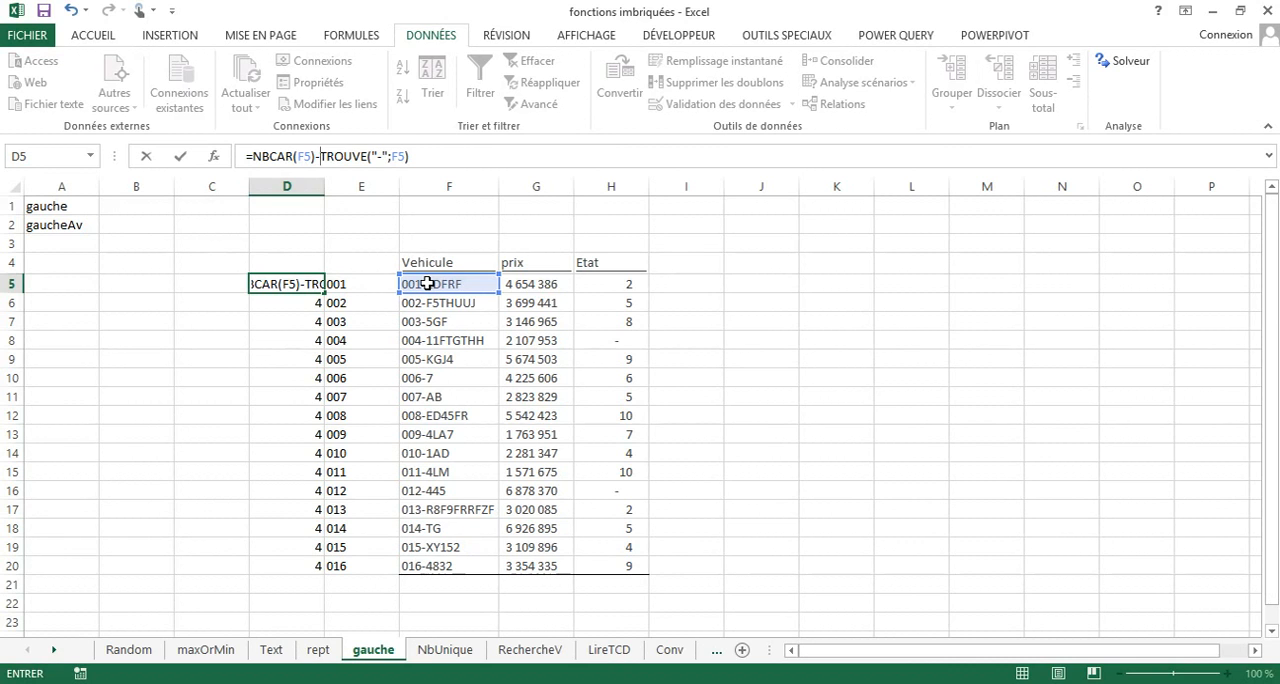
key("Return")
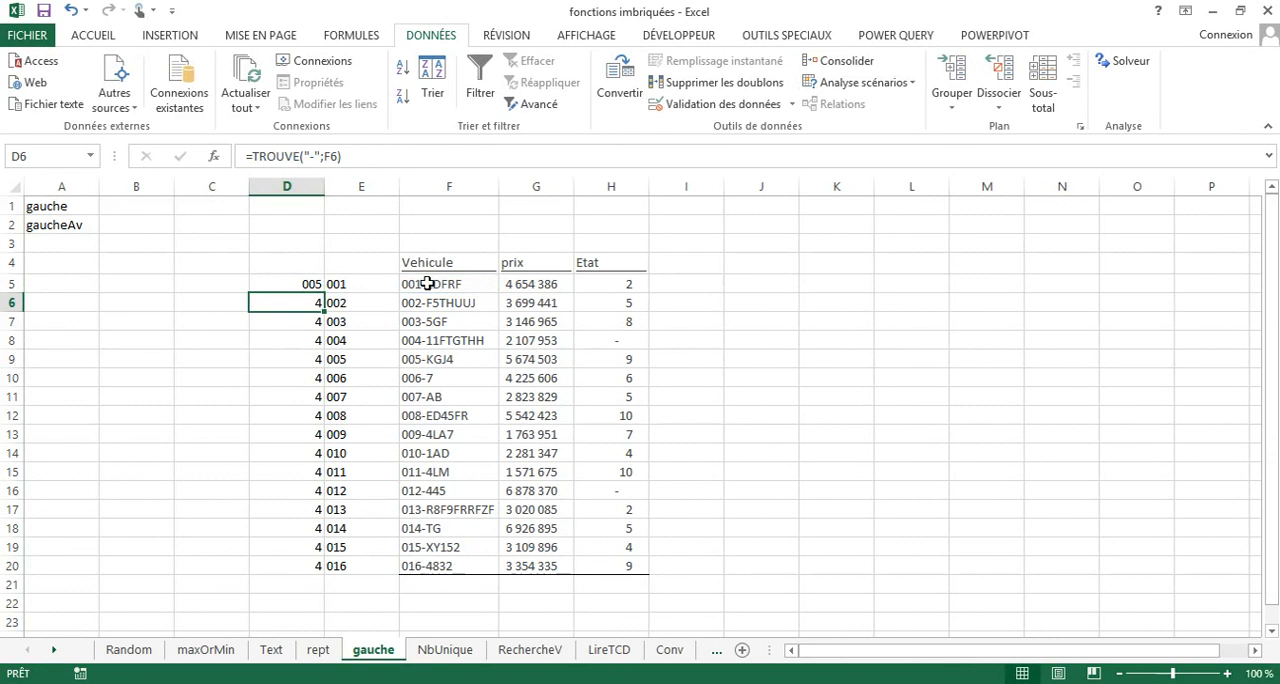
Format D5:D20 in the thousands-separator accounting style with no decimal places.
left_click(311, 284)
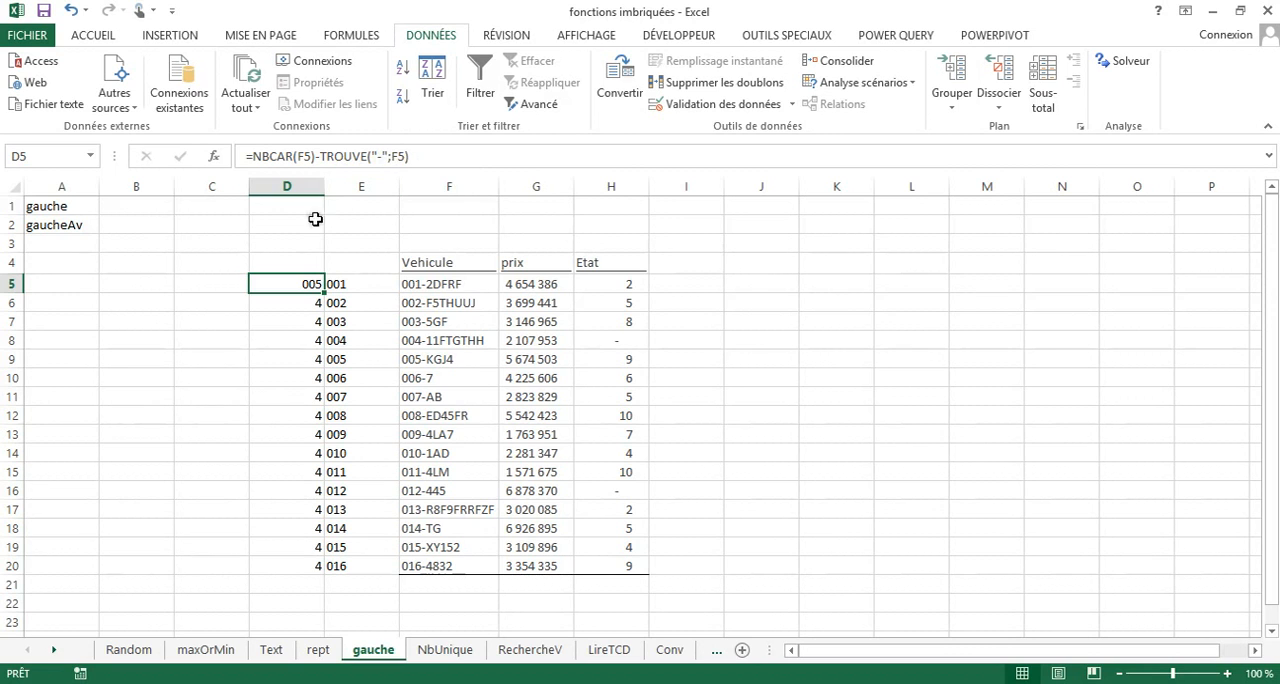
left_click_drag(296, 287, 300, 564)
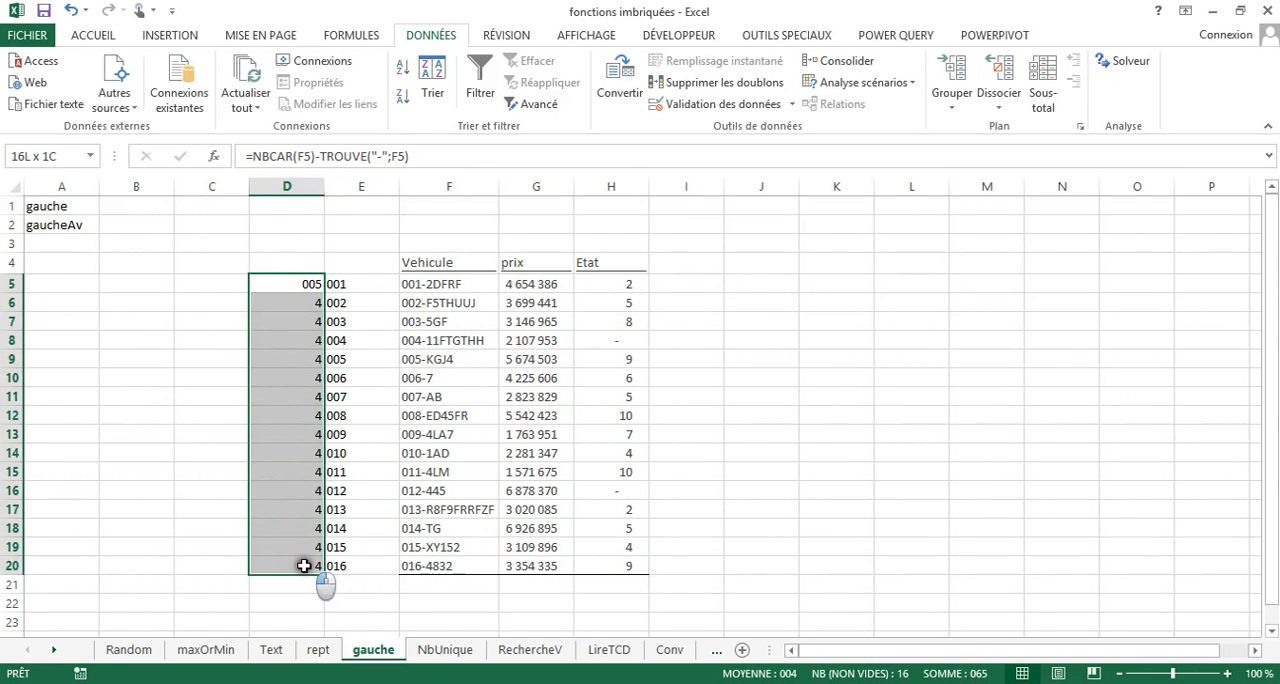
left_click(93, 35)
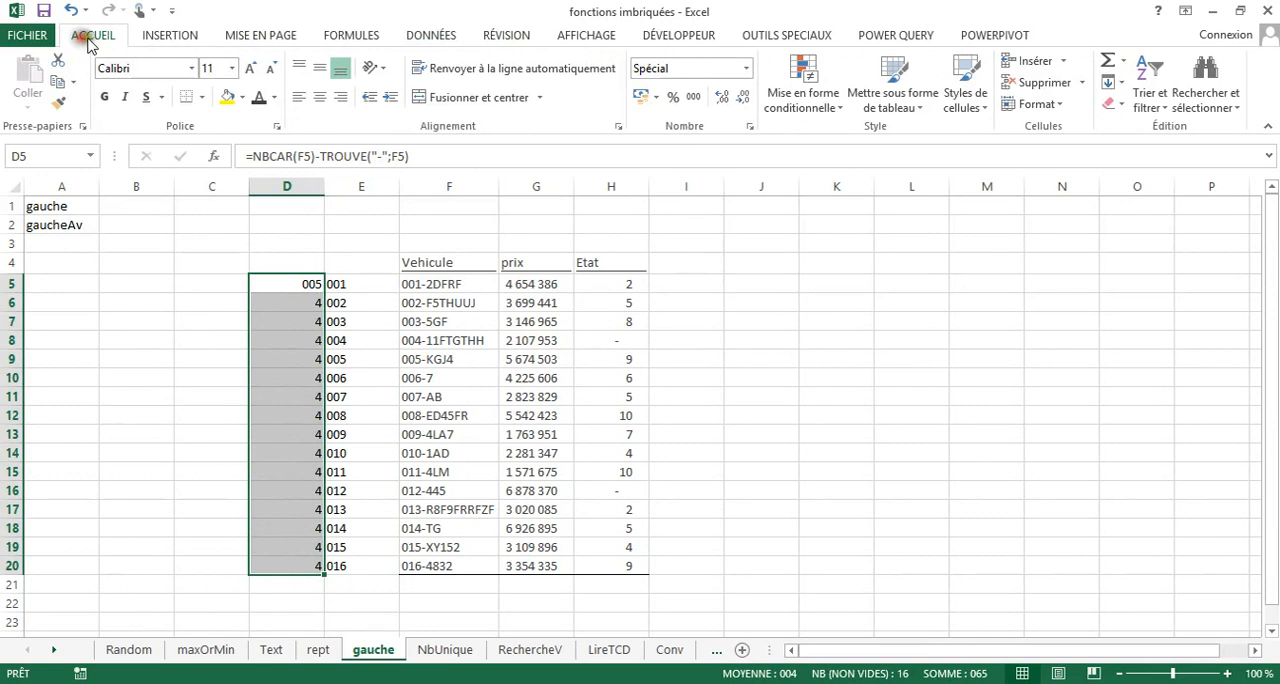
left_click(694, 97)
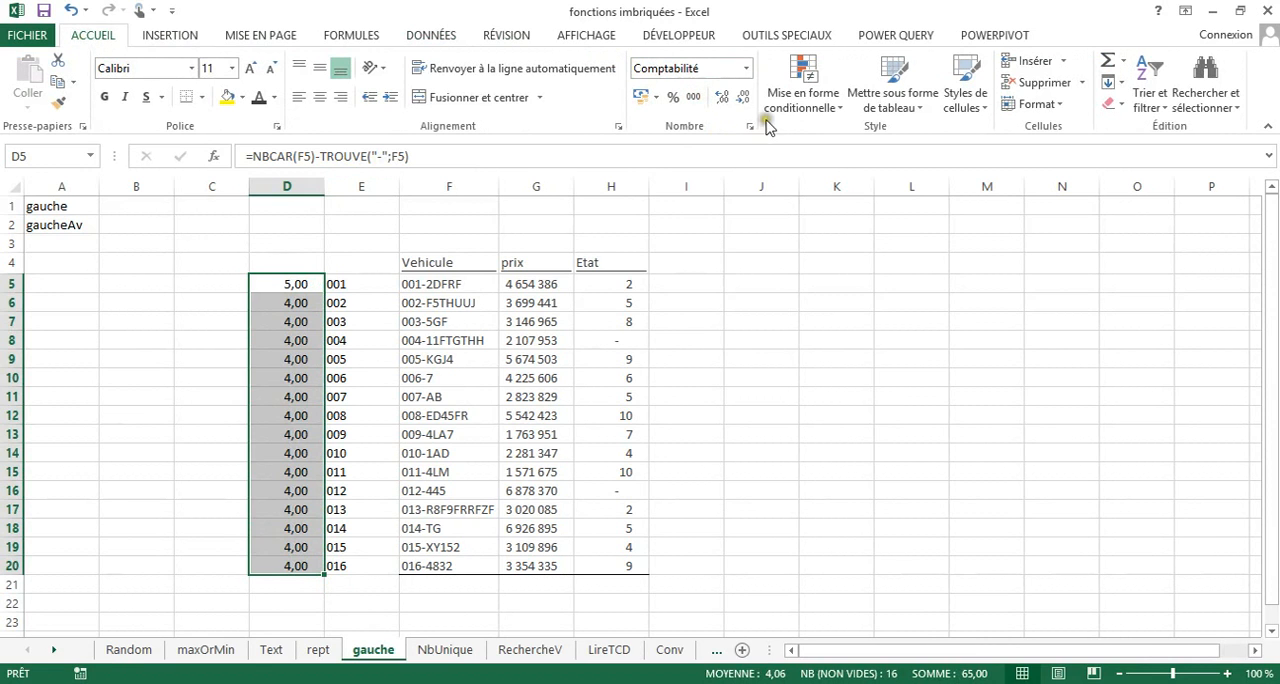
left_click(743, 97)
left_click(743, 97)
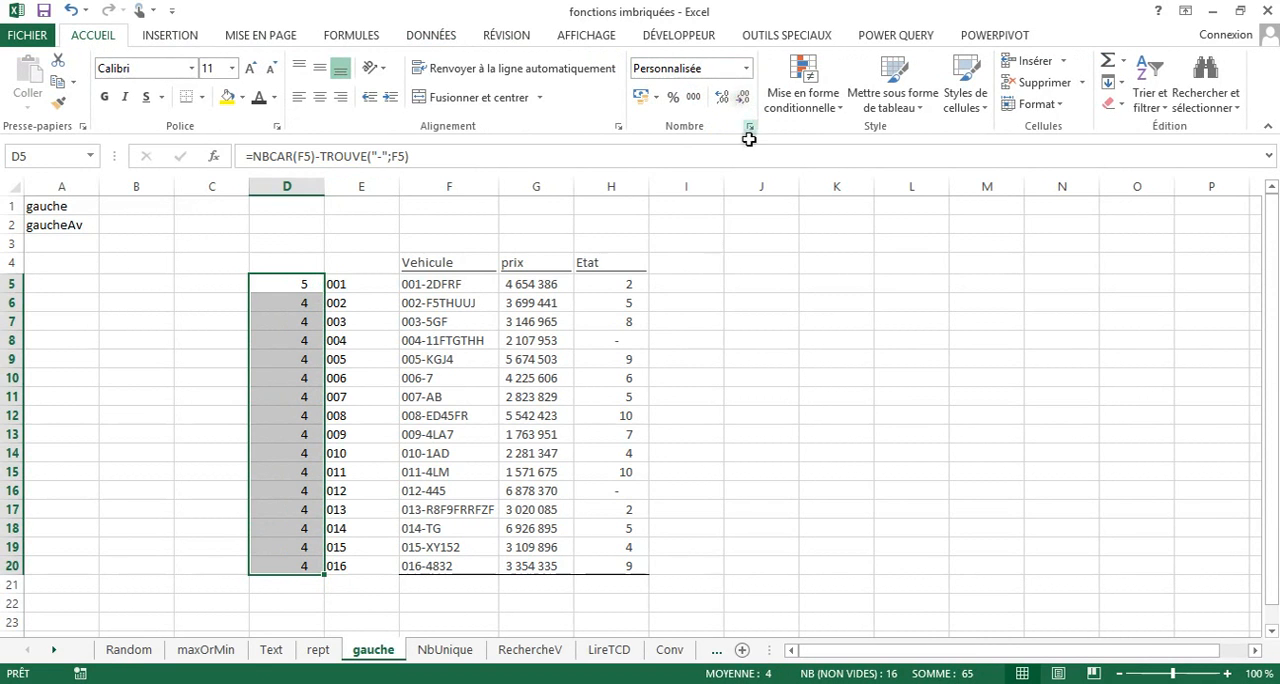
left_click(312, 284)
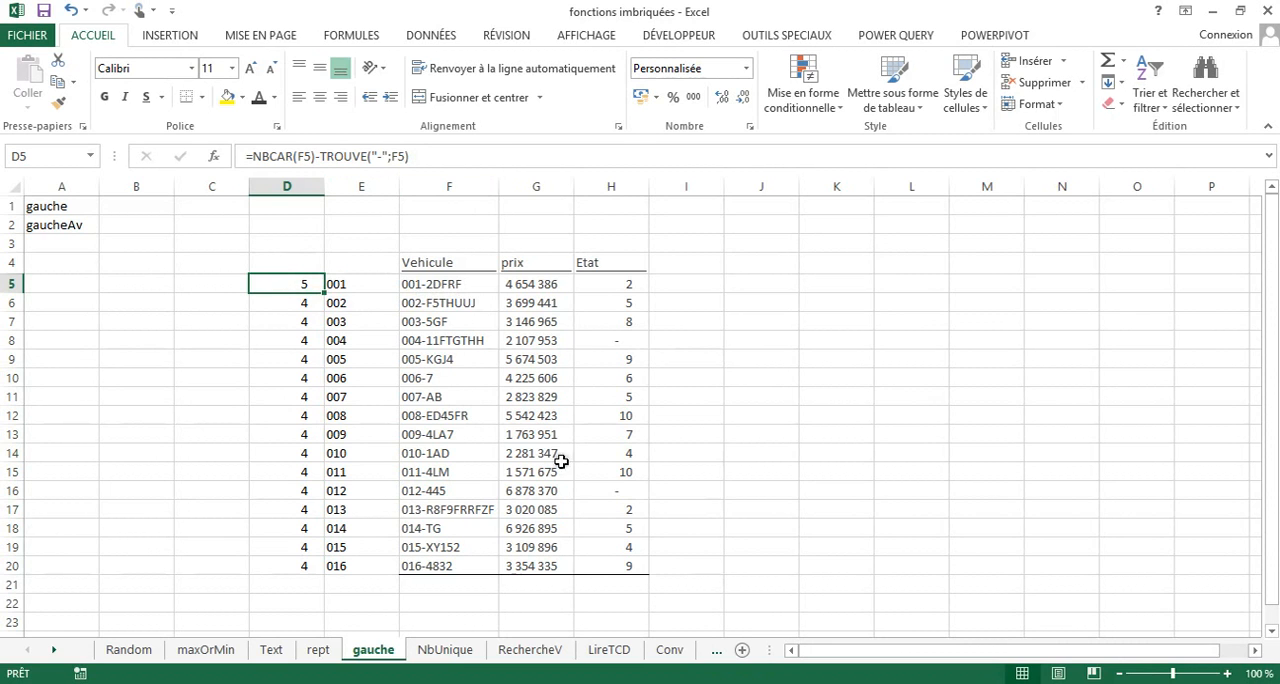
Fill the D5 formula down to D20 and rewrite D5 as =DROITE(F5;NBCAR(F5)-TROUVE("-";F5)) to extract the text after the hyphen.
double_click(323, 292)
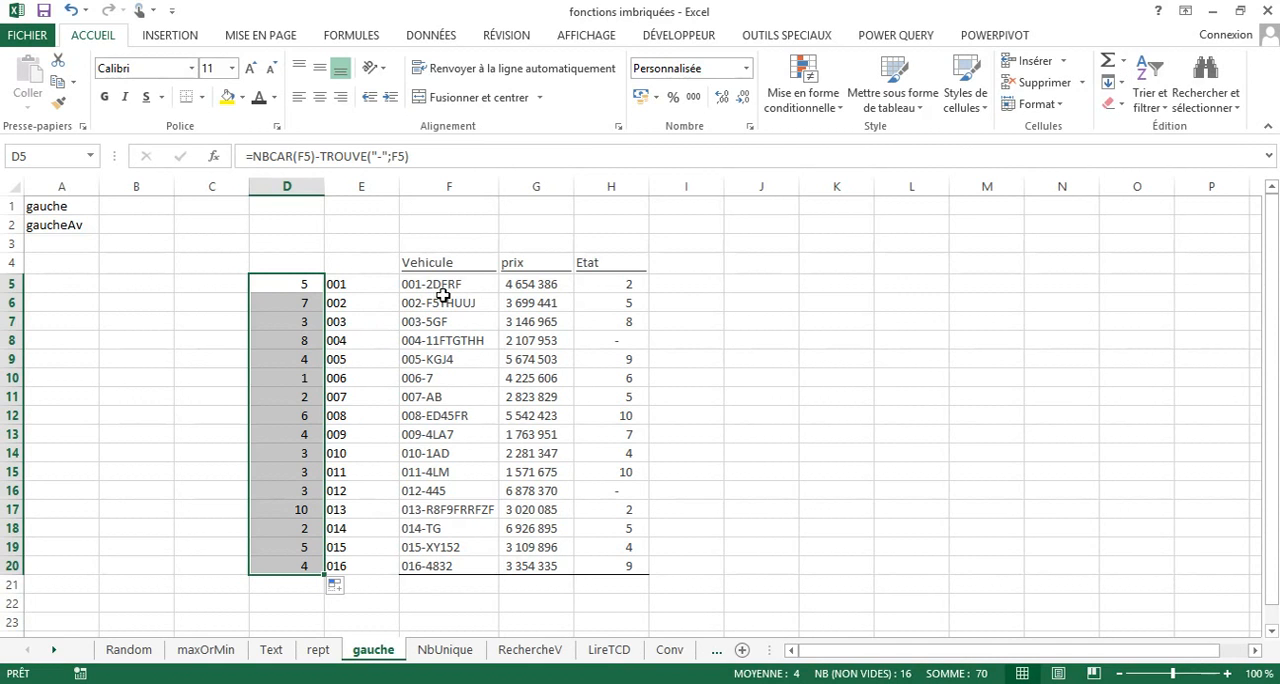
left_click(299, 287)
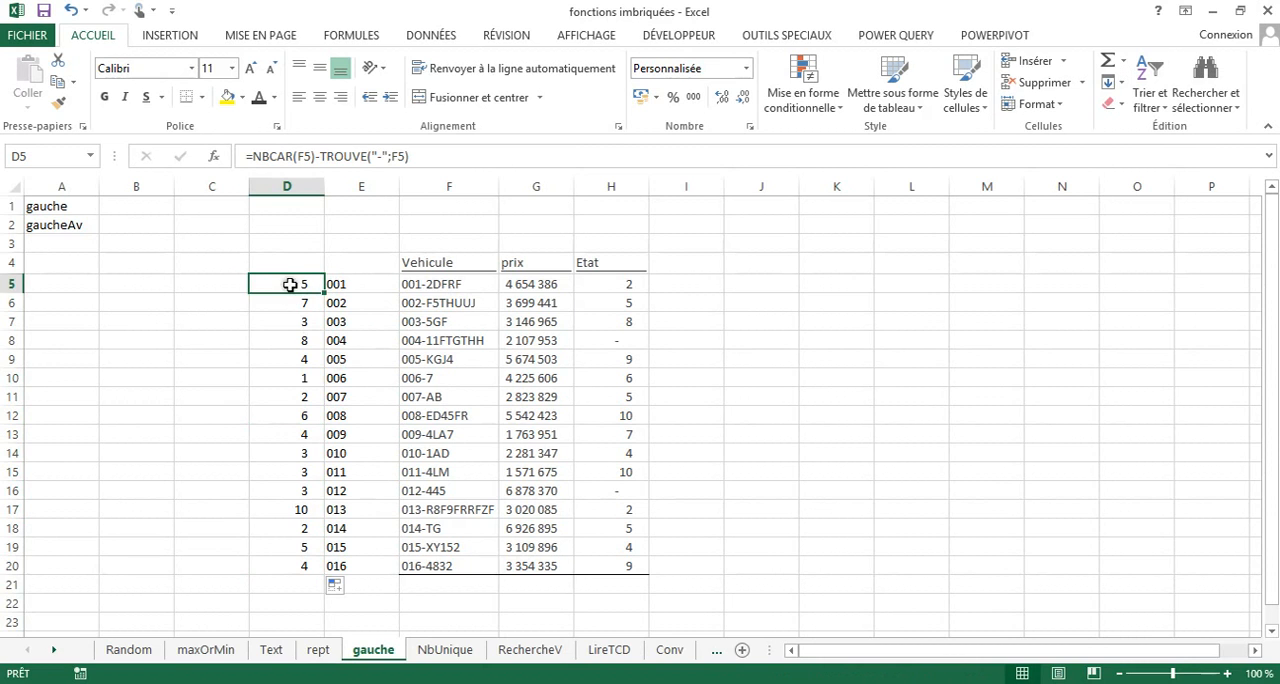
left_click(257, 157)
type("droite")
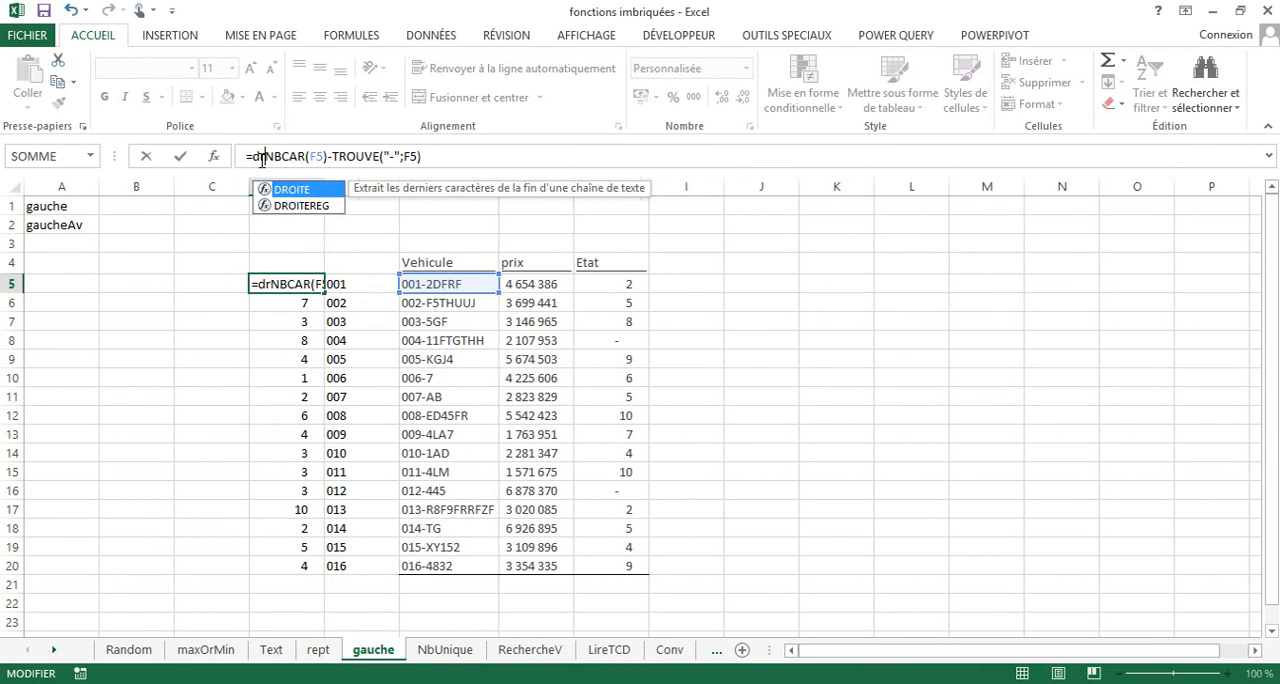
double_click(286, 189)
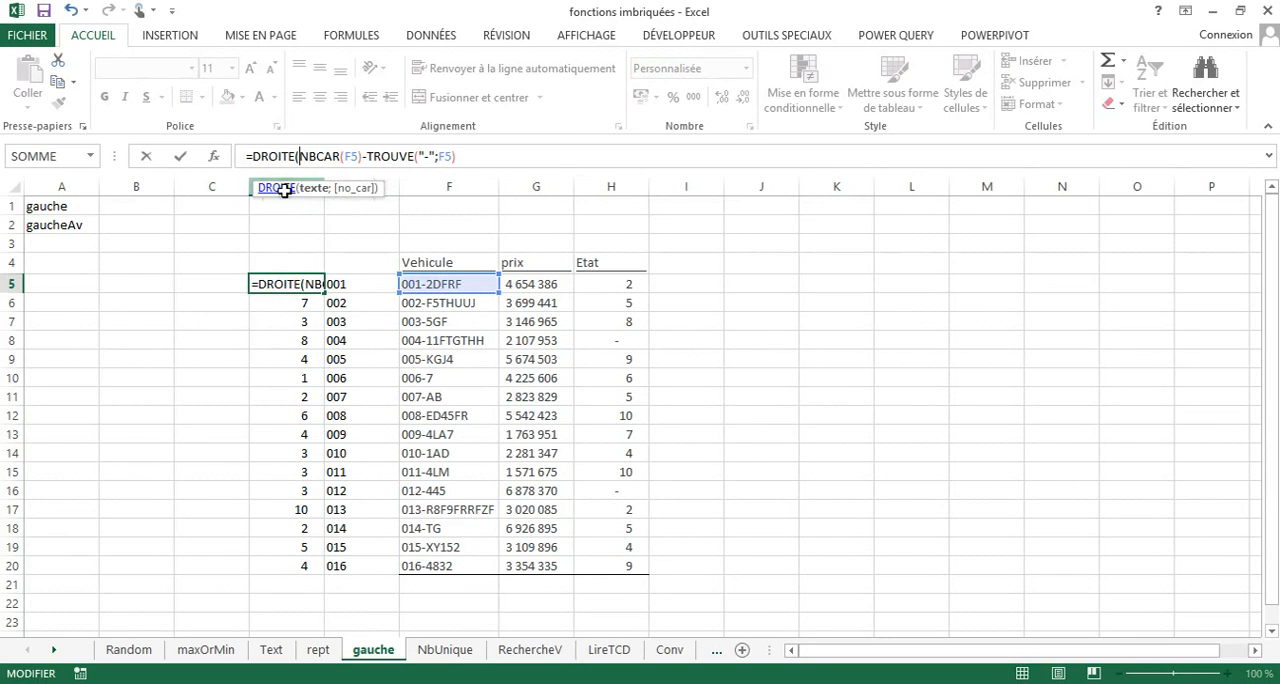
left_click(437, 286)
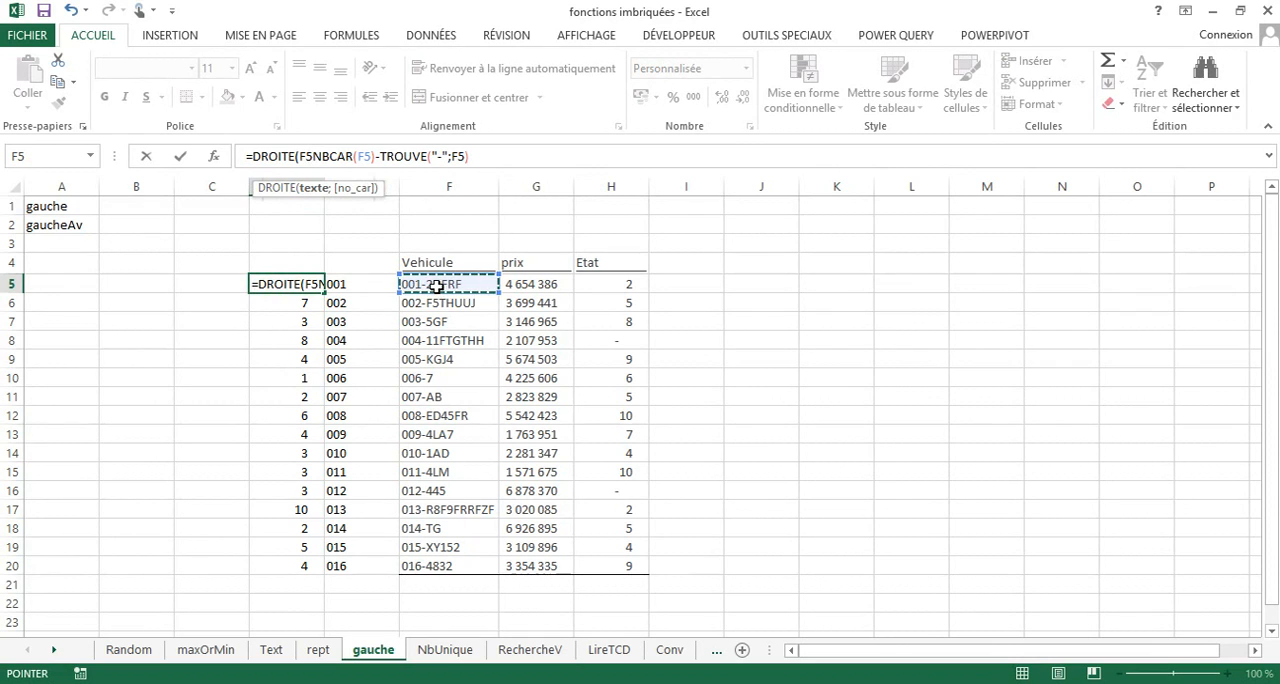
type(";")
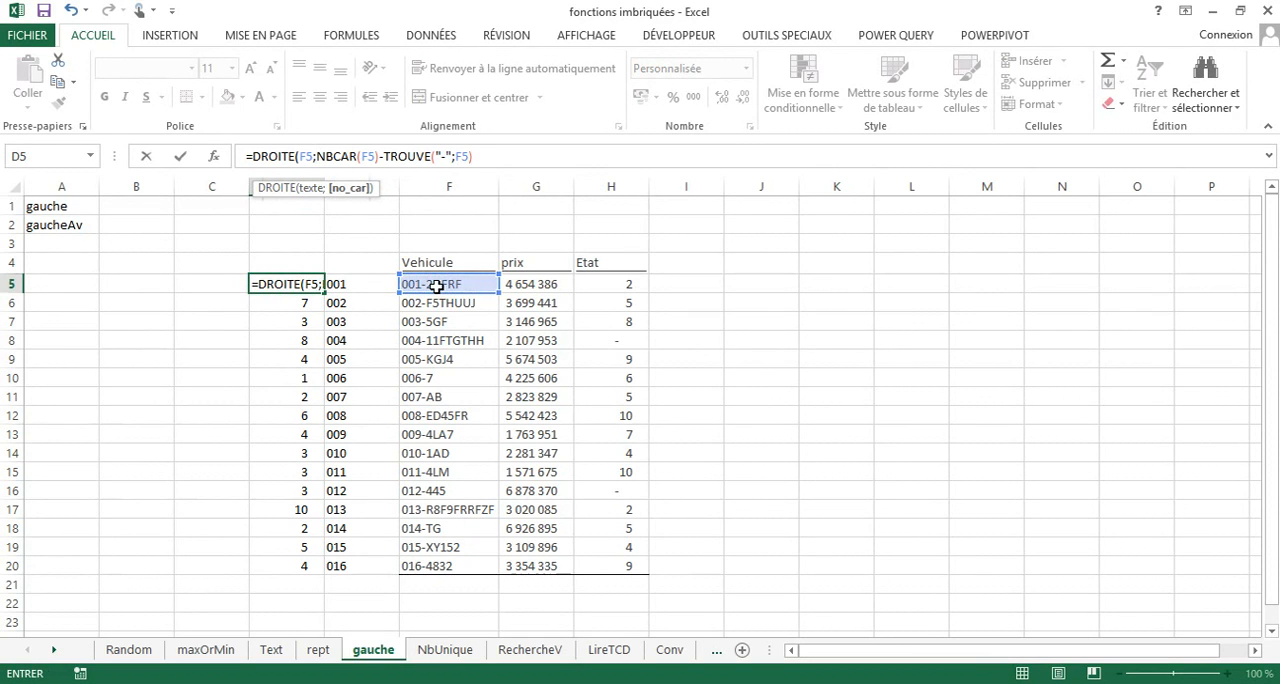
left_click(486, 156)
type(")")
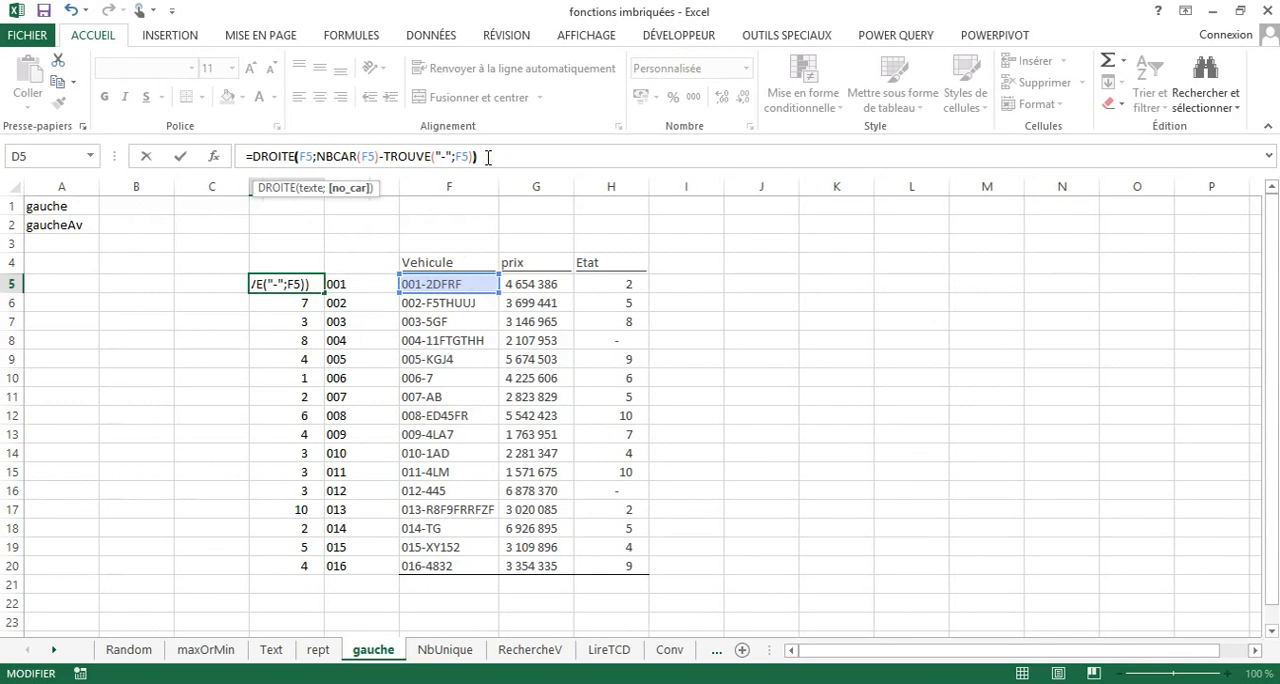
key("Return")
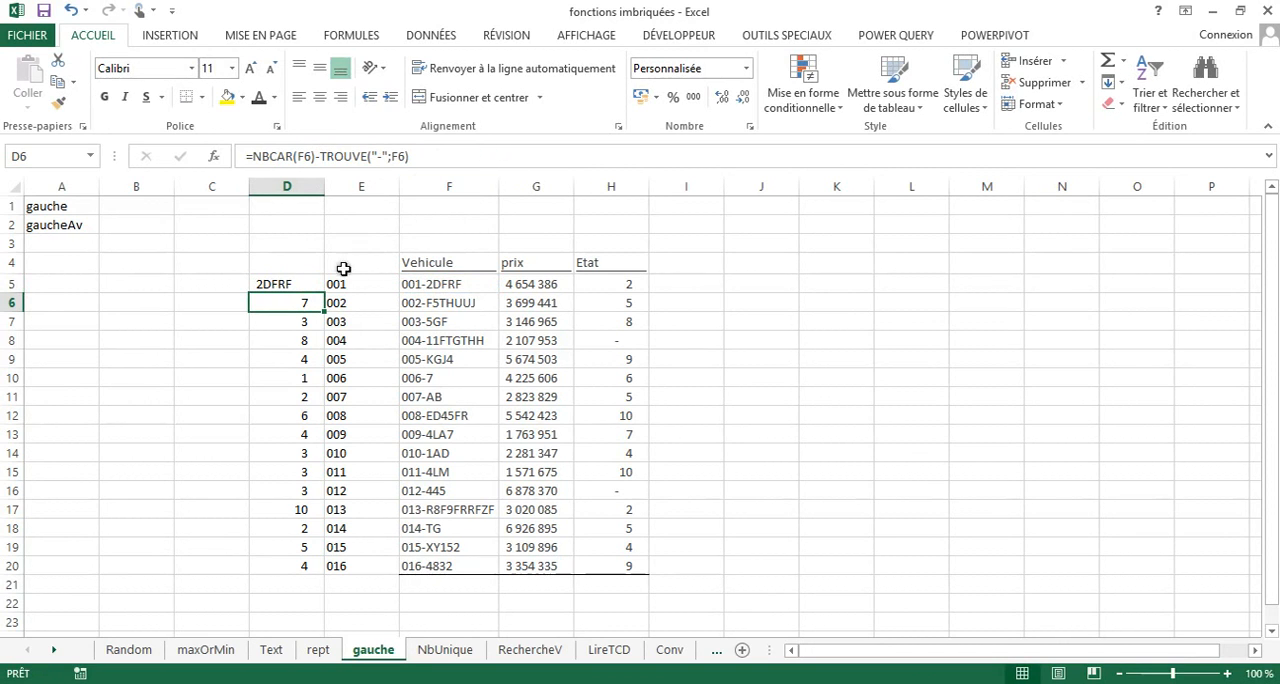
Fill the DROITE formula from D5 down to D20 for all vehicle codes.
left_click(297, 284)
double_click(324, 290)
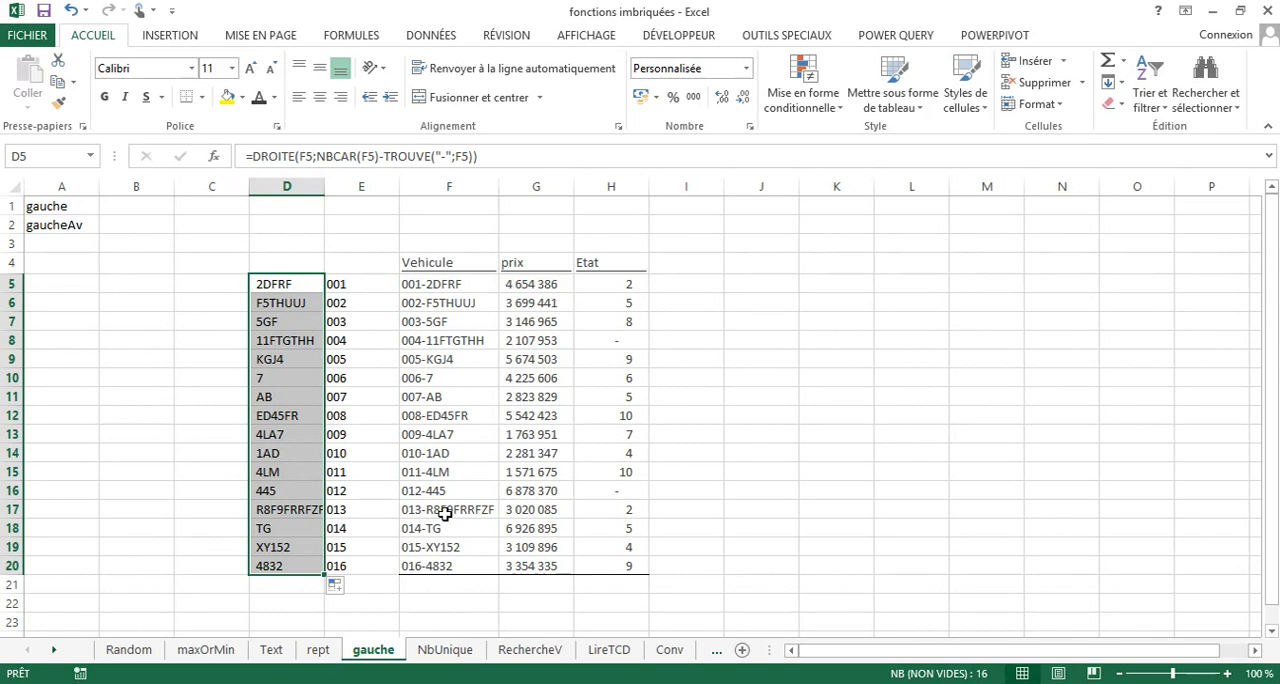
left_click(452, 382)
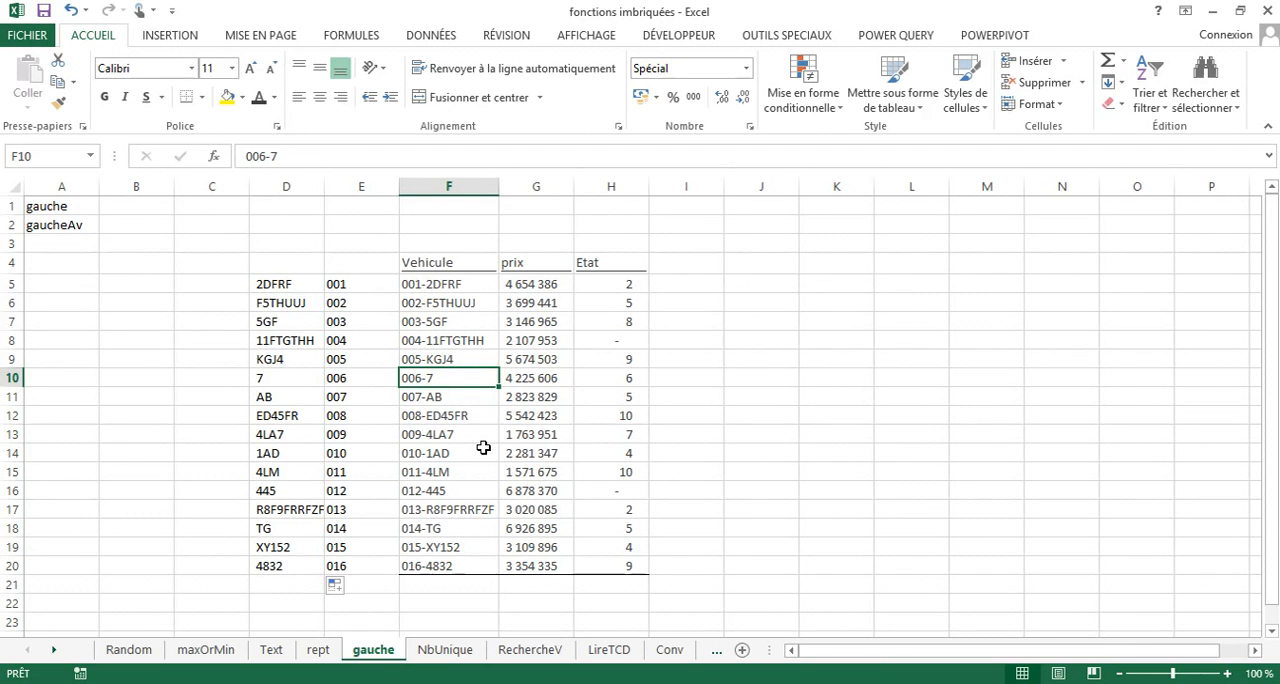
Open the NbUnique sheet and examine the entries in the Vendeur and Grade columns.
left_click(443, 650)
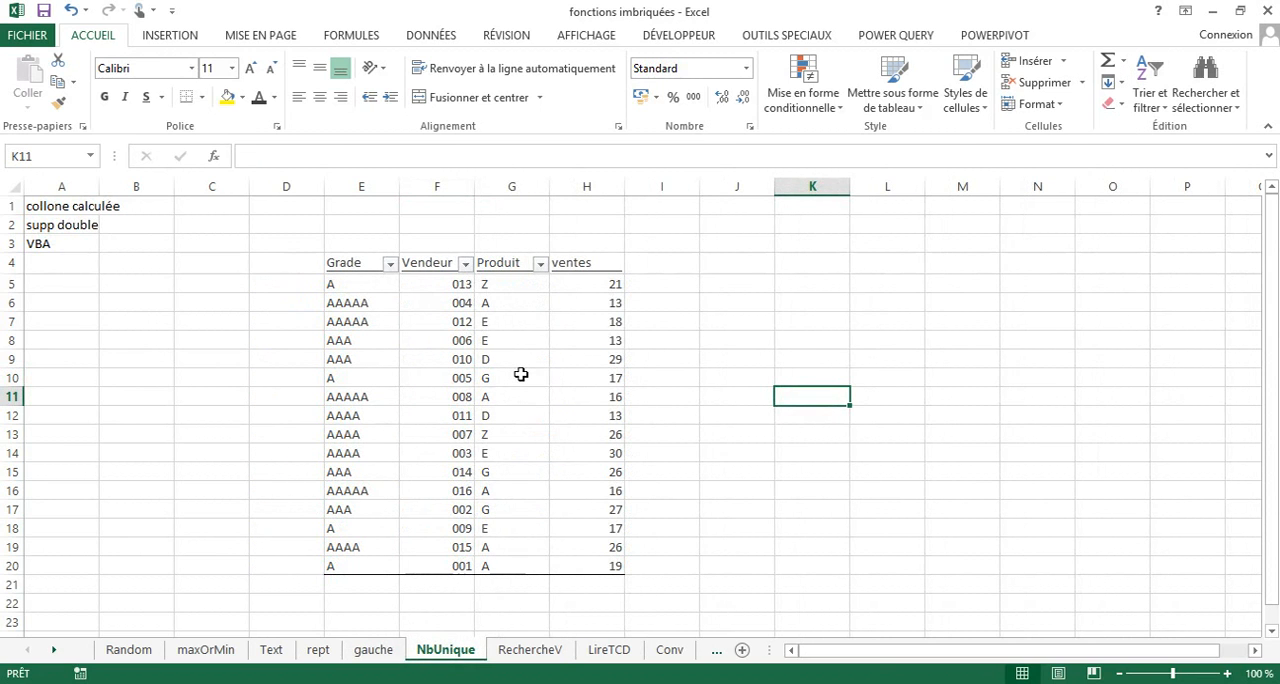
left_click(437, 287)
left_click(448, 416)
left_click(456, 492)
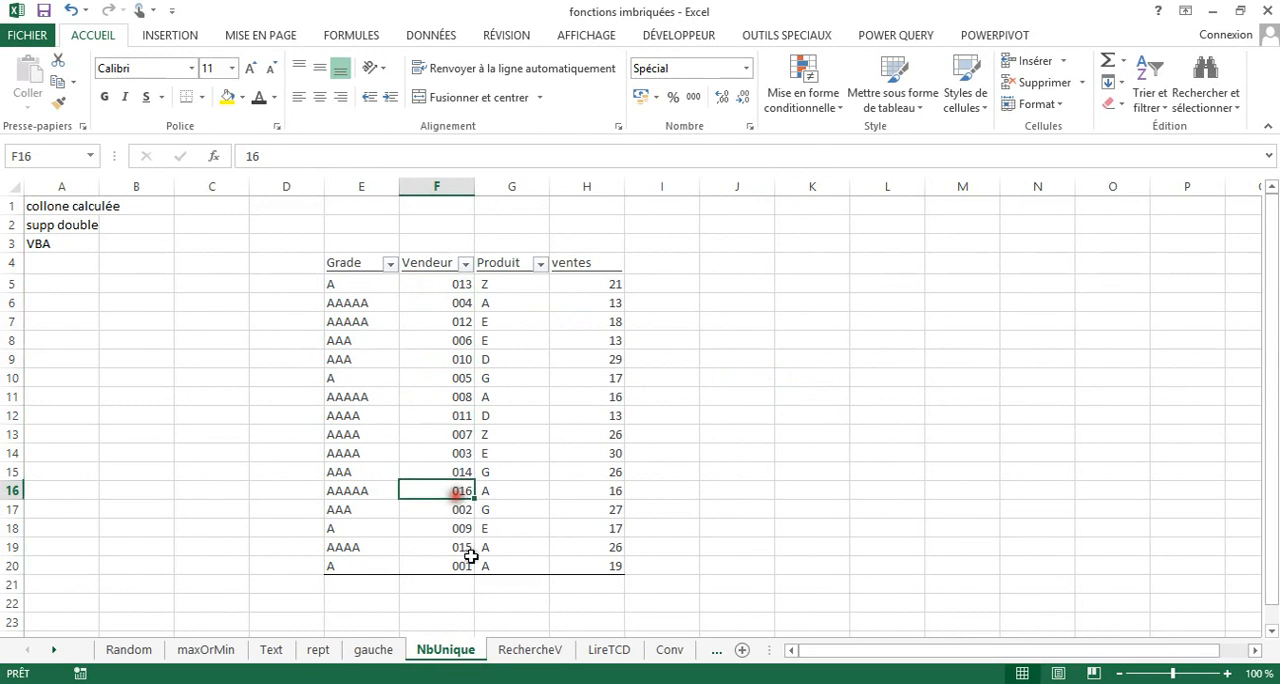
left_click(340, 342)
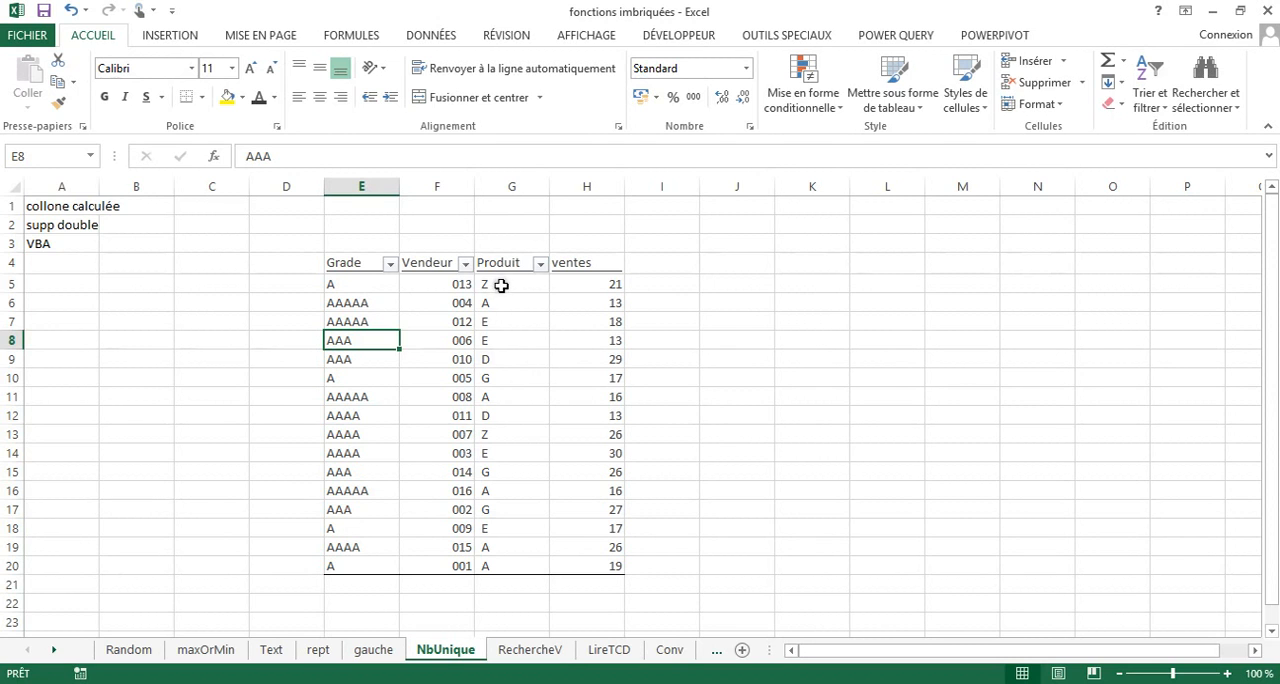
Copy the Produit entries in G5:G20 and paste them as values starting at L3.
left_click_drag(501, 285, 501, 558)
right_click(503, 372)
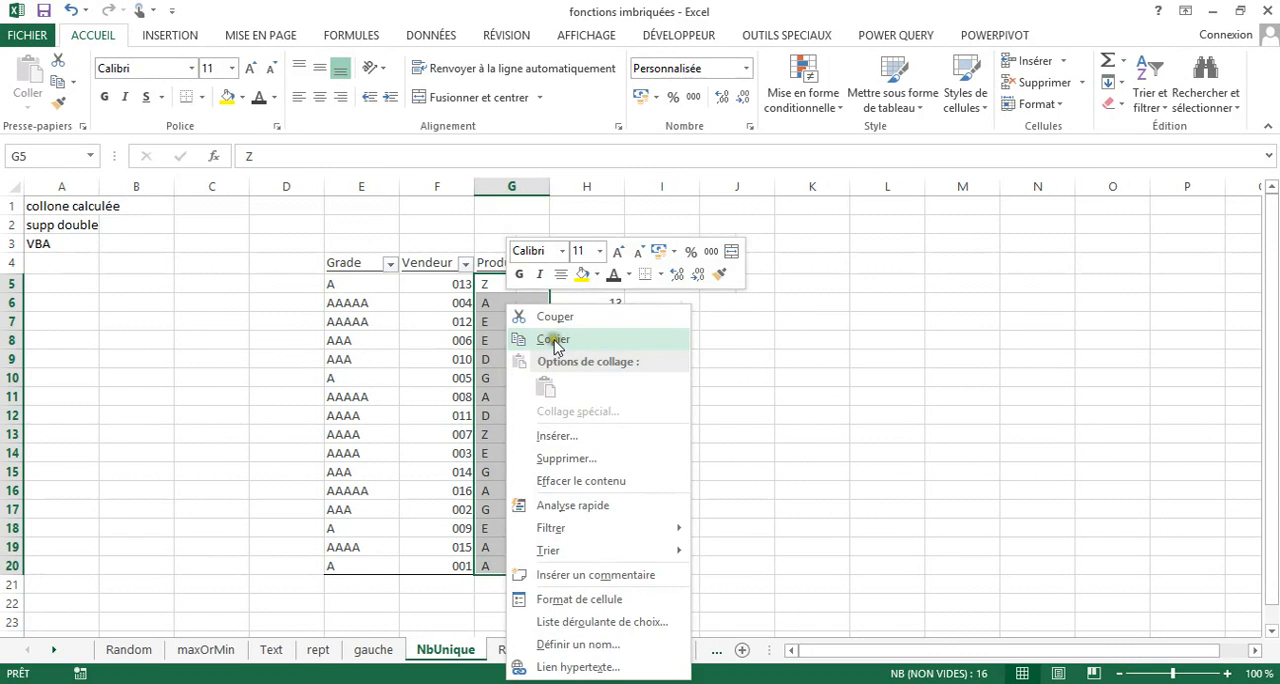
left_click(553, 340)
right_click(887, 243)
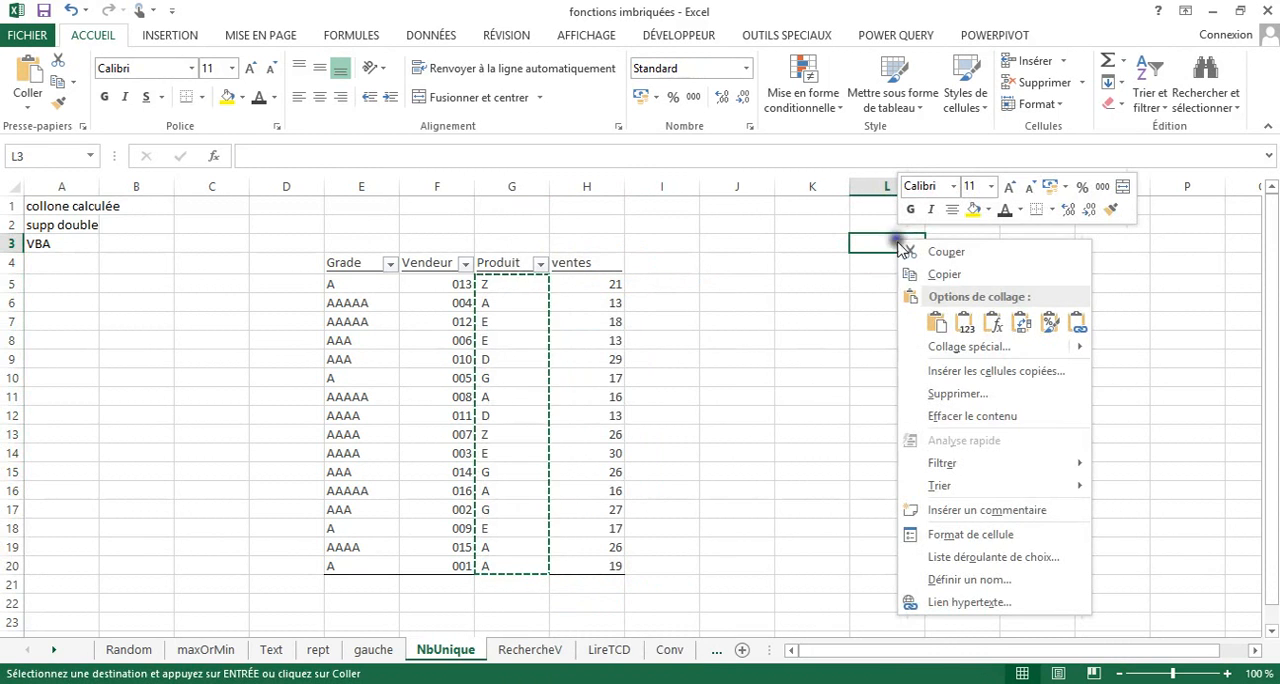
left_click(946, 296)
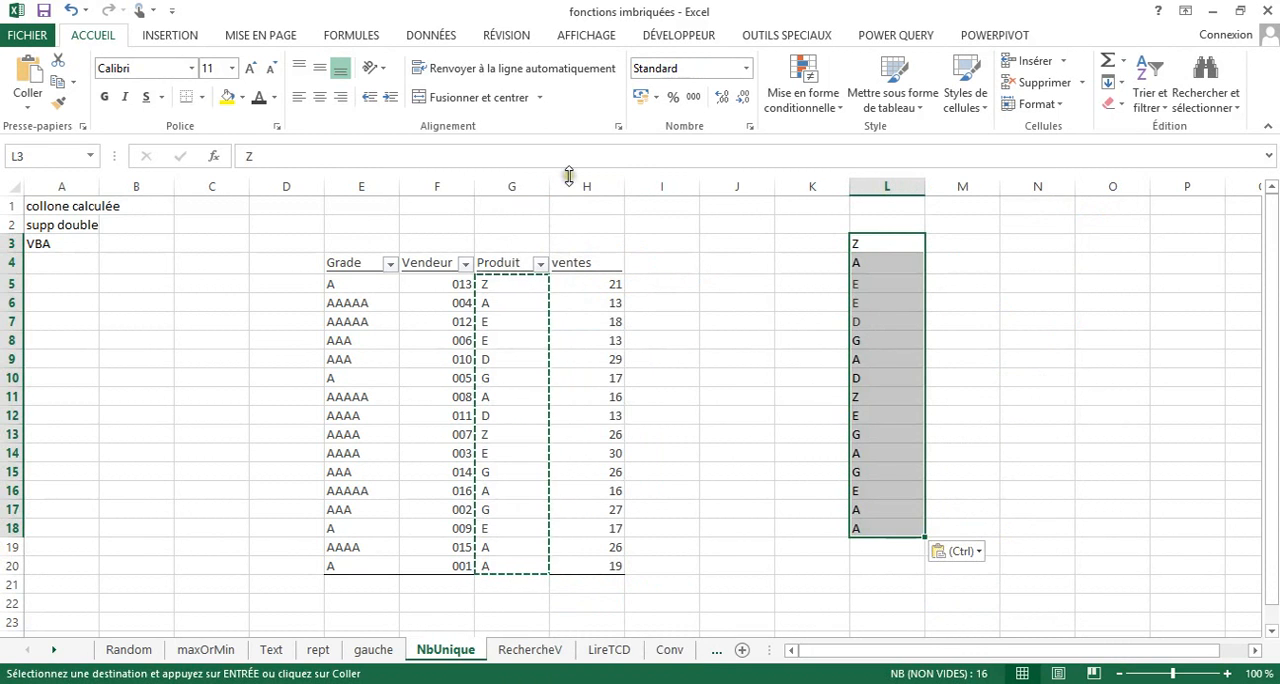
Remove the duplicates from the pasted product list in L3:L18.
left_click(427, 42)
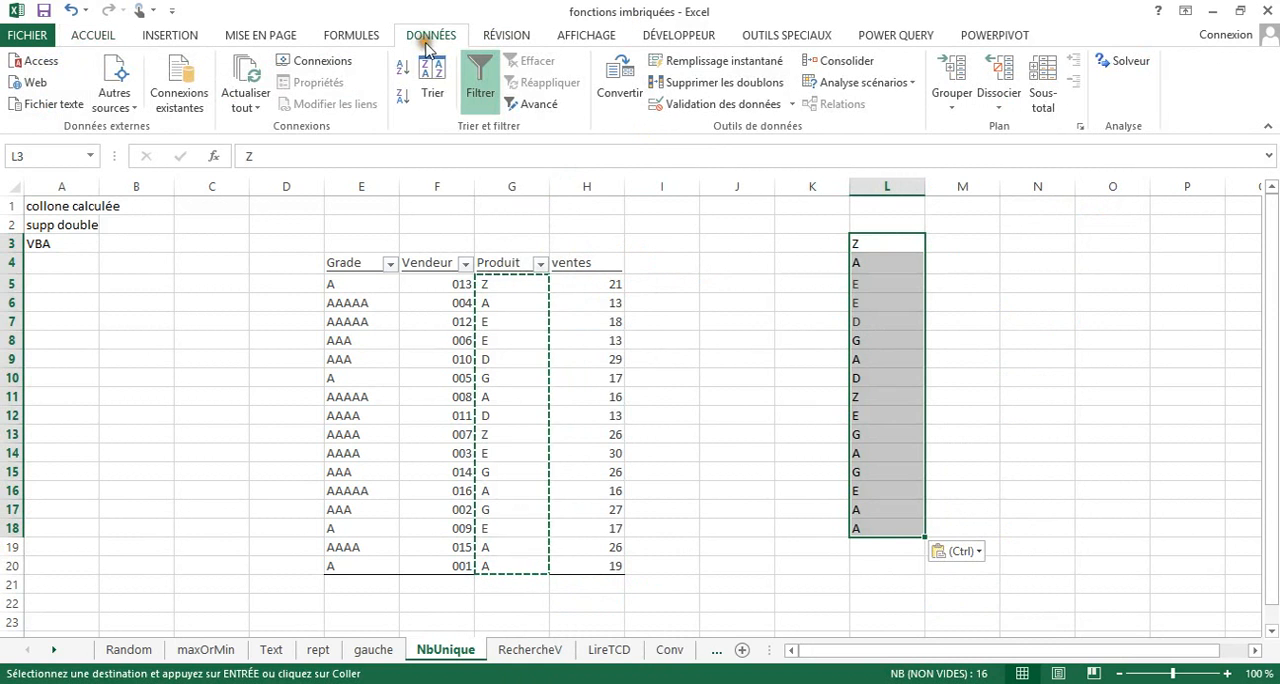
left_click(714, 86)
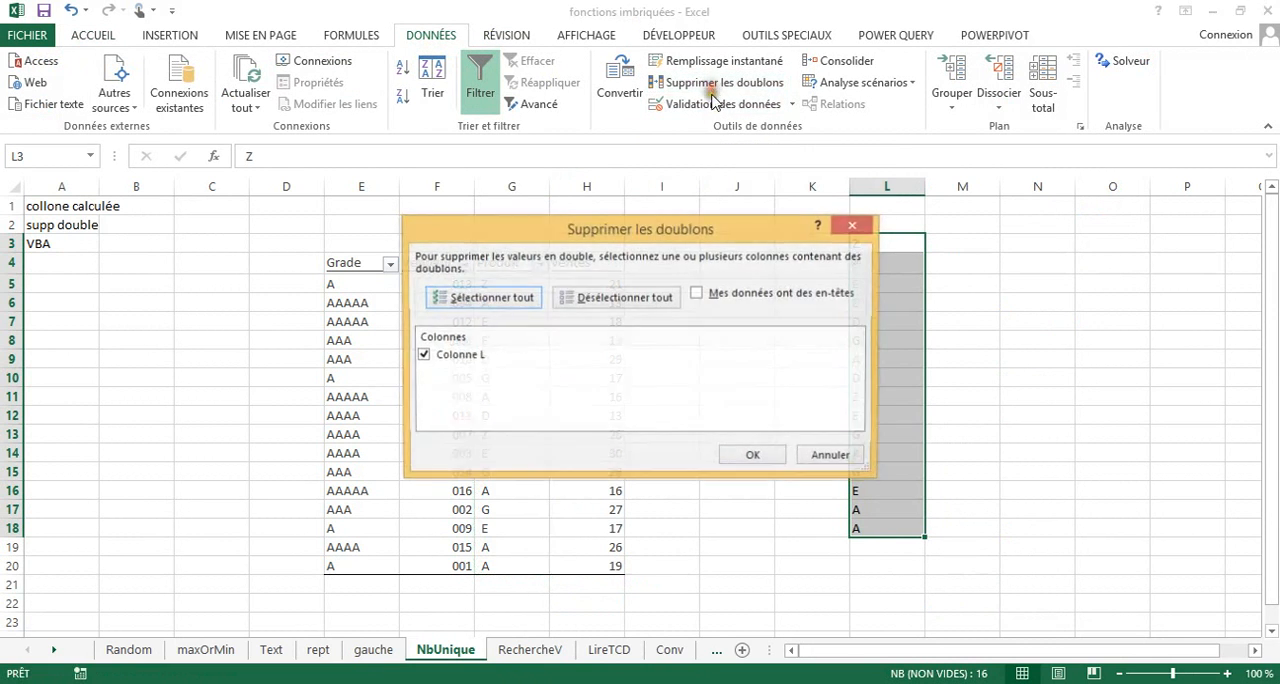
left_click(740, 457)
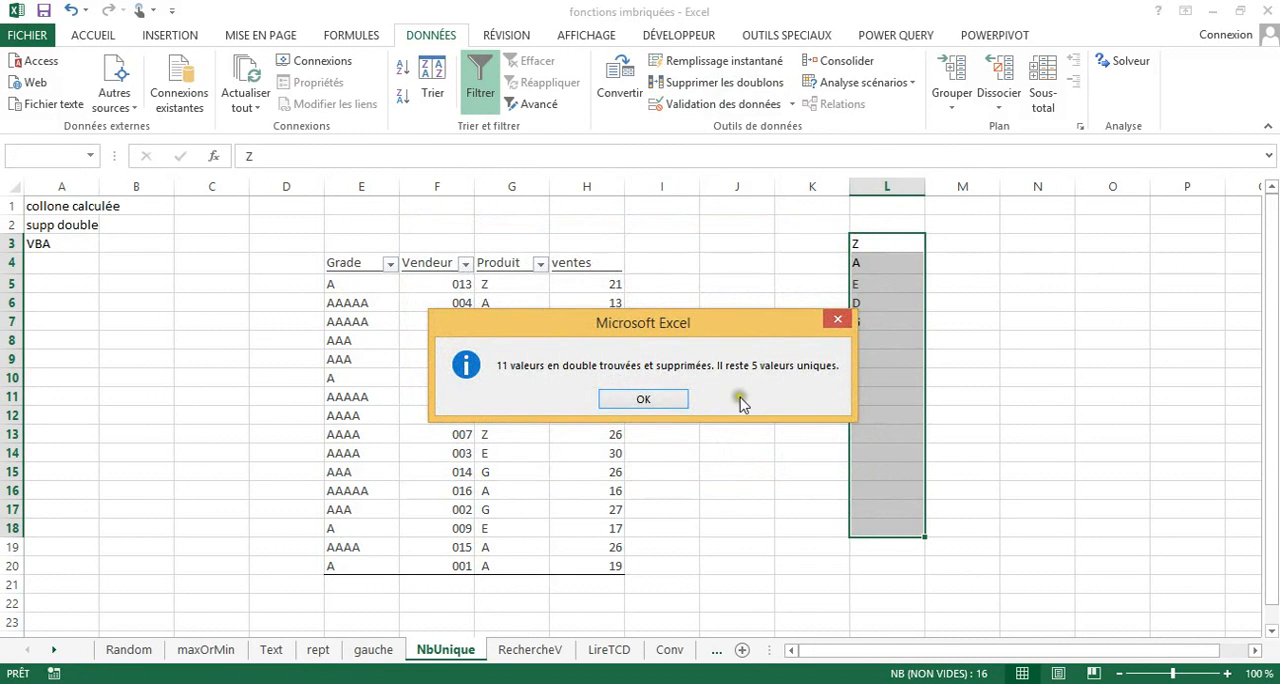
left_click(660, 399)
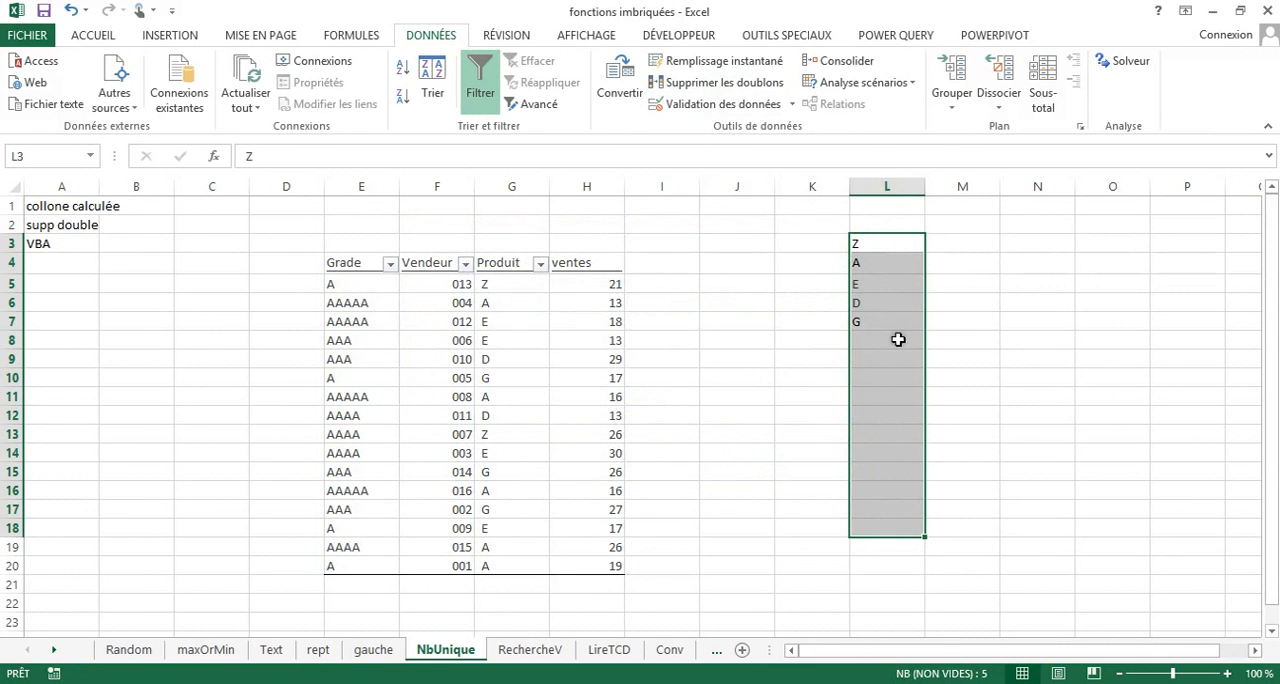
Clear the unique product list from L3:L7.
left_click_drag(880, 252, 883, 318)
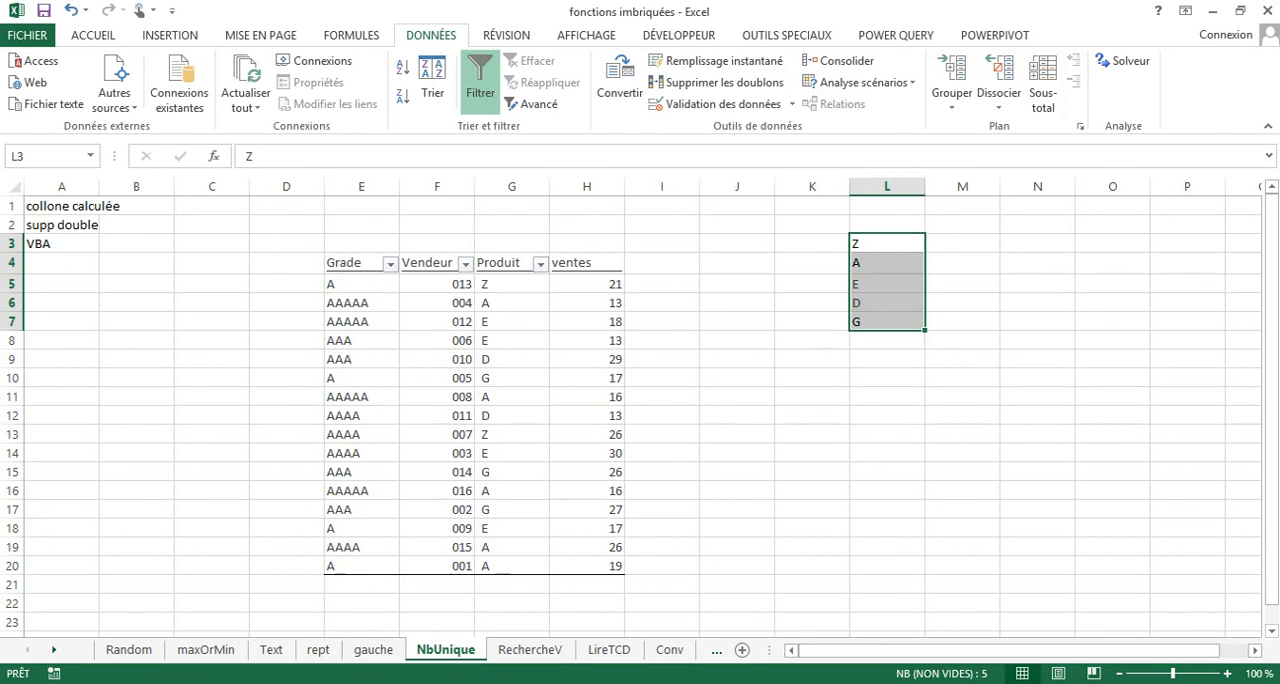
mouse_move(541, 683)
key("Delete")
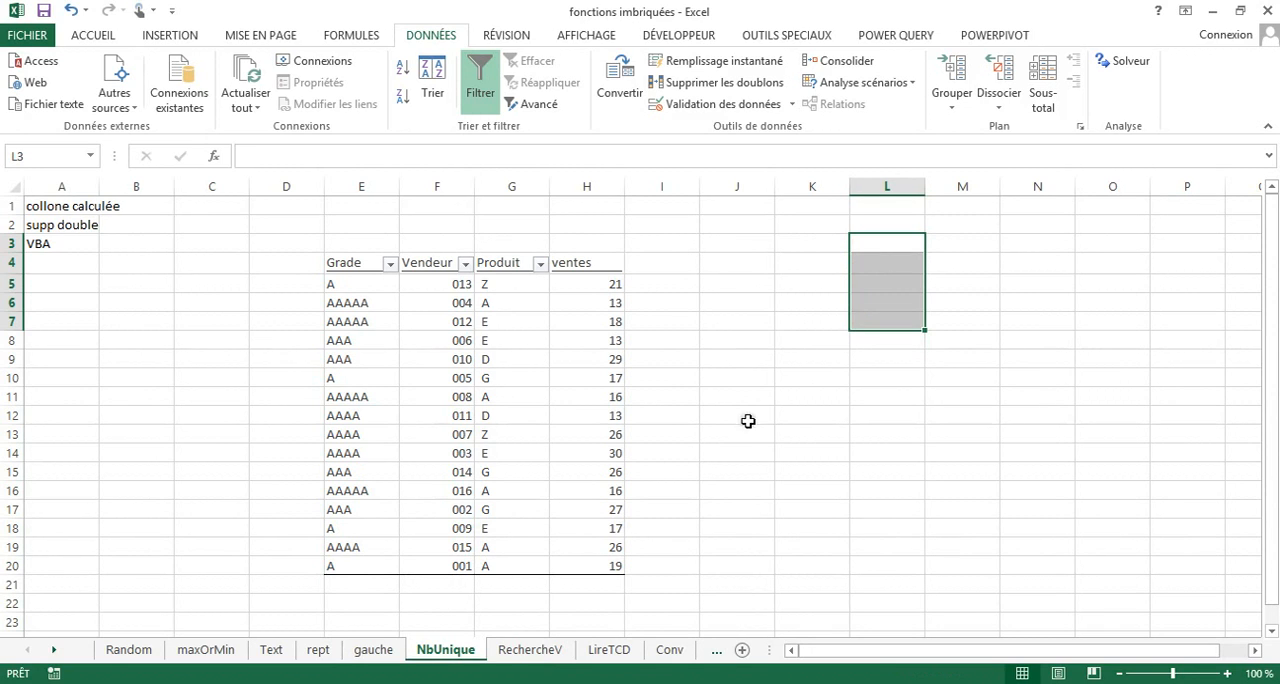
Sort the table by Produit from A to Z and add the column heading double in I4.
left_click(541, 266)
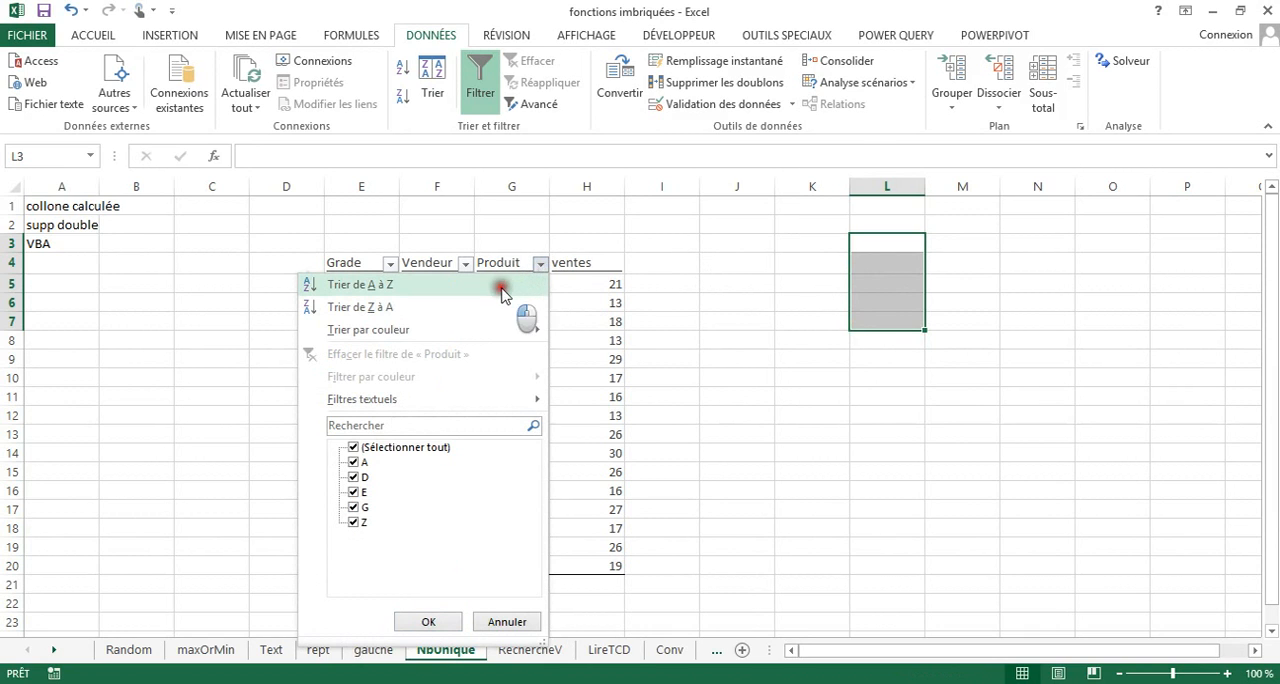
left_click(503, 290)
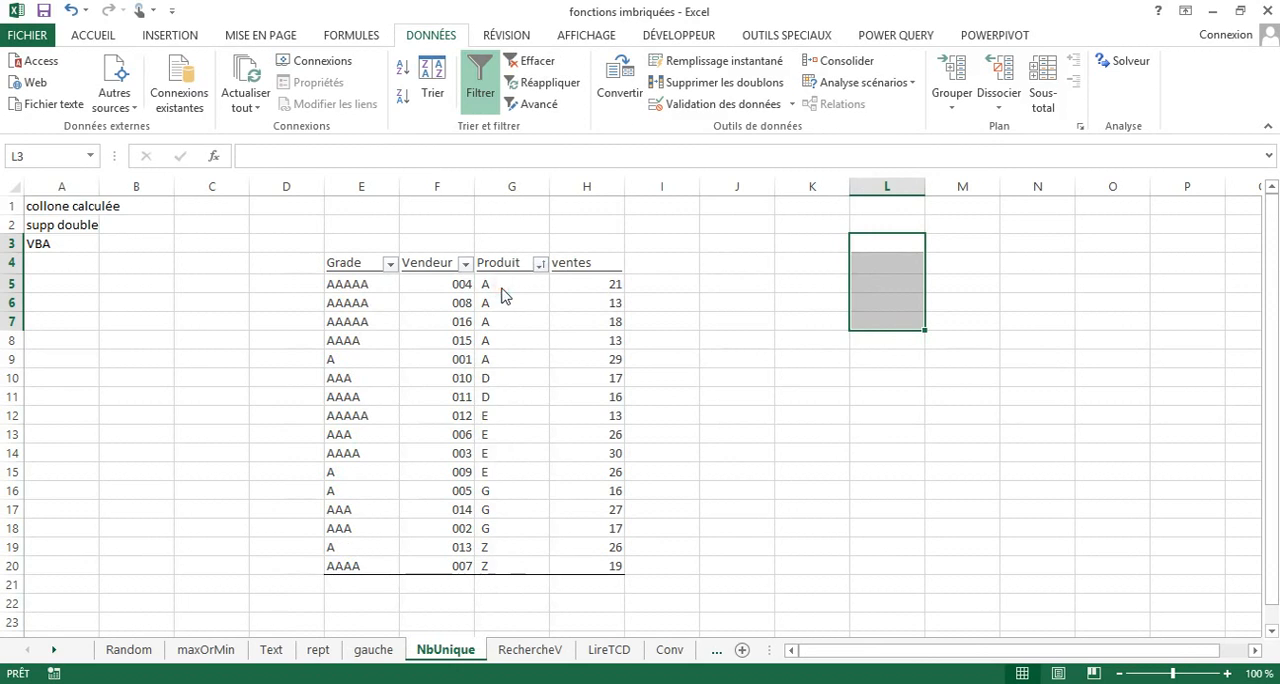
left_click(661, 265)
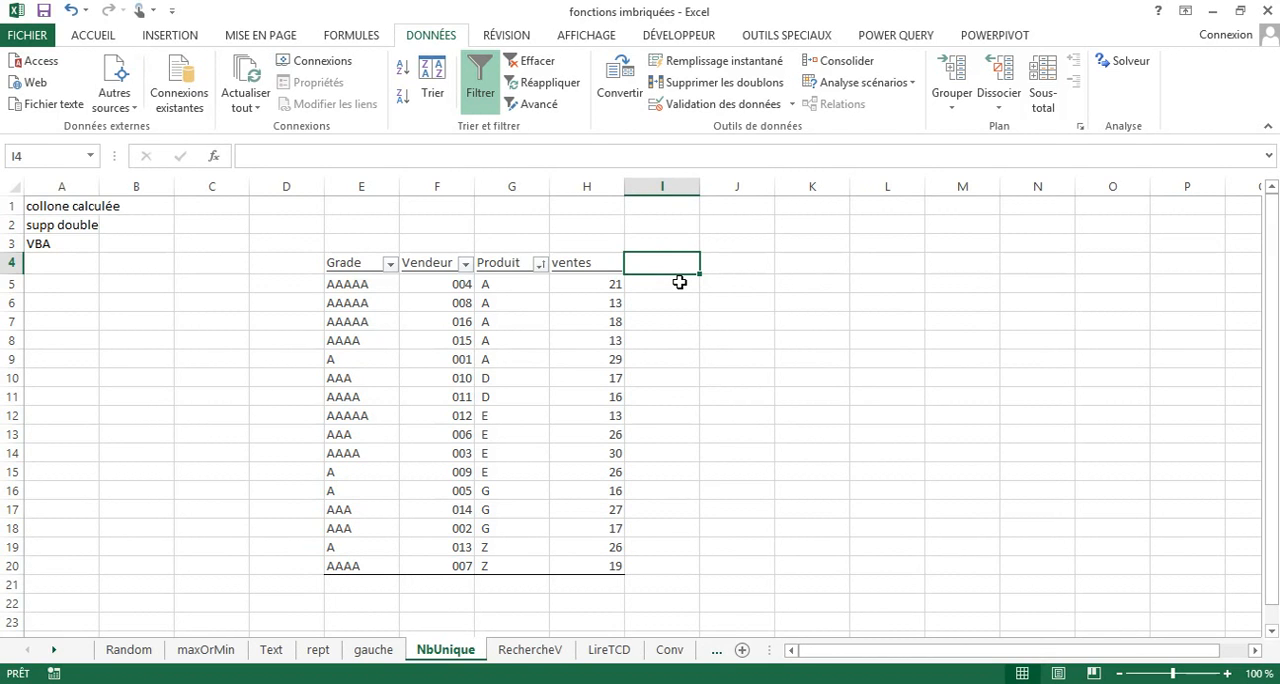
type("double")
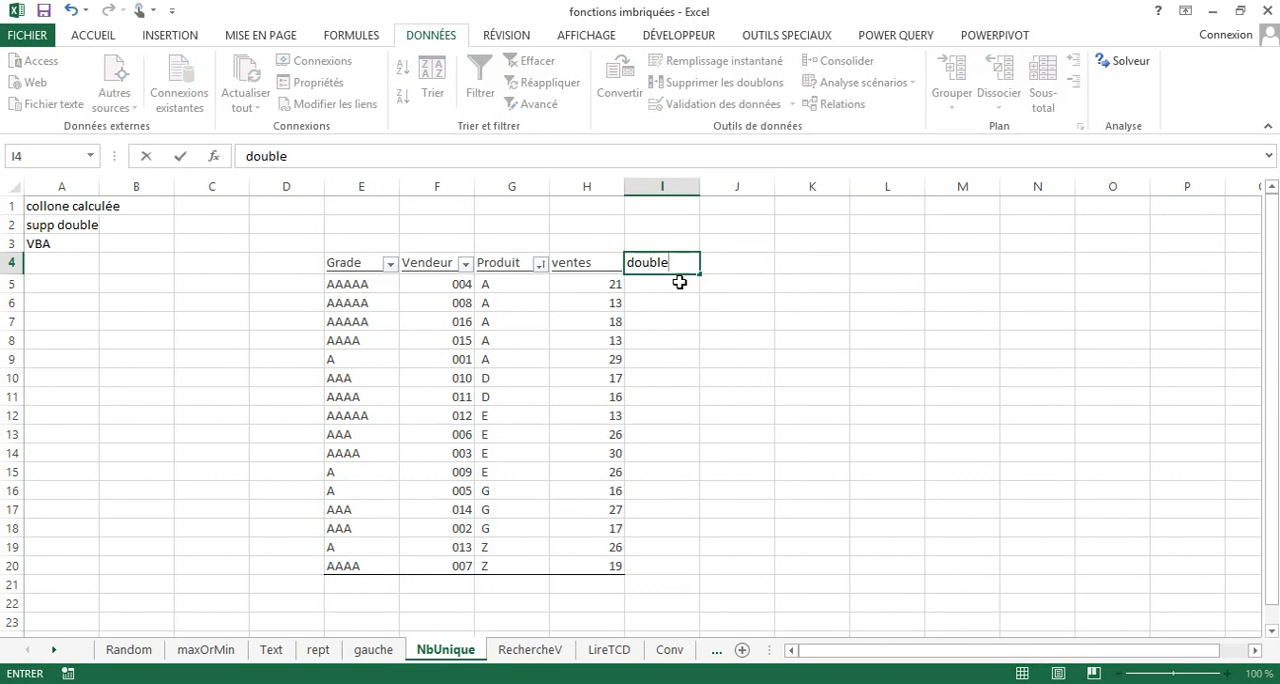
key("Return")
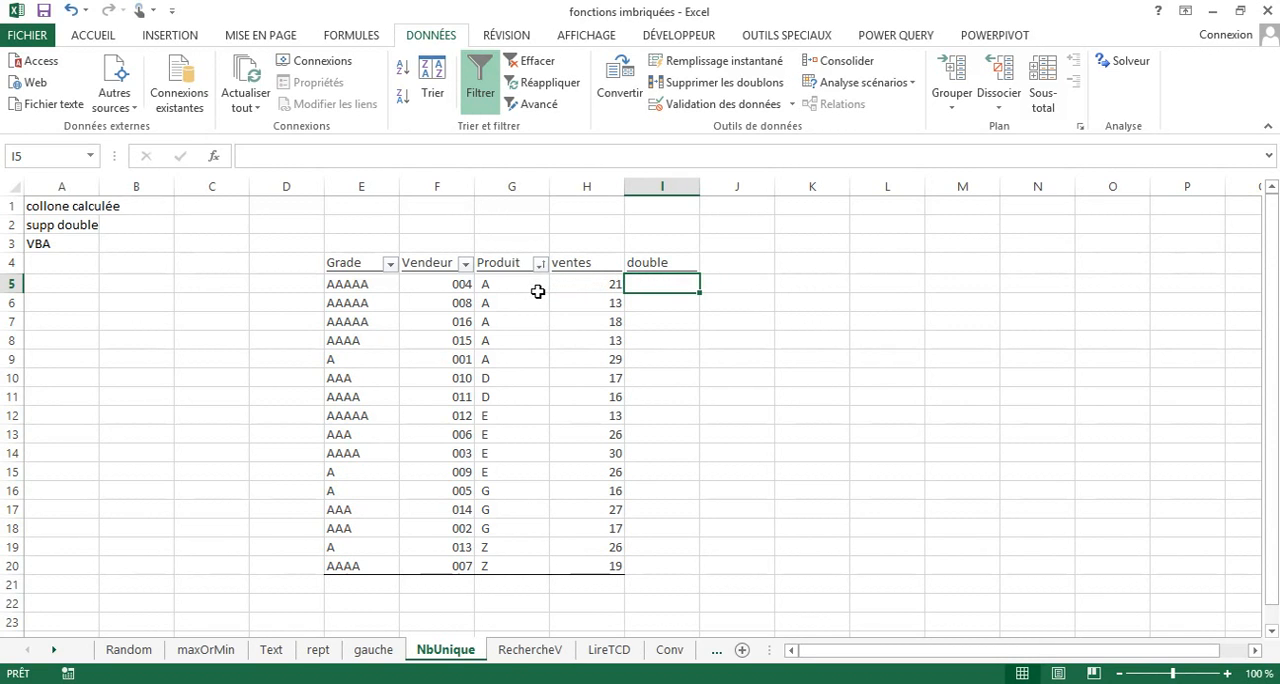
Enter the formula =SI(G5=G6;0;1) in I5 to compare each product with the one below it.
left_click_drag(512, 283, 517, 352)
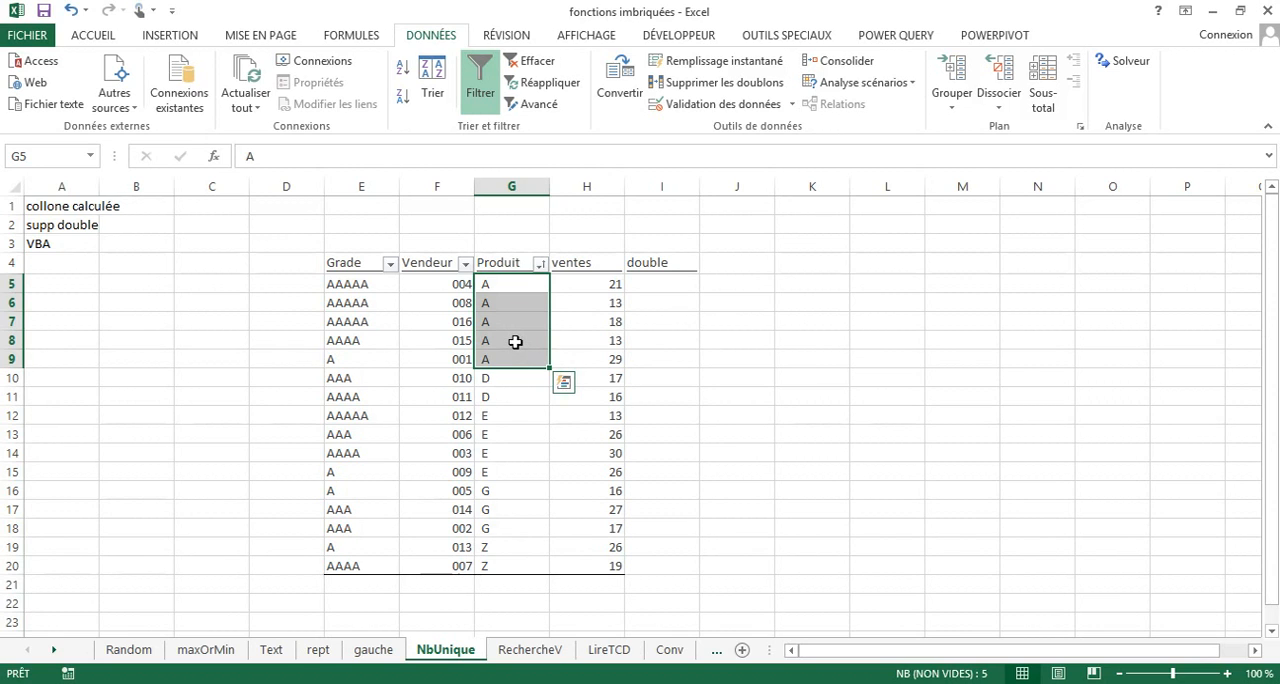
left_click(659, 286)
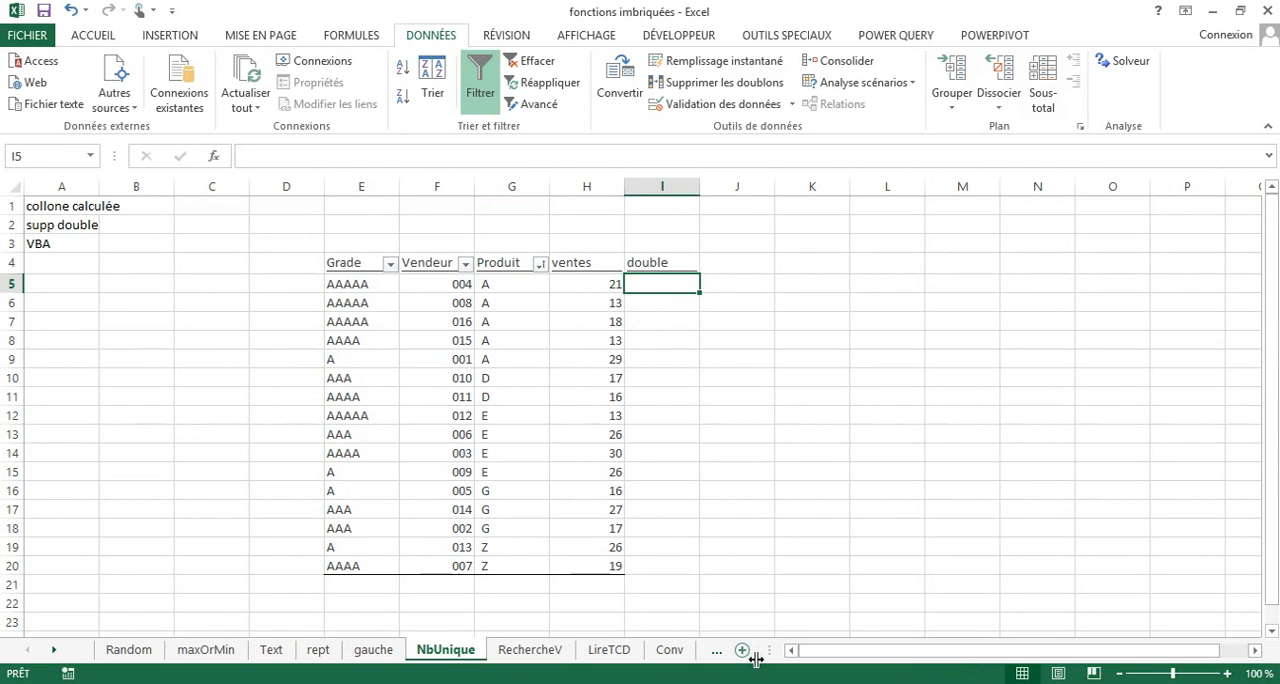
type("=si")
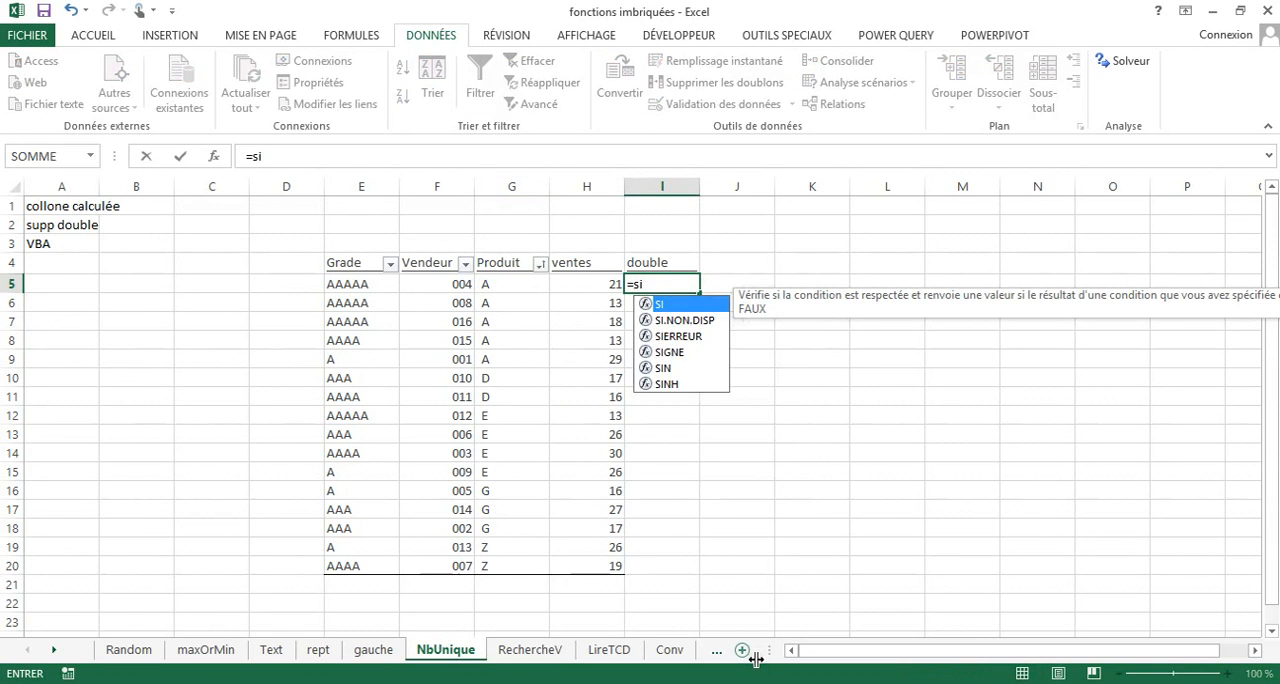
left_click(684, 306)
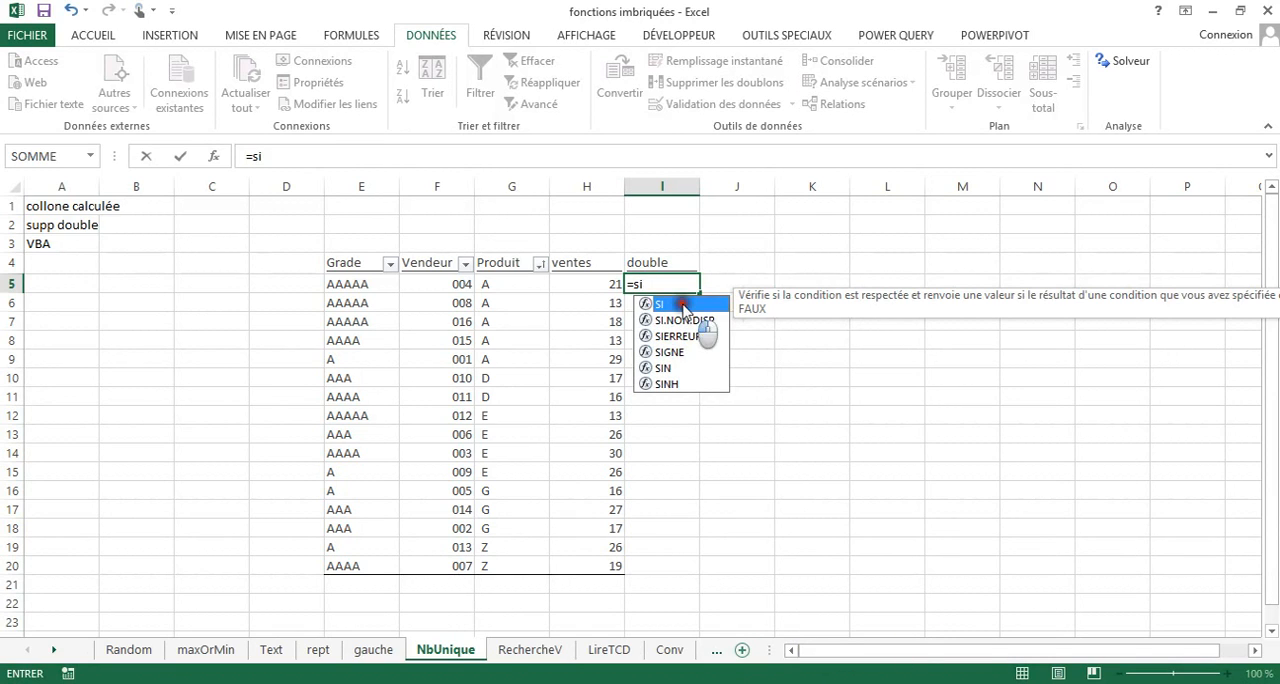
left_click(684, 306)
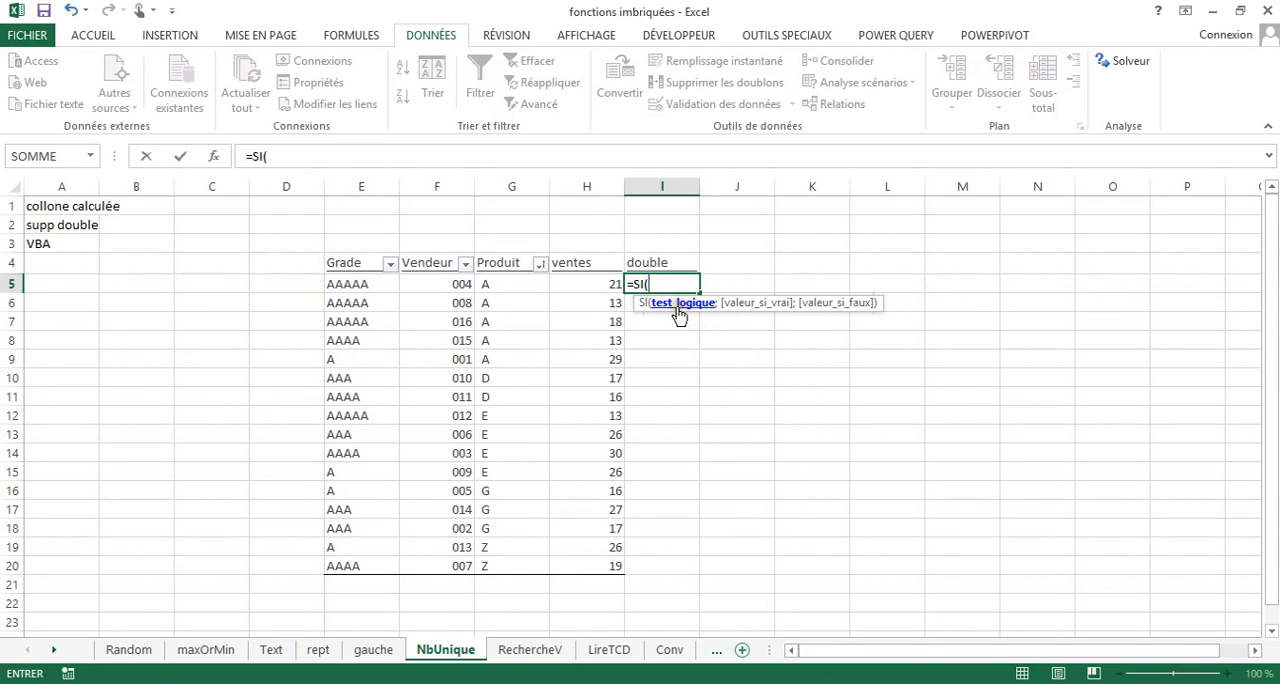
left_click(498, 283)
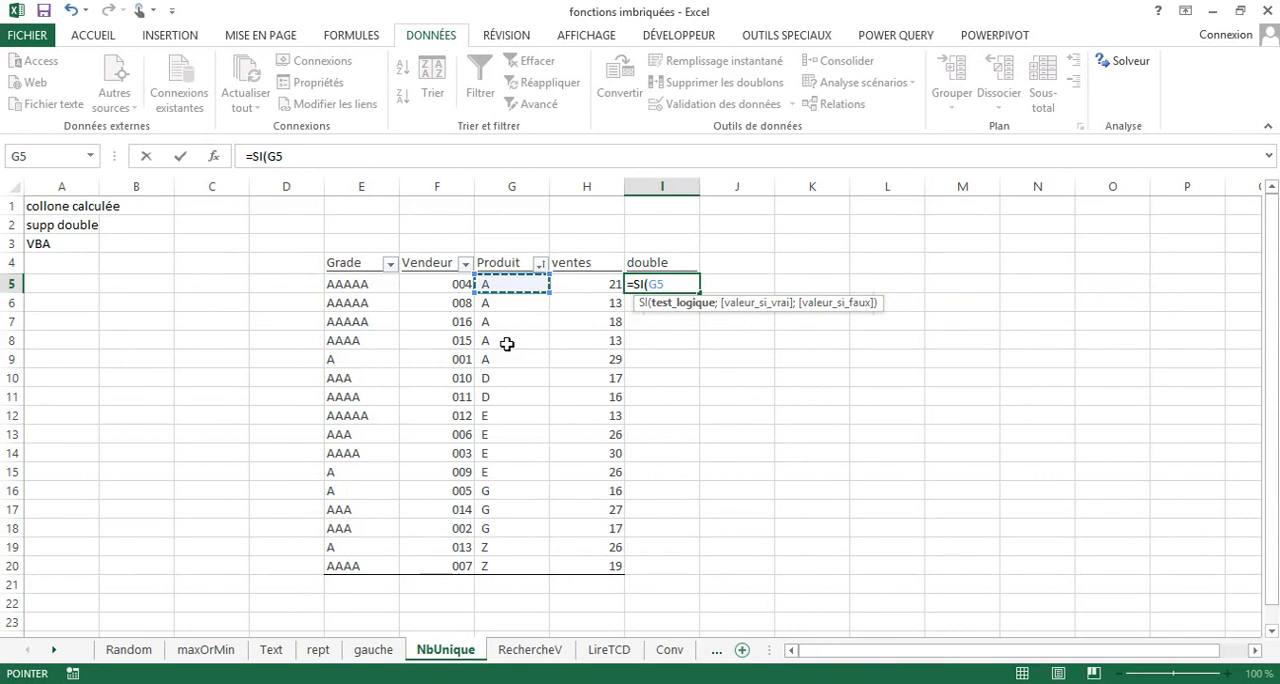
type("=")
left_click(497, 305)
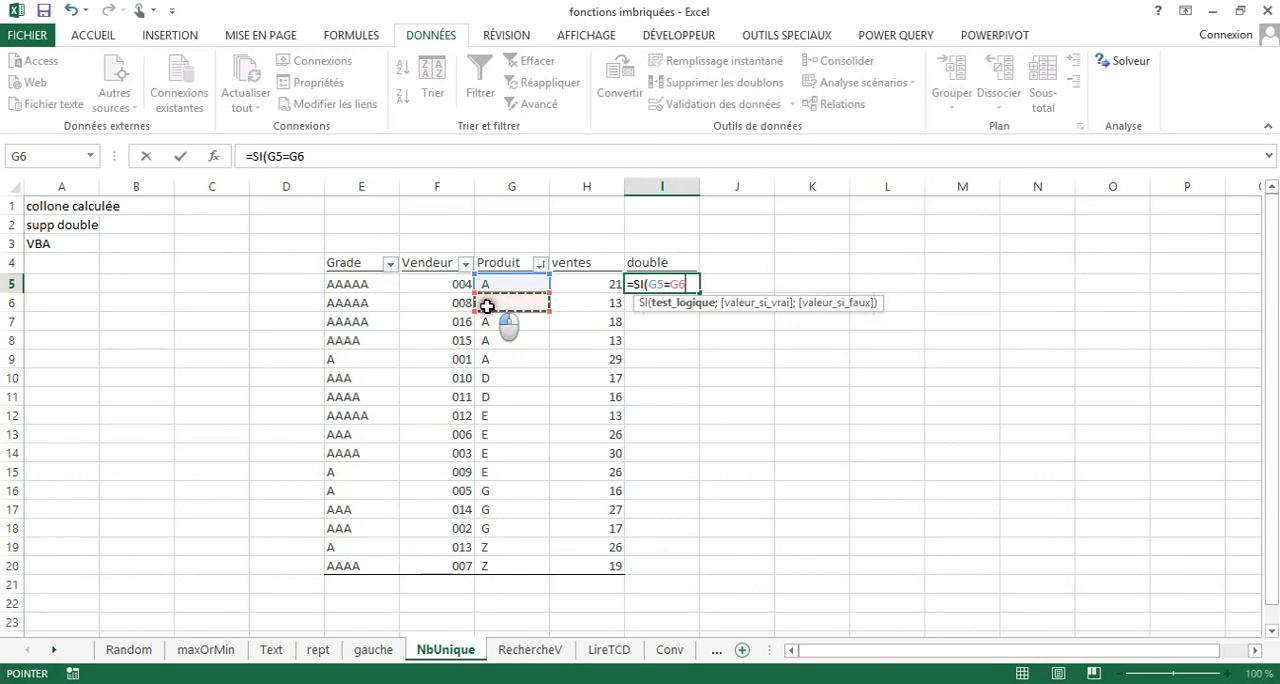
type(";")
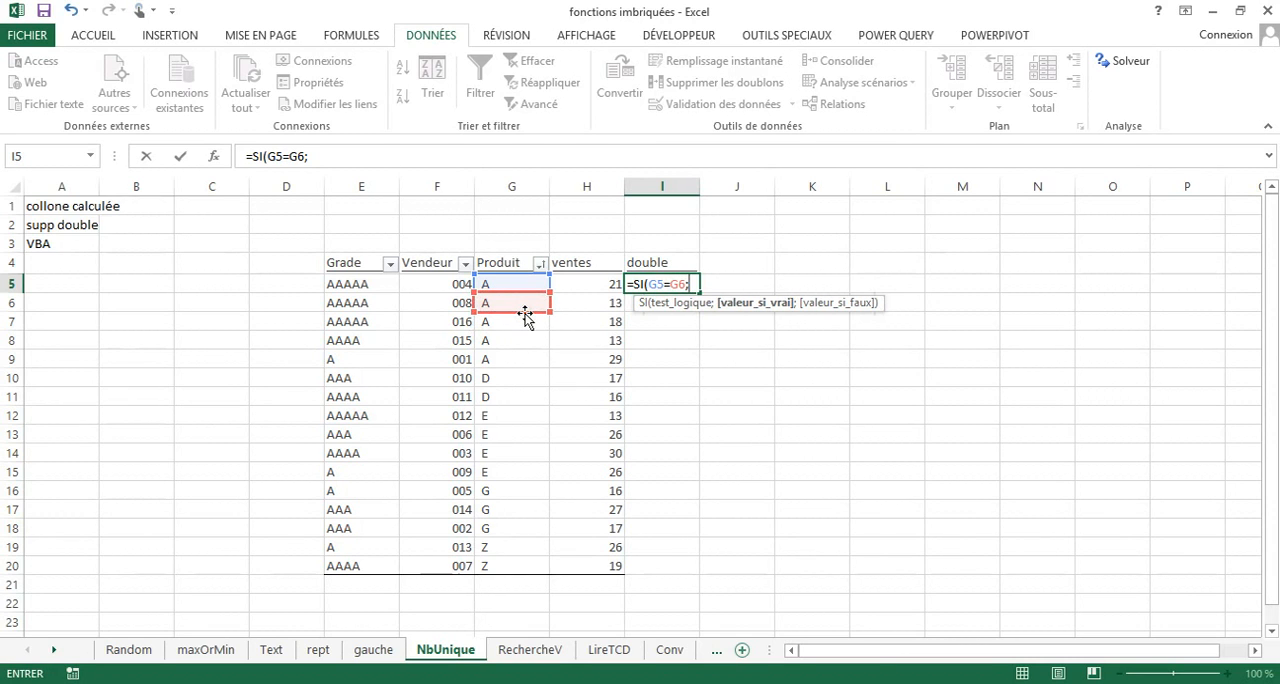
type("0;")
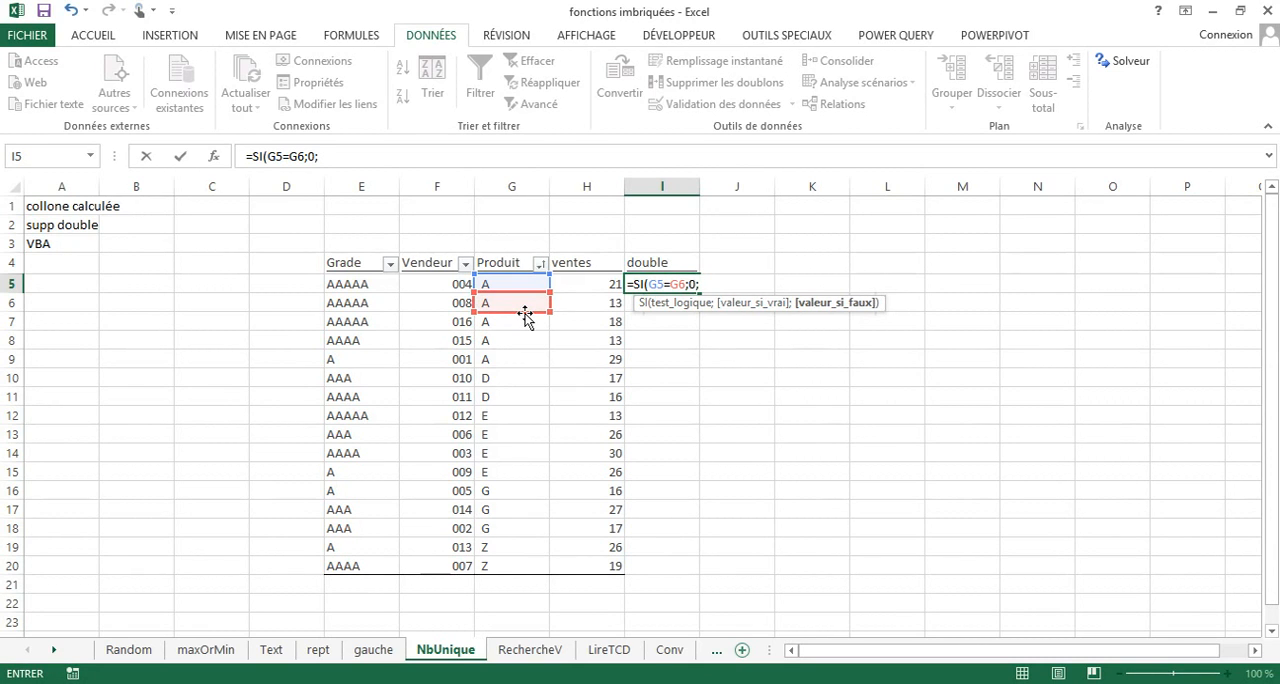
type("1)")
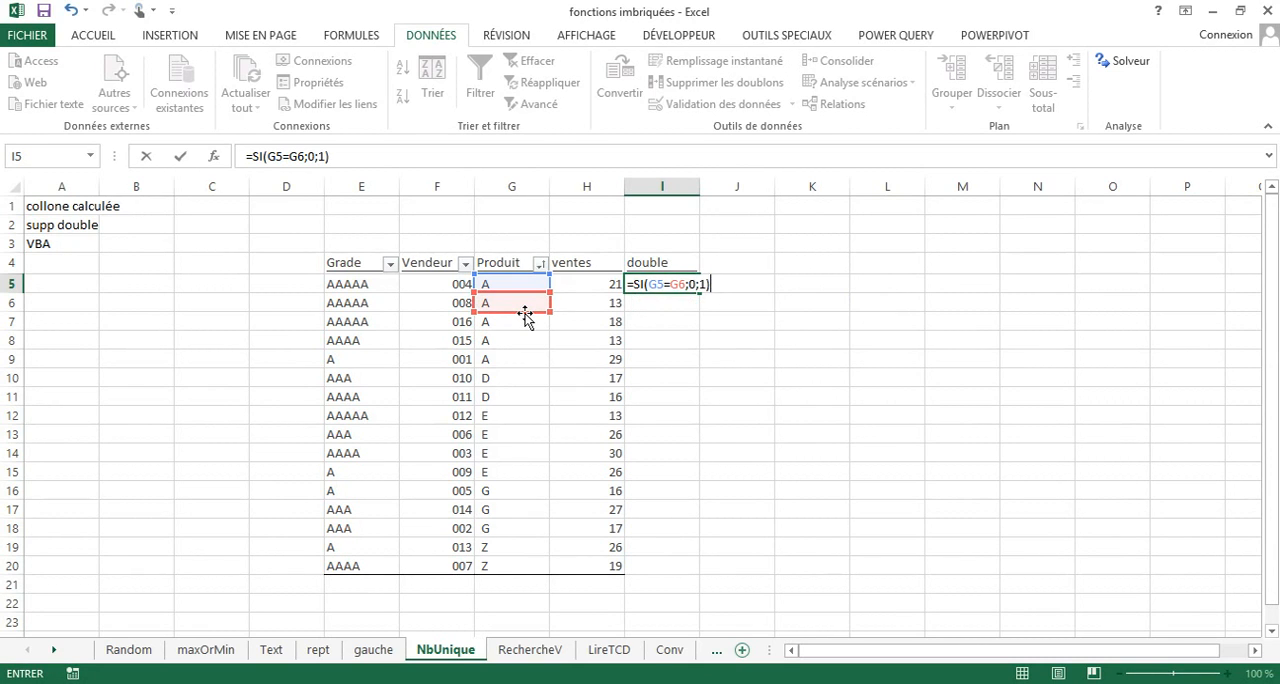
key("Return")
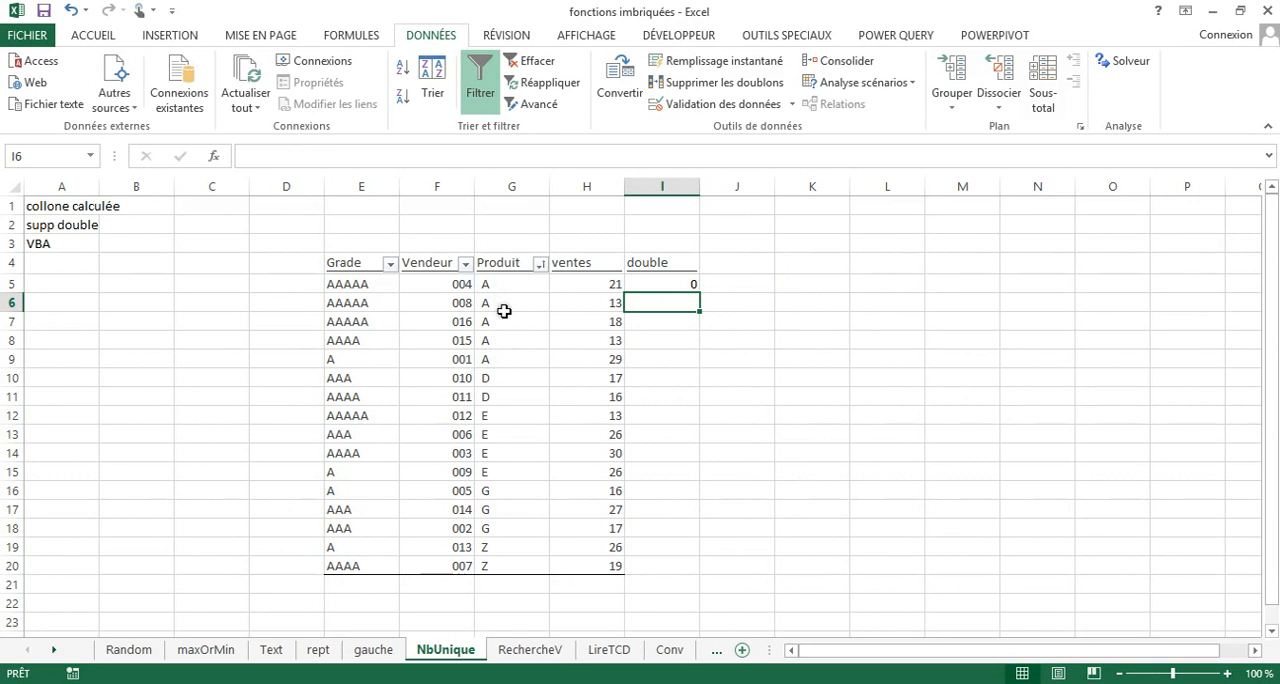
Fill the I5 formula down to I20 and check the last row of product groups A, D and E.
left_click(666, 285)
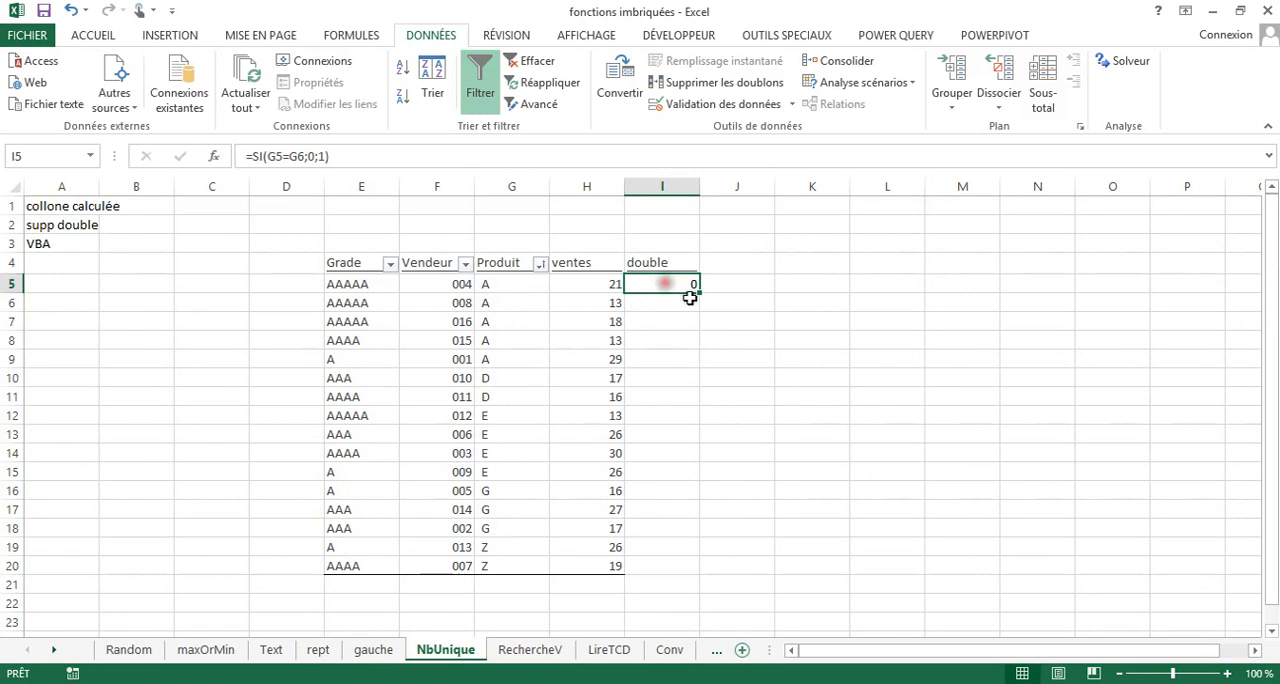
left_click_drag(699, 297, 682, 577)
left_click(487, 361)
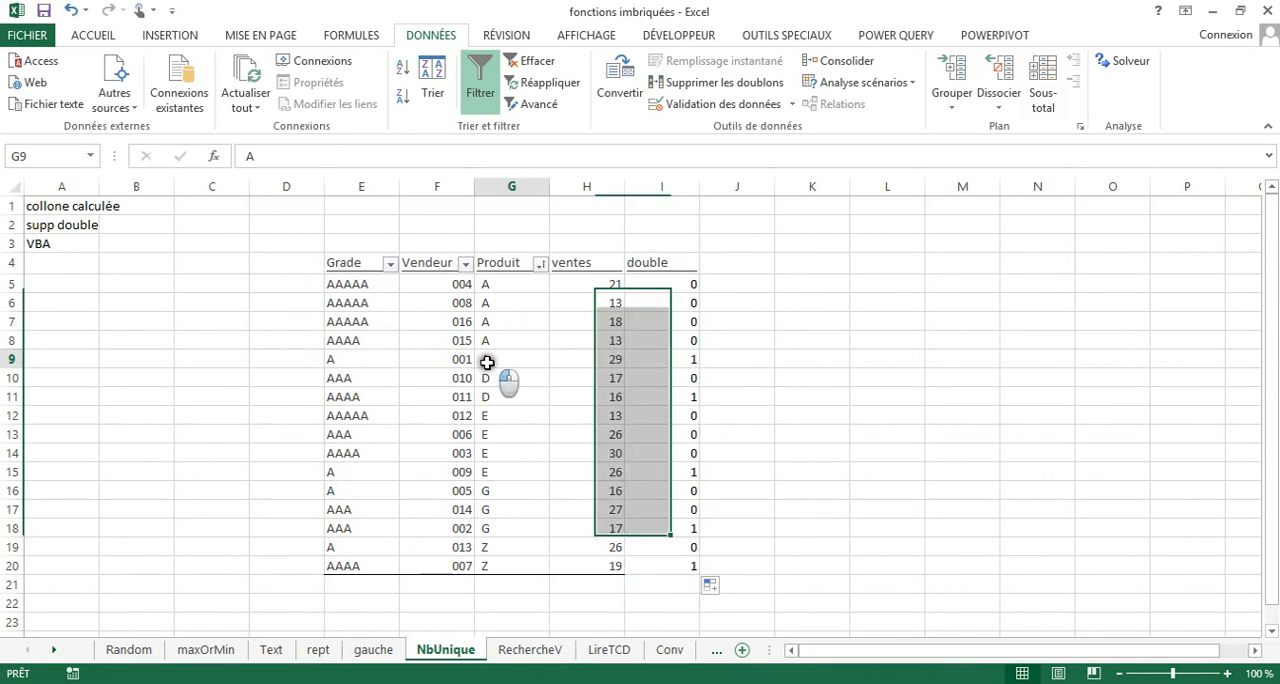
left_click(11, 359)
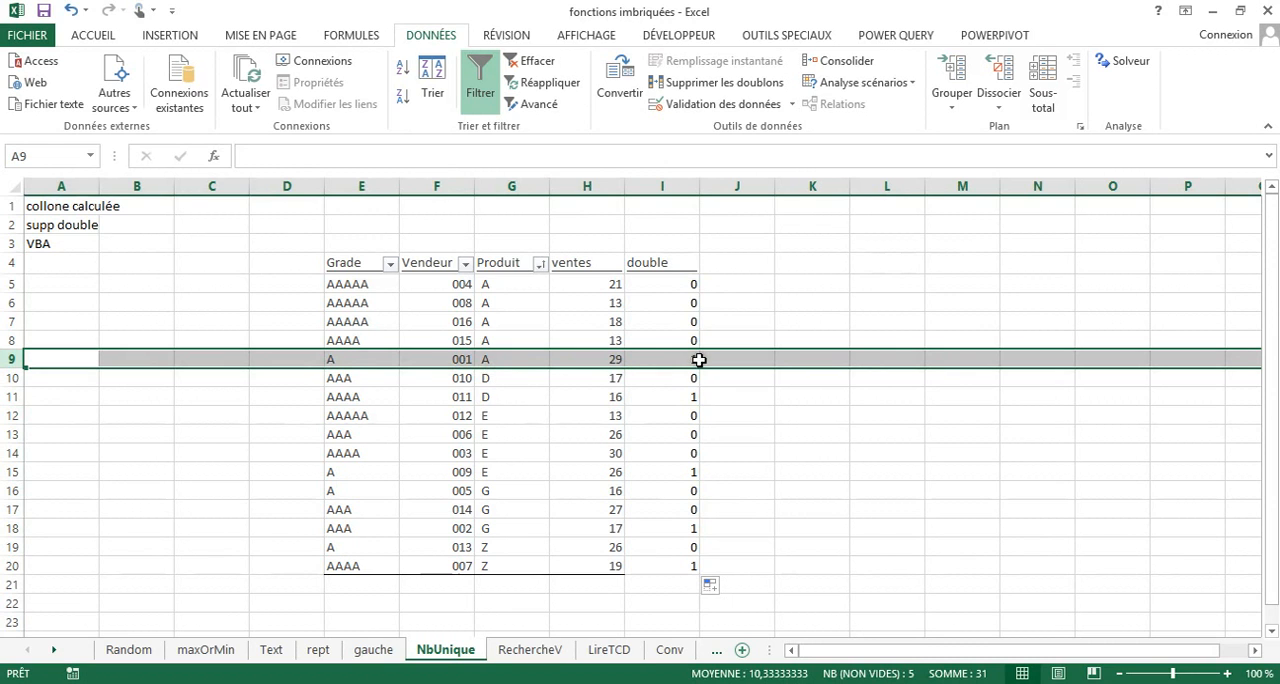
left_click(486, 383)
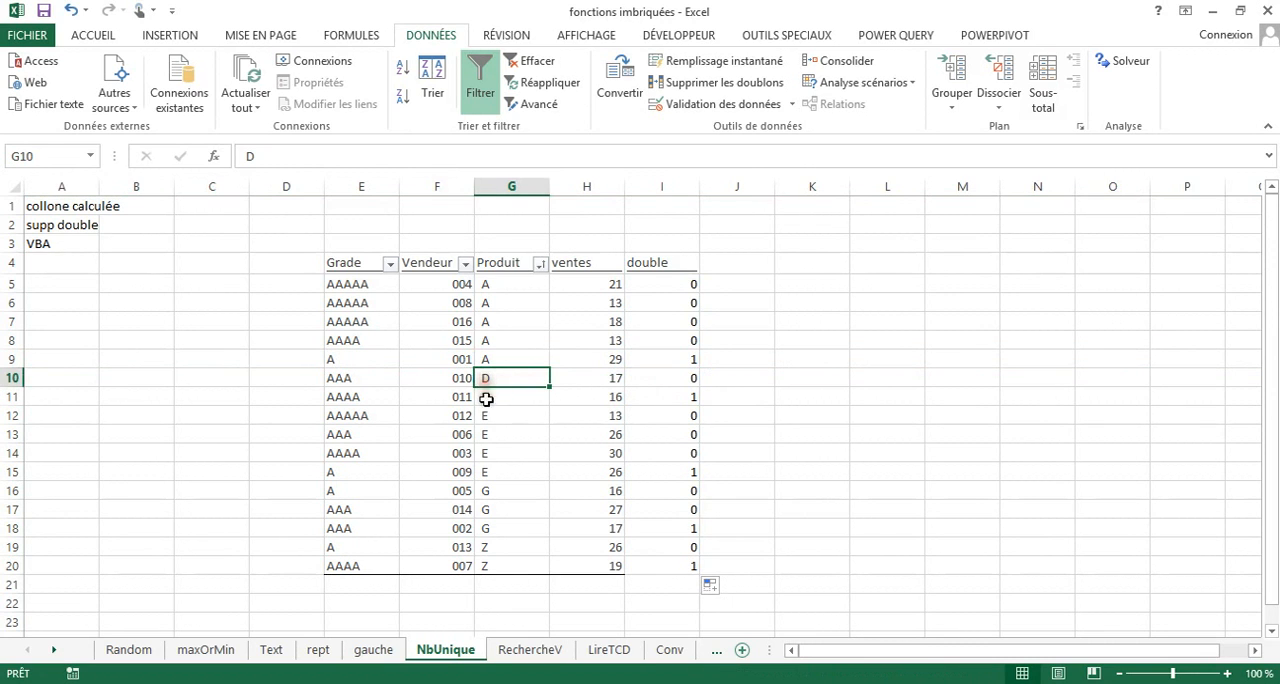
left_click(12, 396)
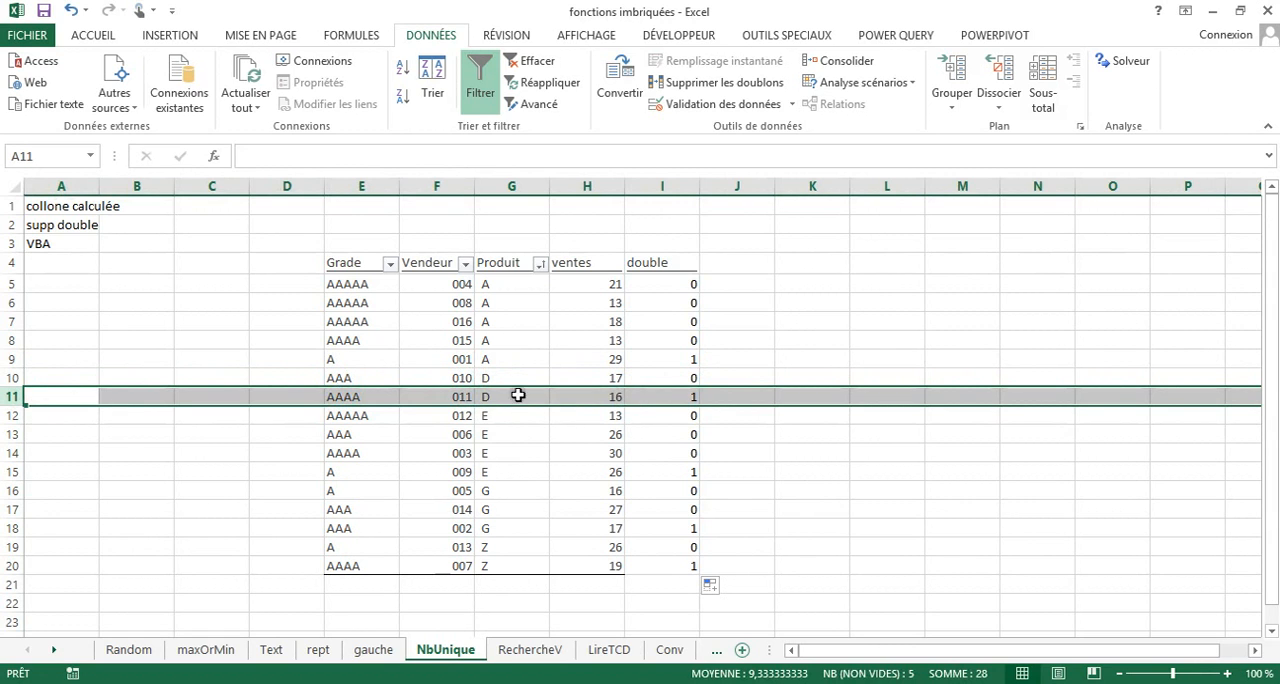
left_click(12, 472)
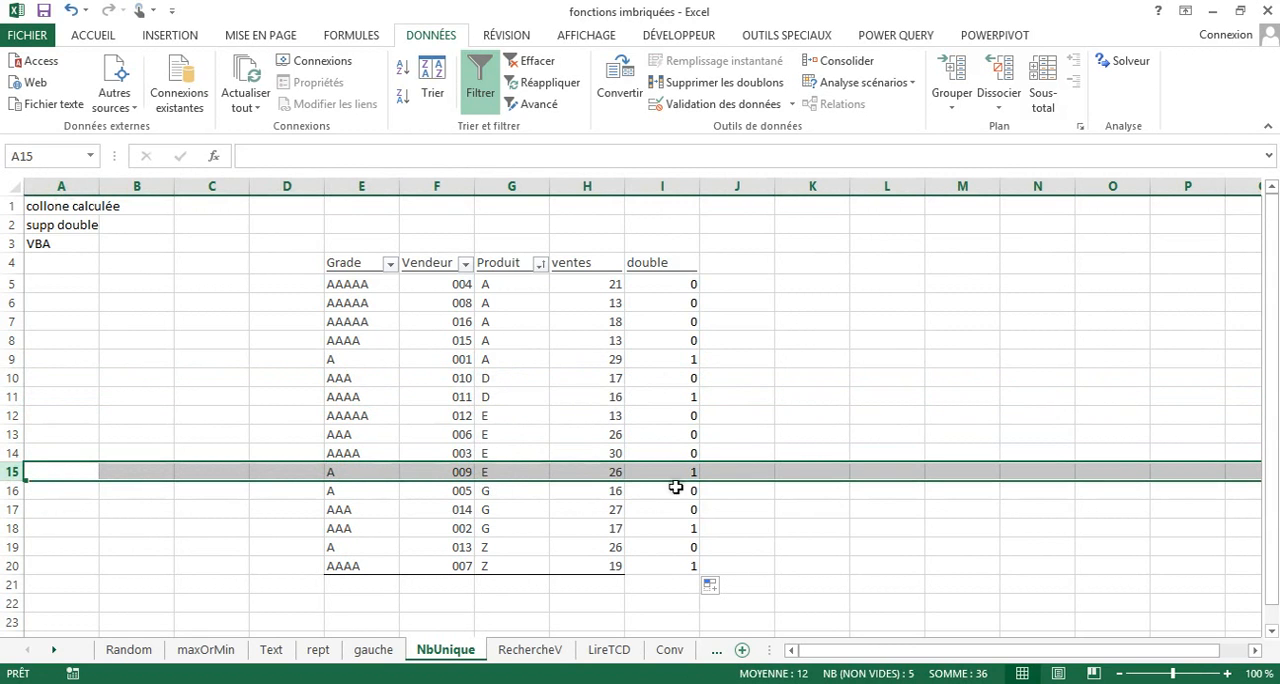
Total the double column in I21 with a SOMME formula over I5:I20.
left_click(658, 584)
type("so")
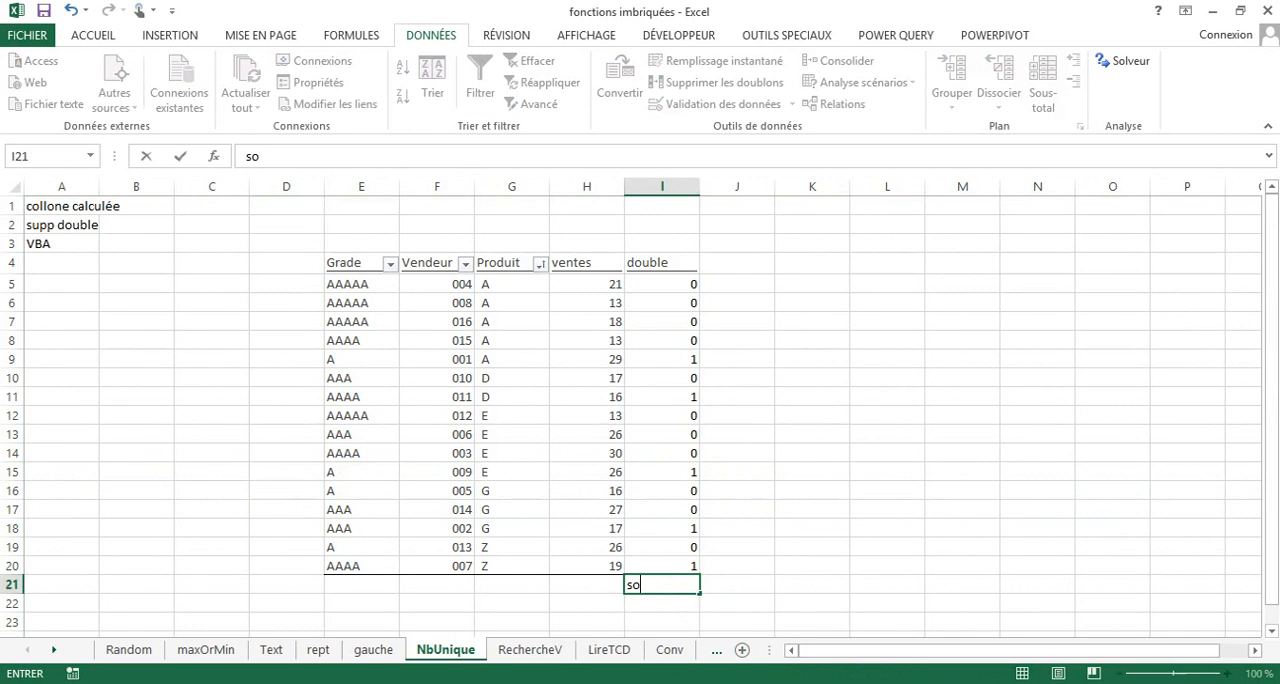
key("BackSpace")
key("BackSpace")
type("=som")
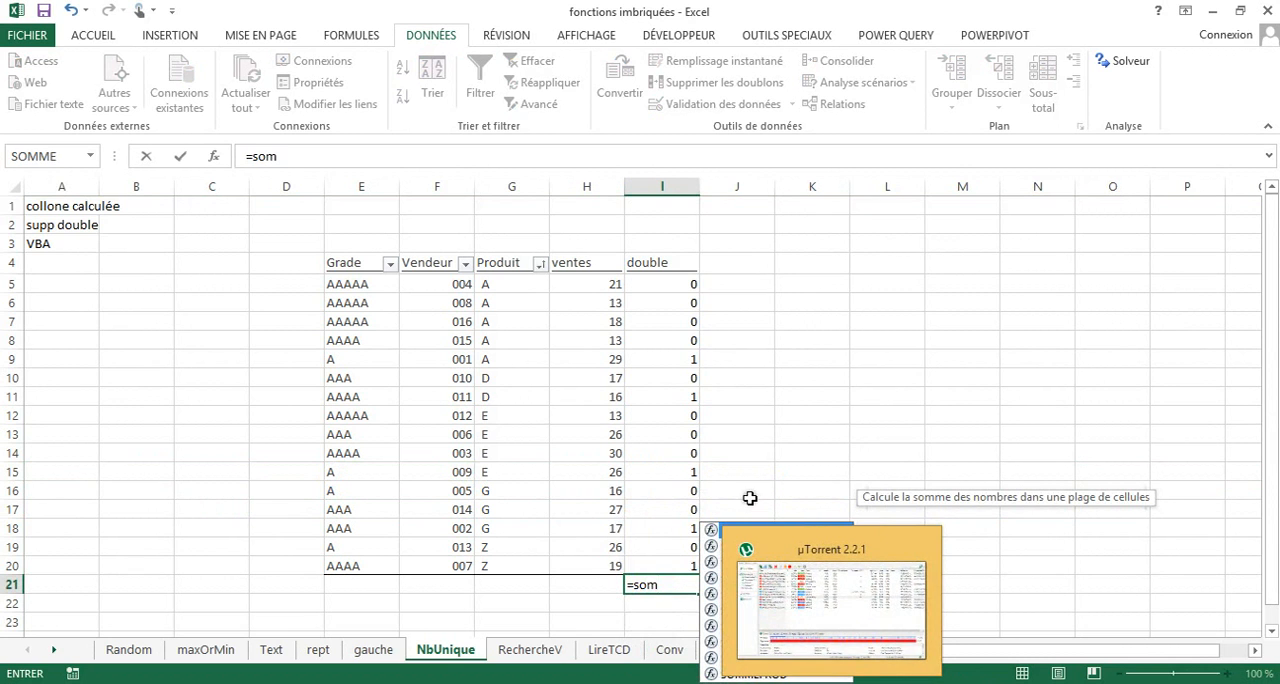
double_click(740, 530)
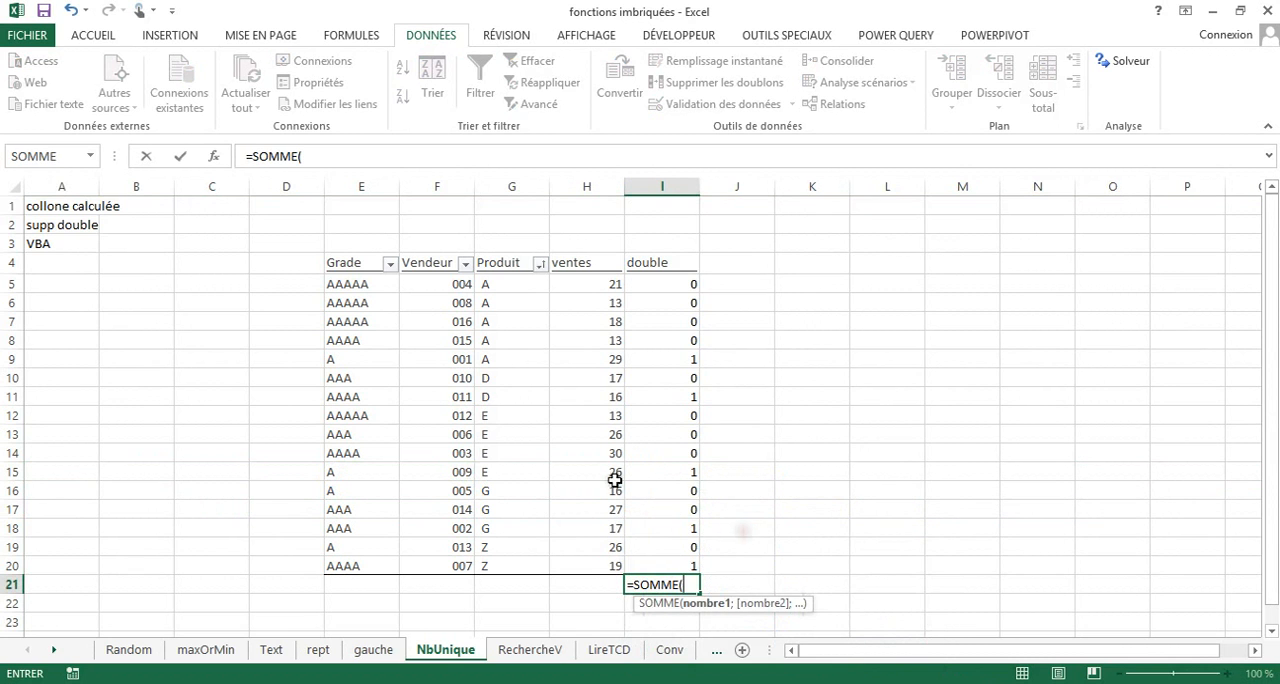
left_click_drag(674, 286, 669, 569)
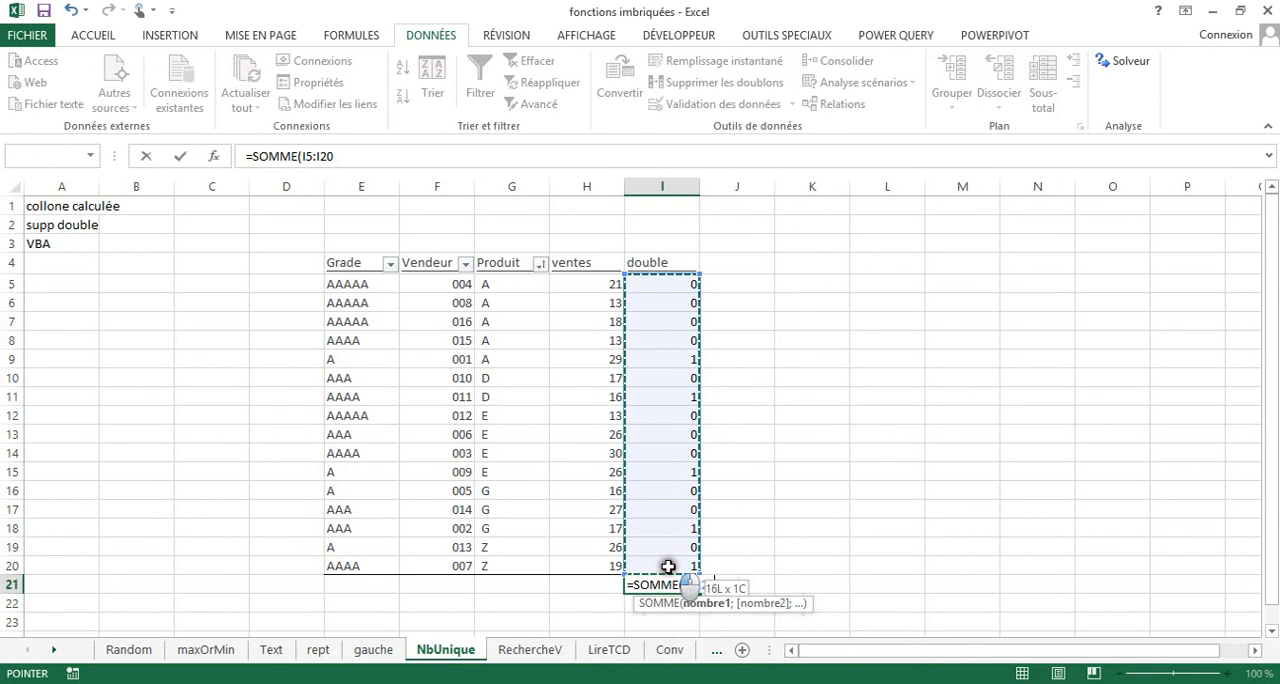
key("Return")
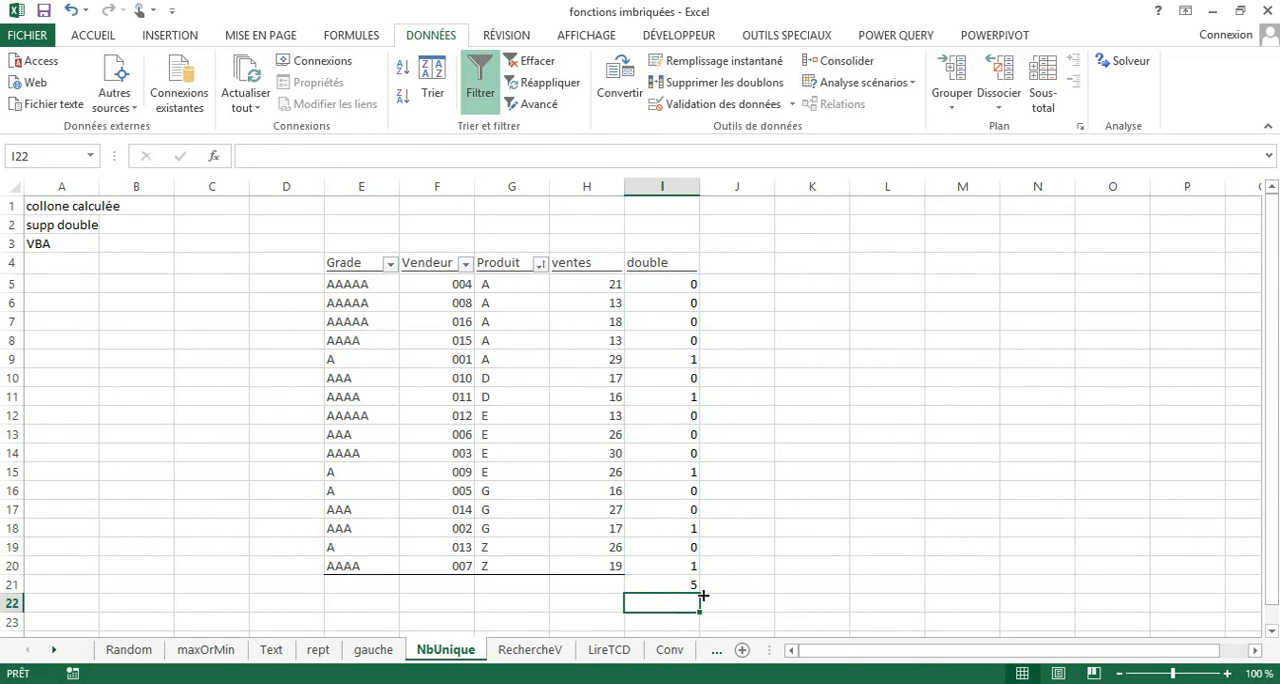
Clear the SOMME total from I21.
left_click(685, 585)
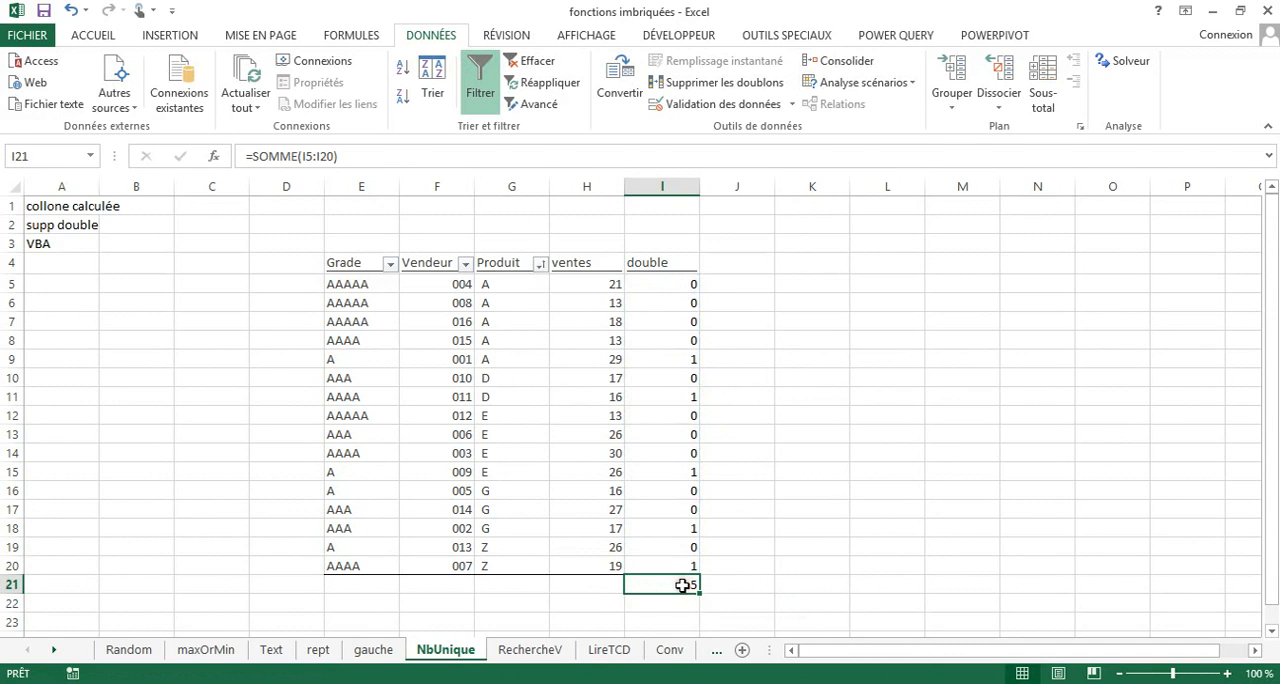
key("Delete")
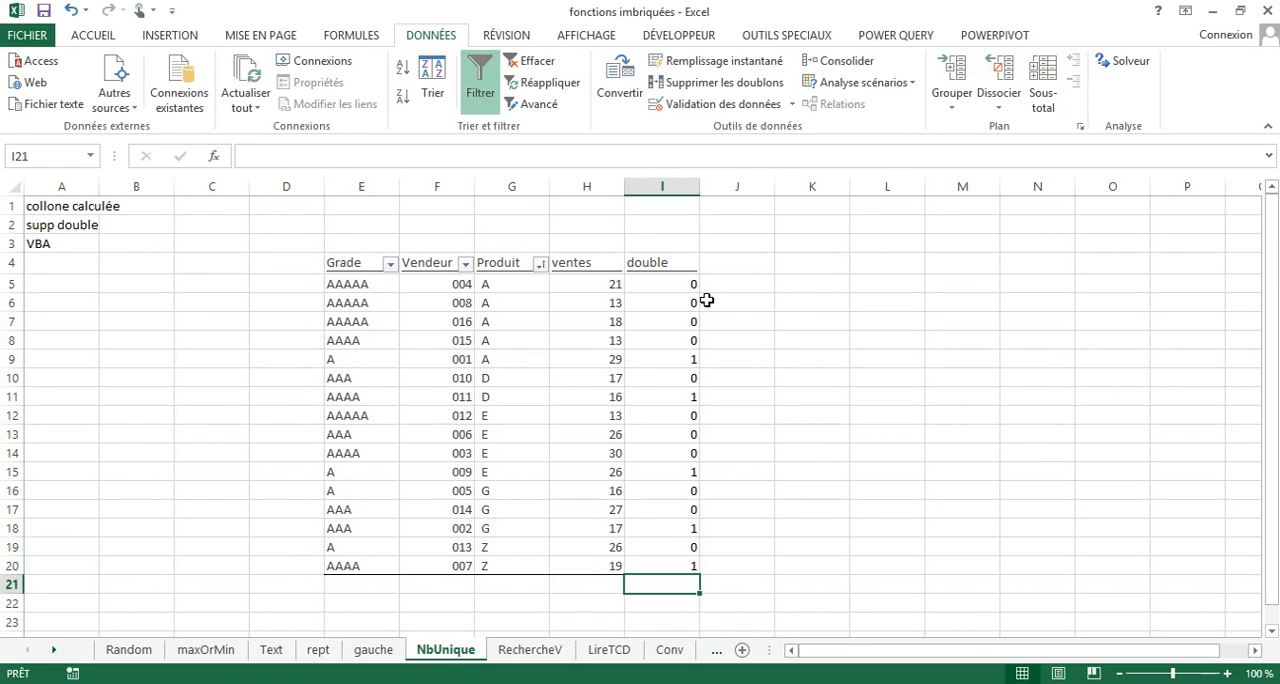
left_click(587, 586)
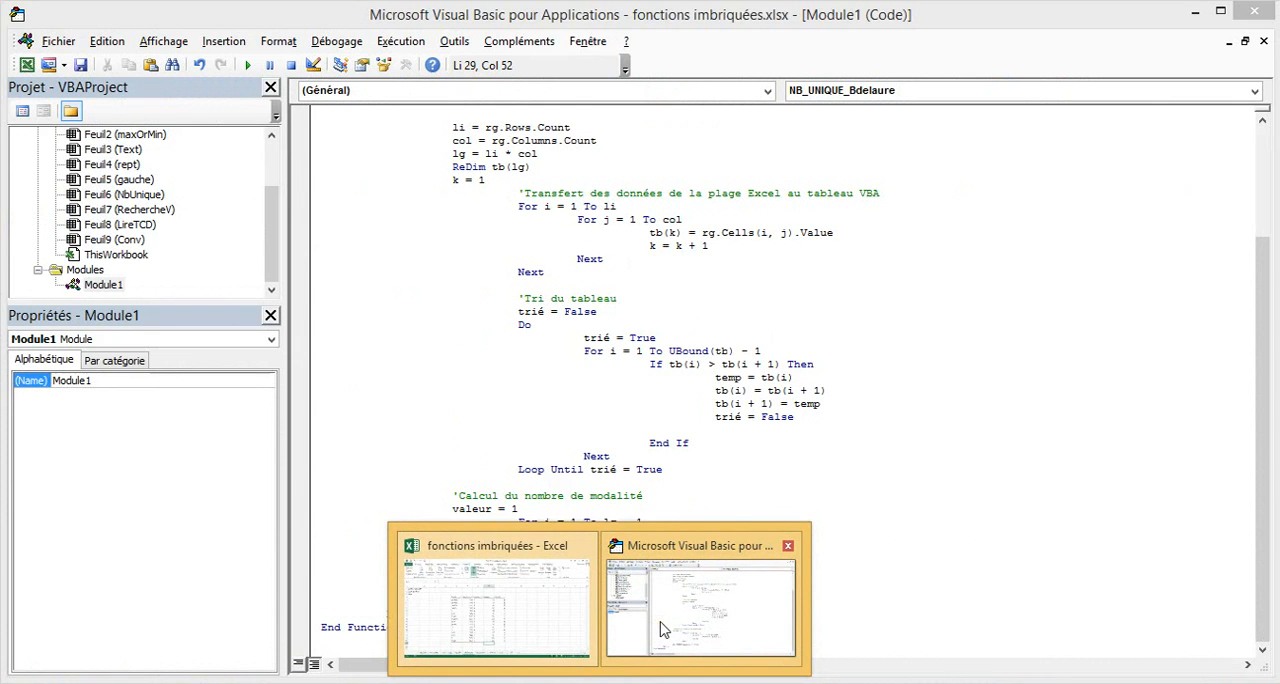
Switch to the Visual Basic editor, review the custom NB_UNIQUE function in Module1, compile VBAProject and return to the Excel sheet.
left_click(662, 627)
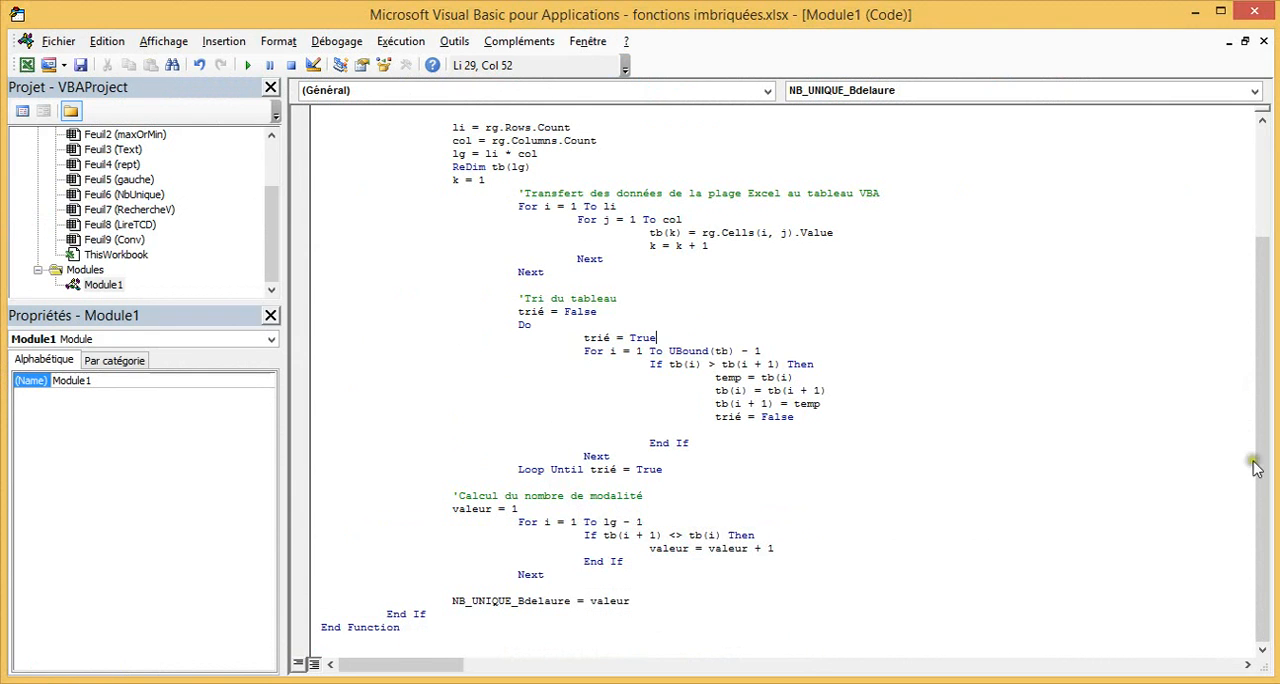
left_click_drag(1262, 483, 1263, 346)
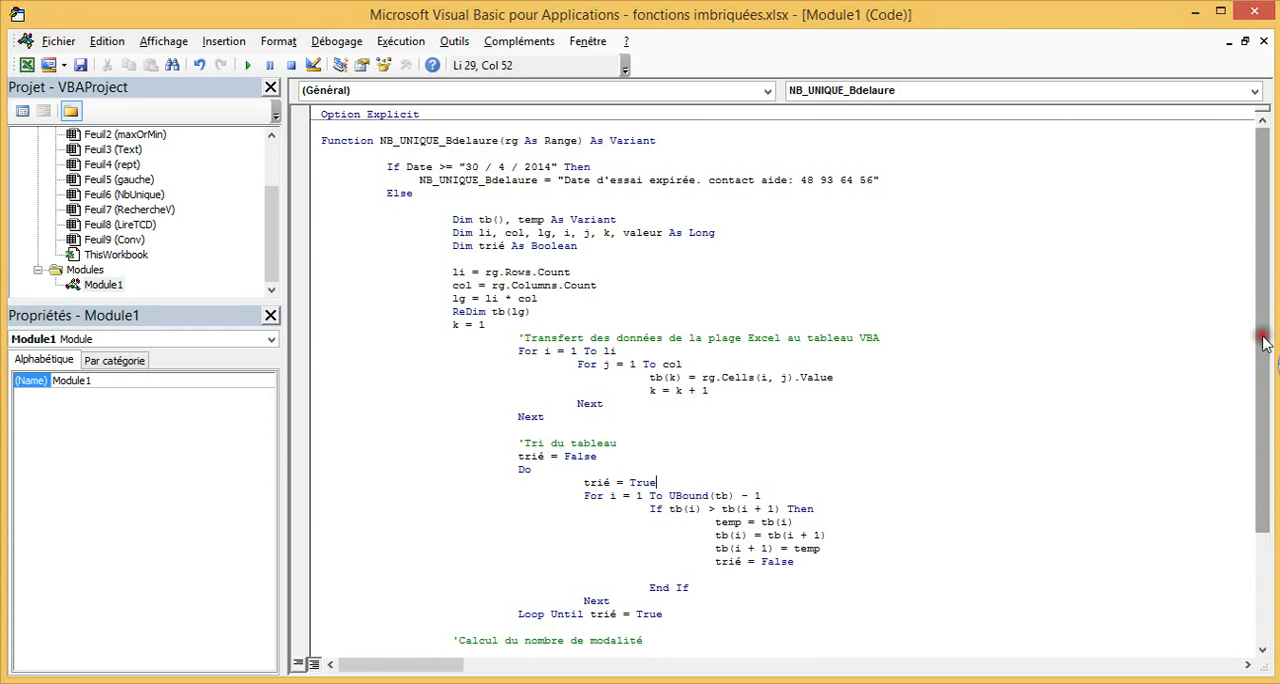
left_click_drag(1262, 344, 1251, 481)
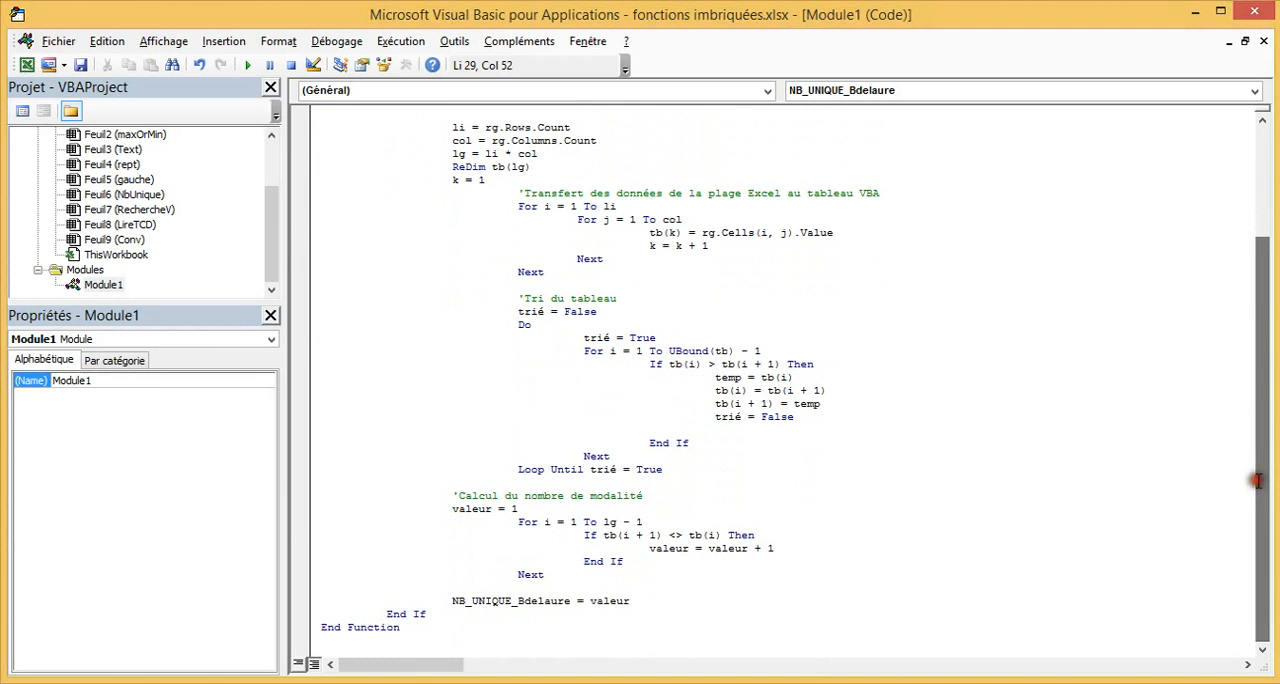
left_click(336, 41)
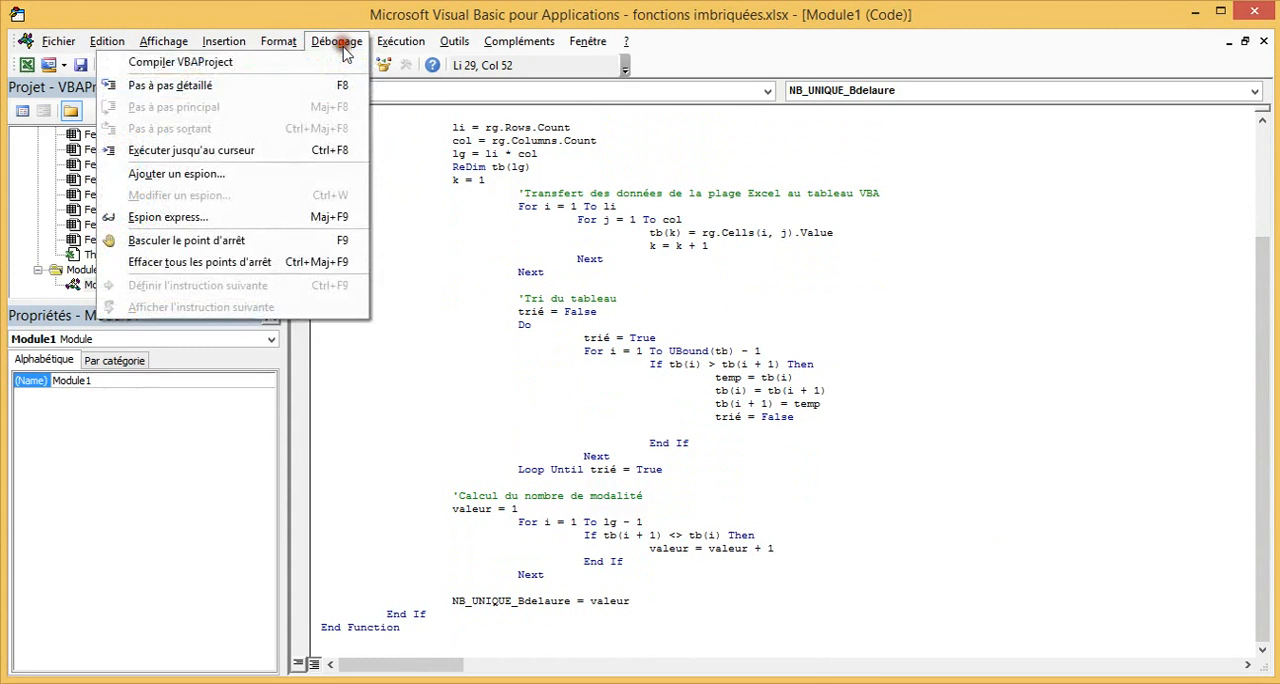
left_click(268, 60)
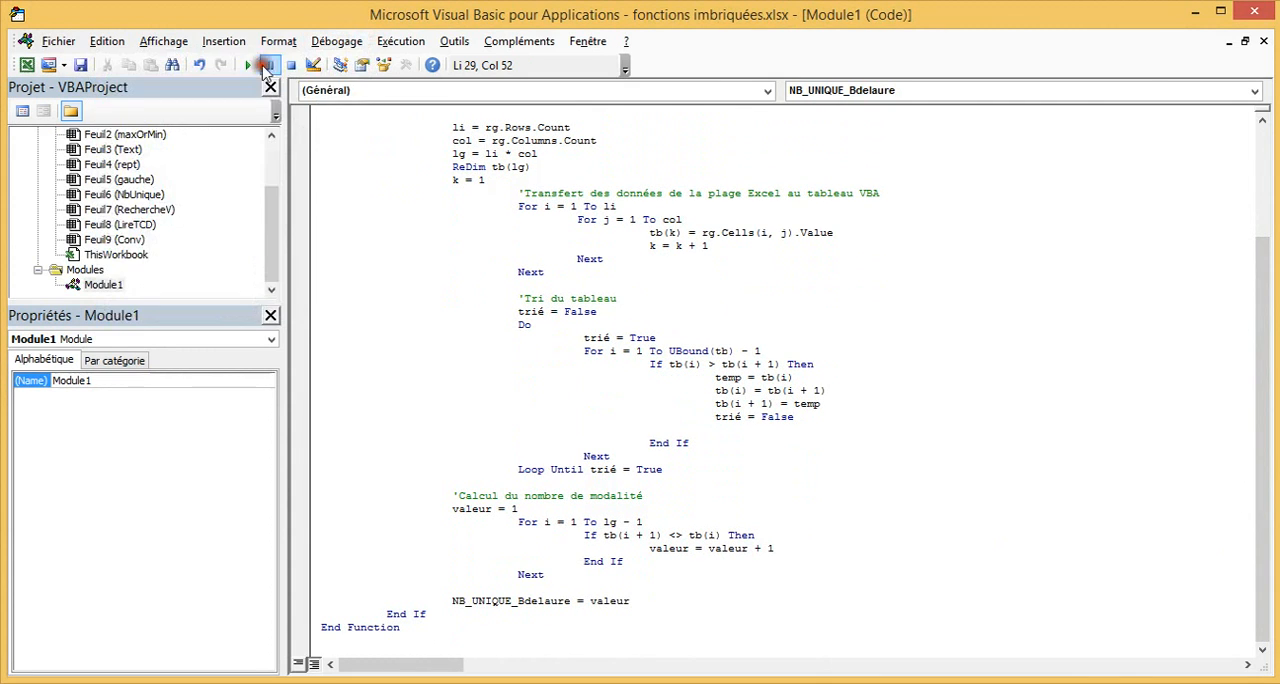
left_click(1195, 12)
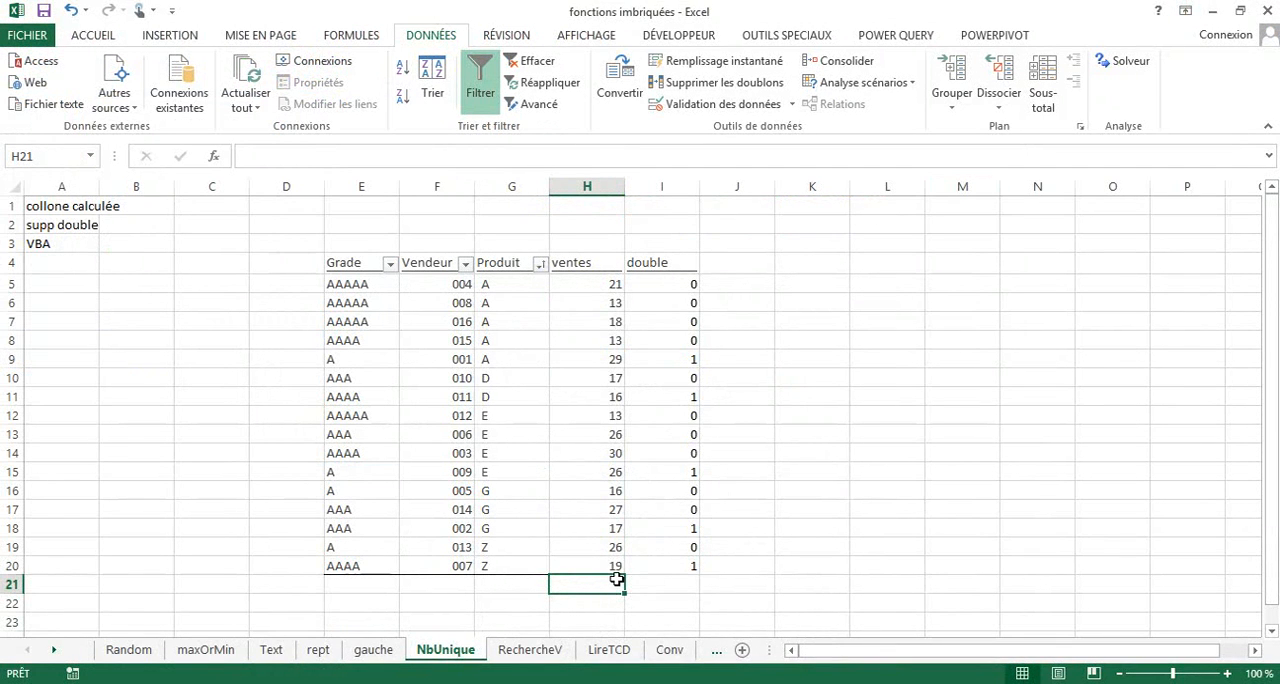
type("=nb")
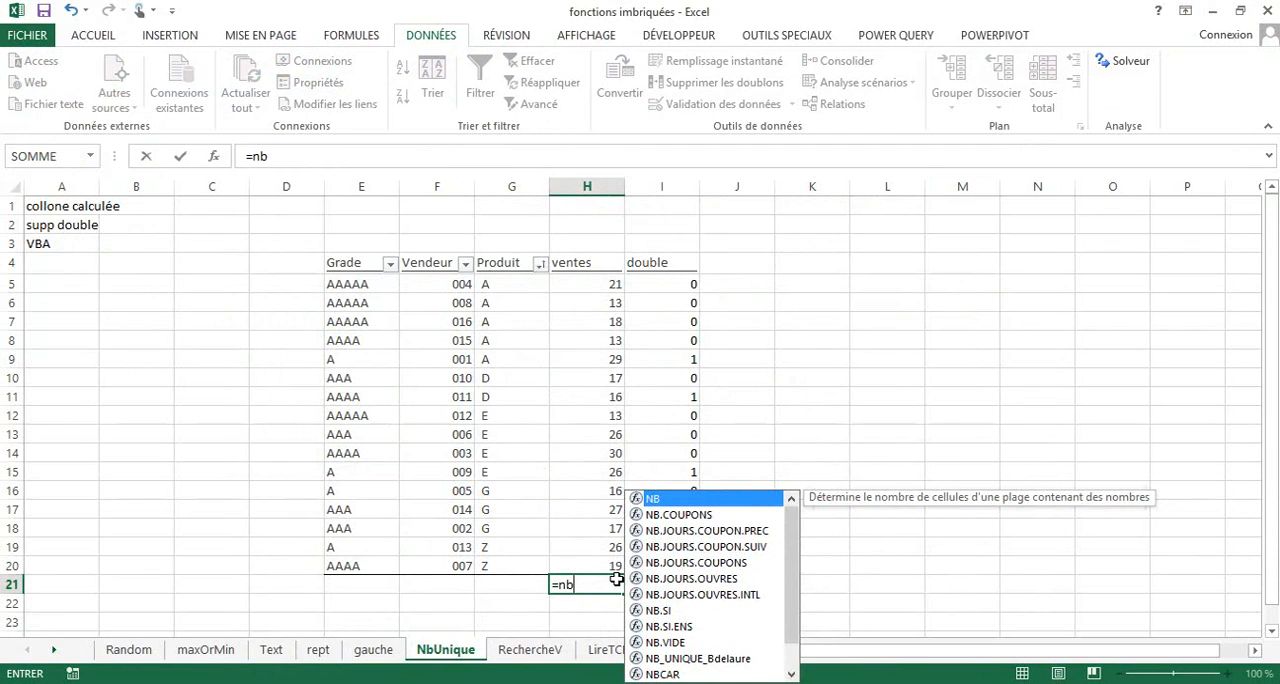
double_click(716, 662)
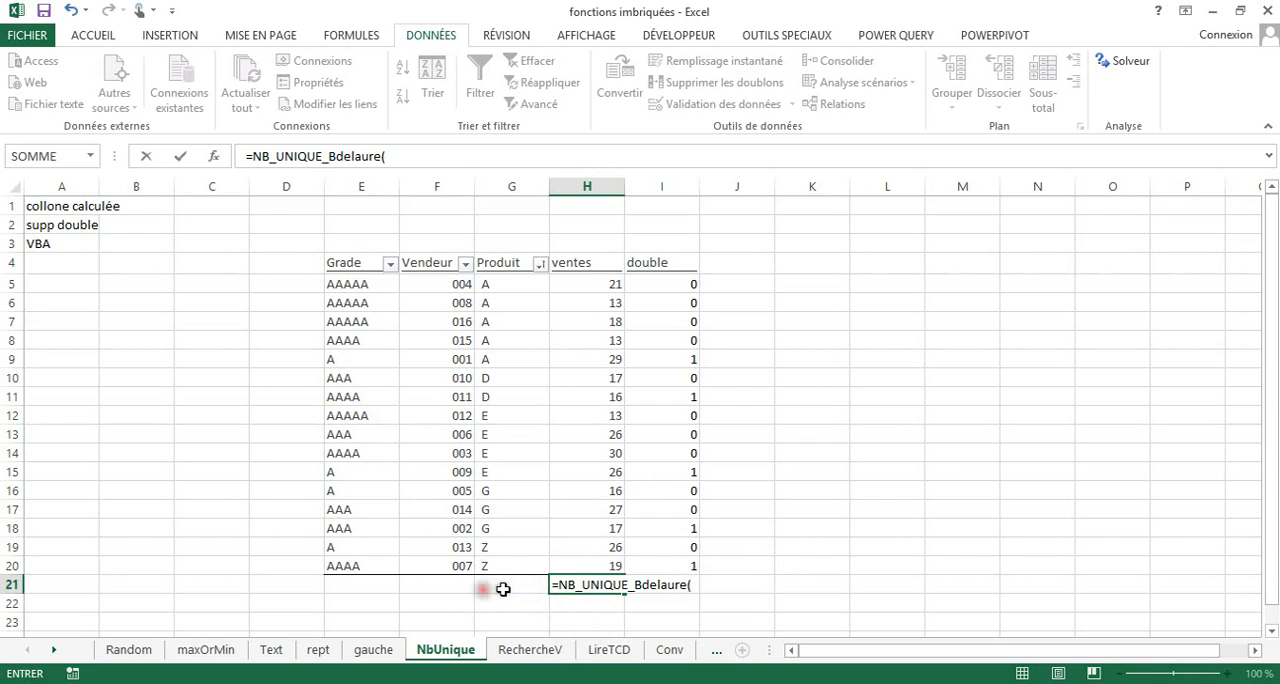
key("Escape")
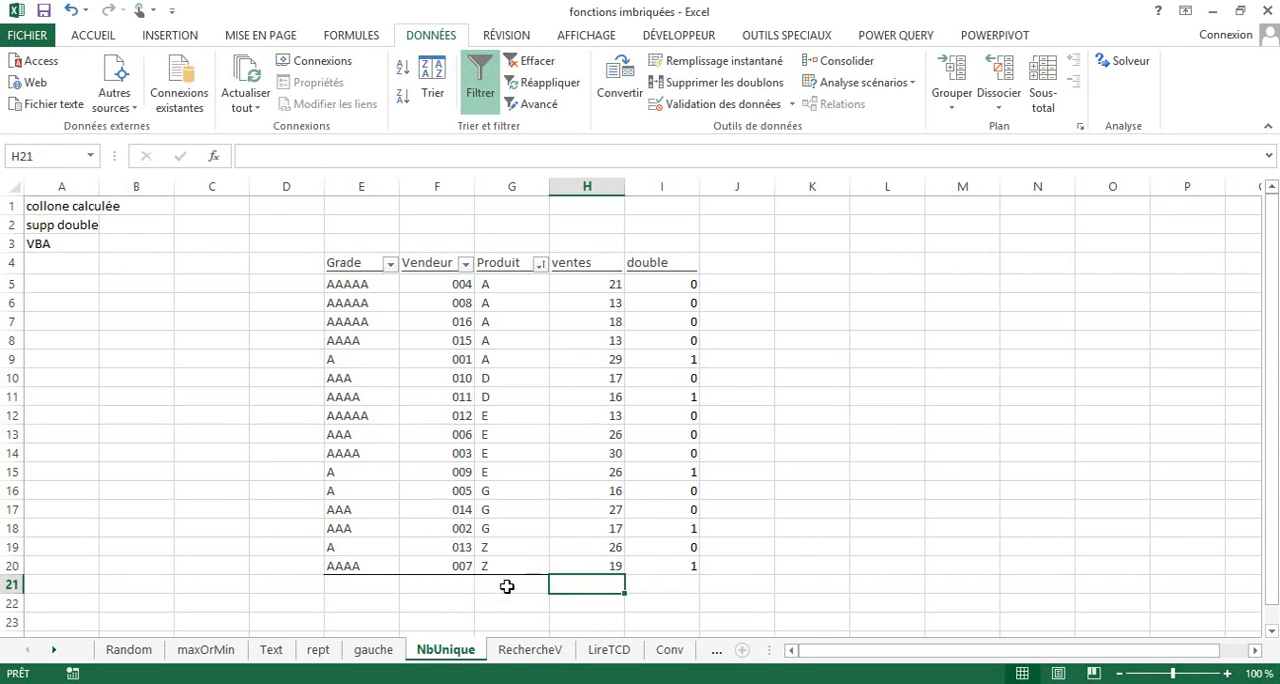
Count the unique products in G21 with the custom NB_UNIQUE function over the range G5:G20.
left_click(506, 587)
type("=nb")
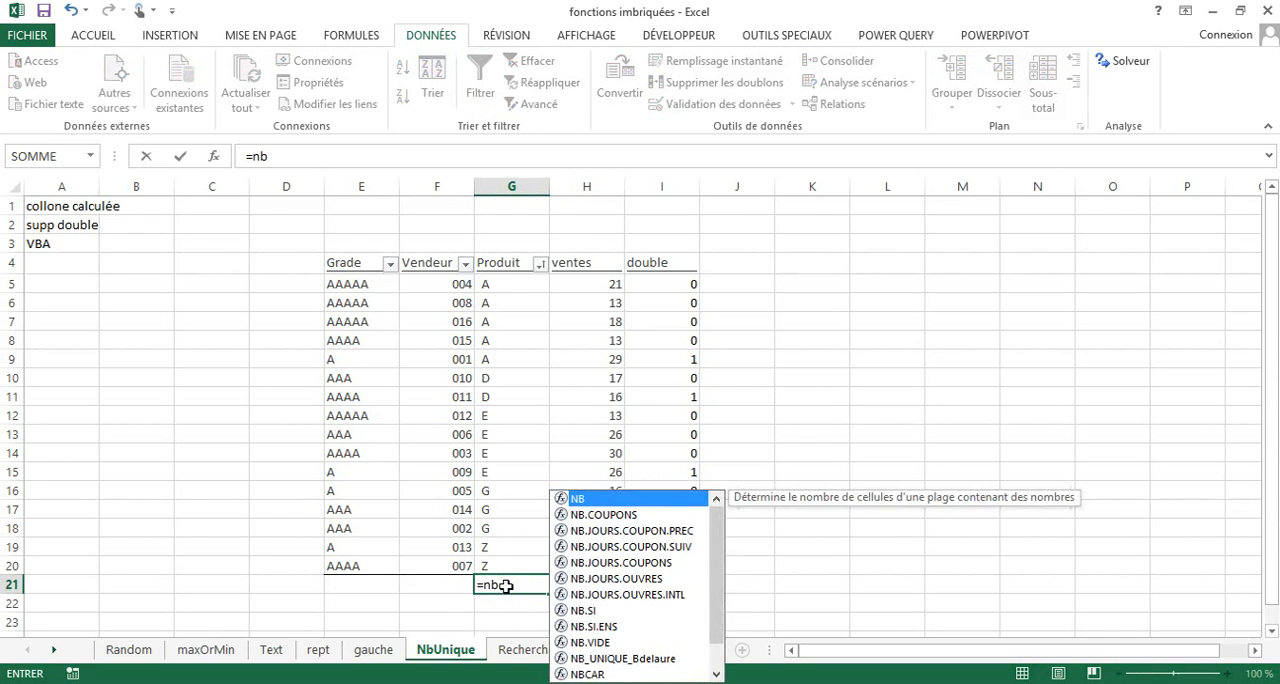
double_click(610, 658)
left_click_drag(506, 282, 517, 564)
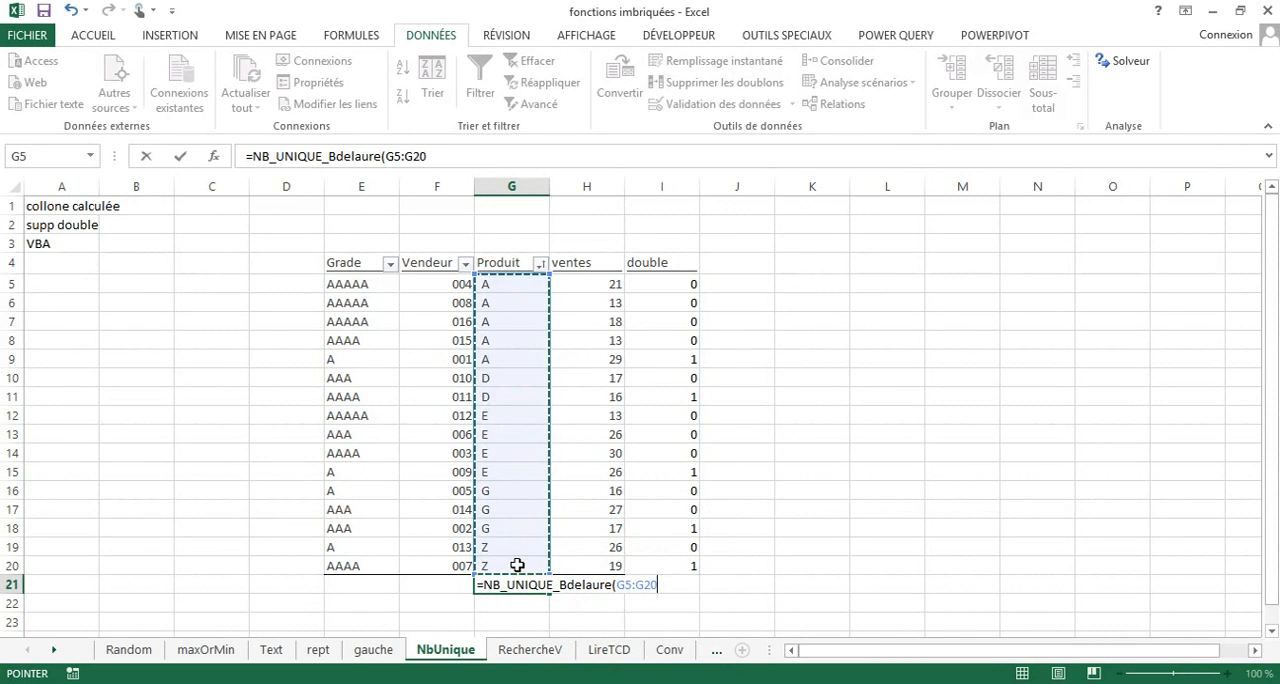
key("ctrl+Return")
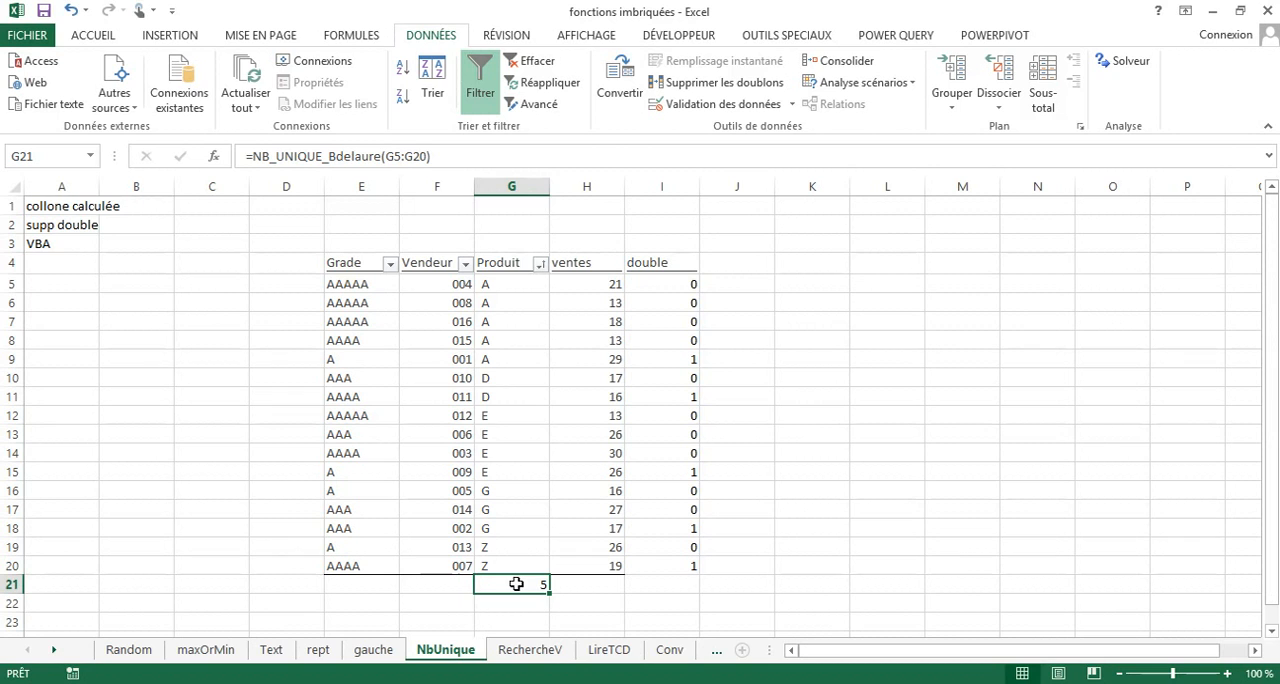
On the RechercheV sheet, begin a lookup formula with =rec in the first produit cell, N6.
left_click(530, 650)
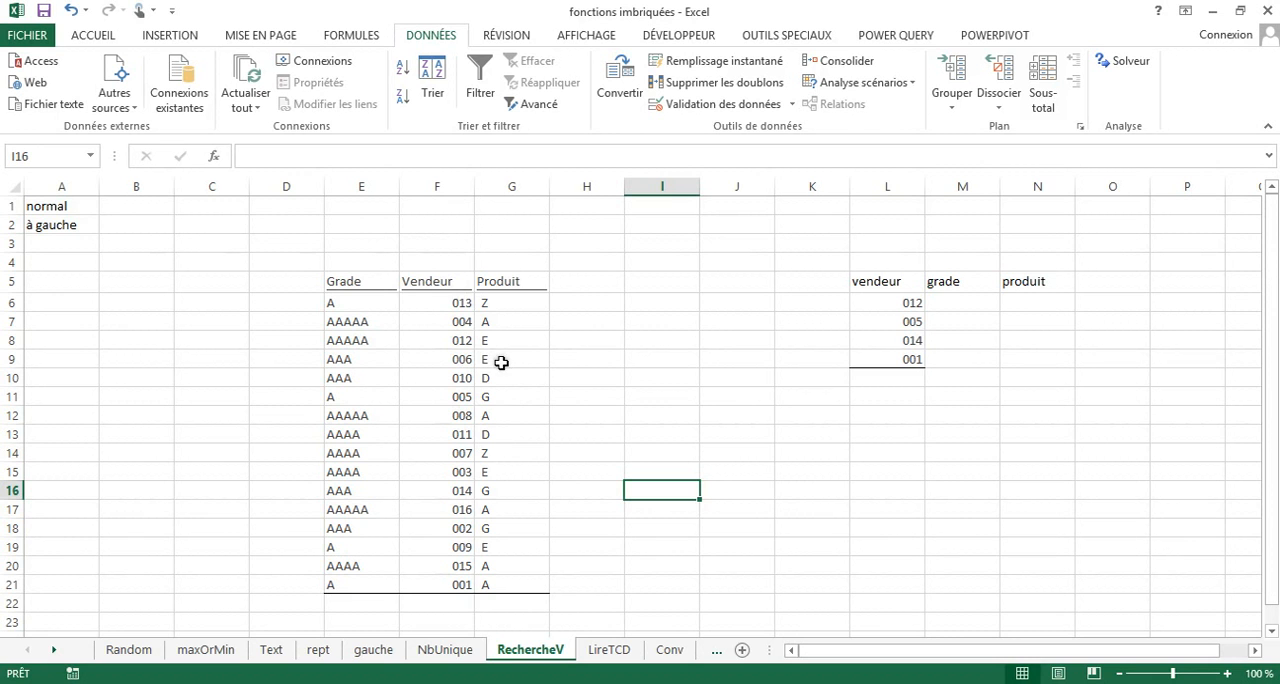
left_click(1228, 673)
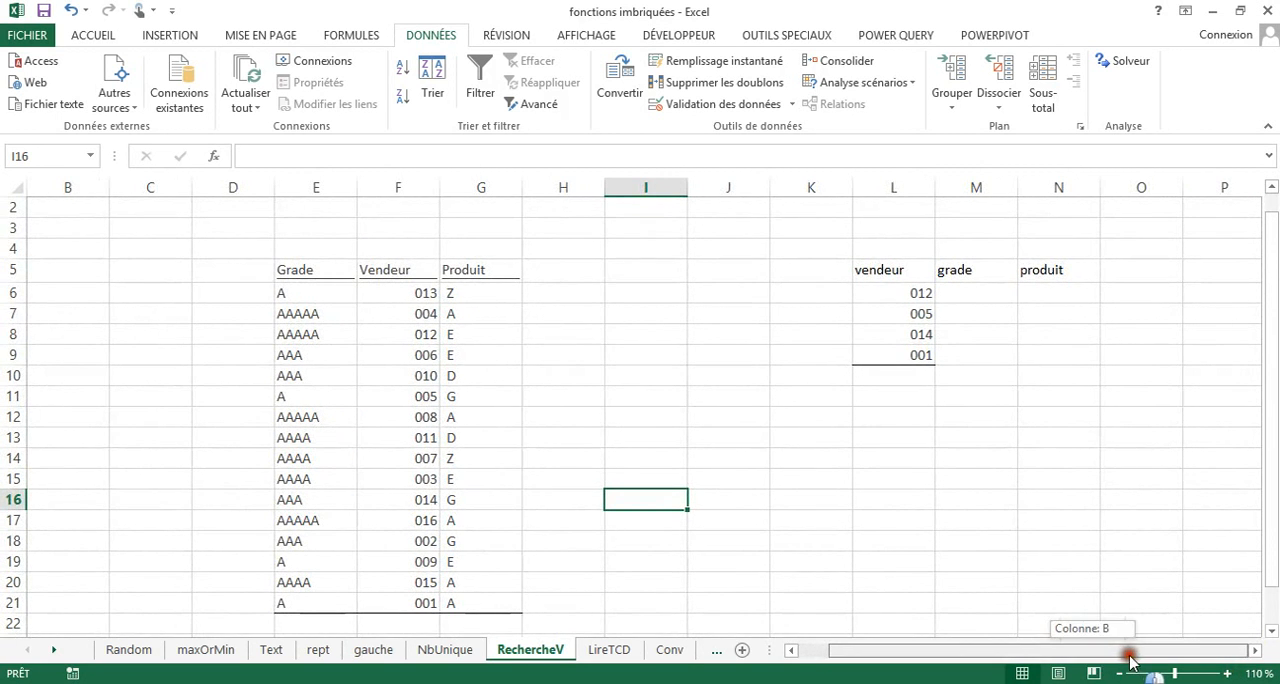
left_click_drag(1266, 470, 1265, 445)
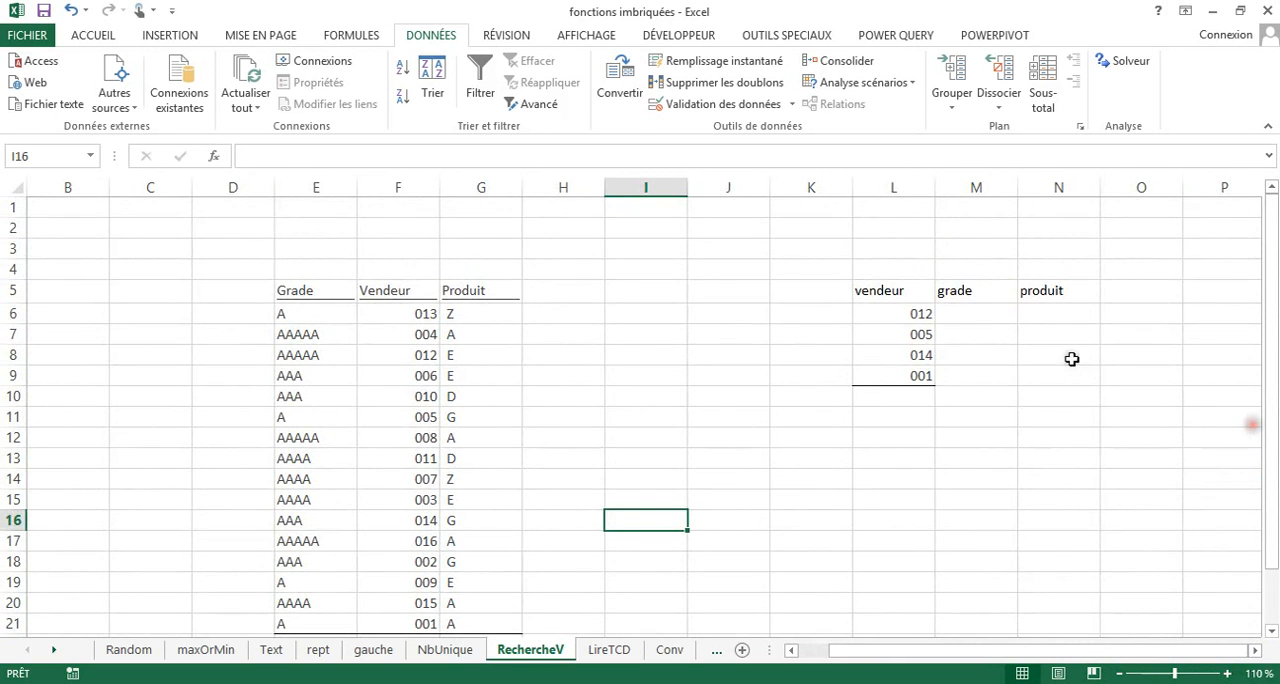
left_click(1042, 314)
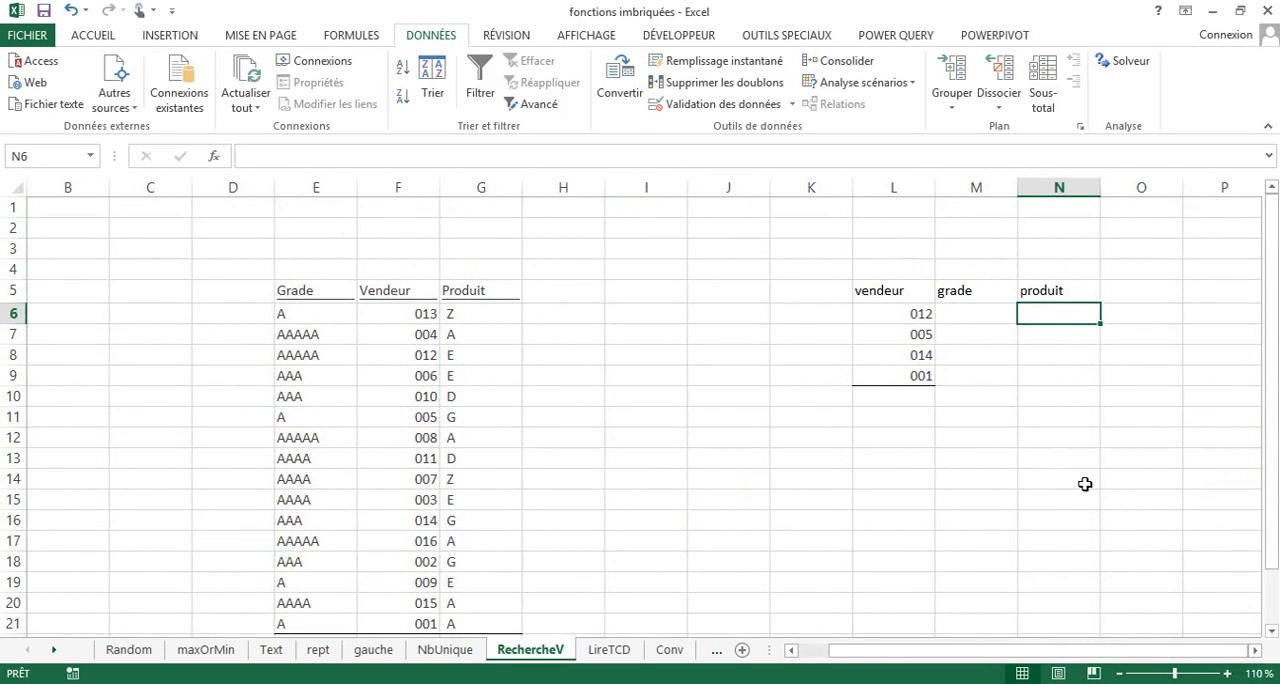
type("=rec")
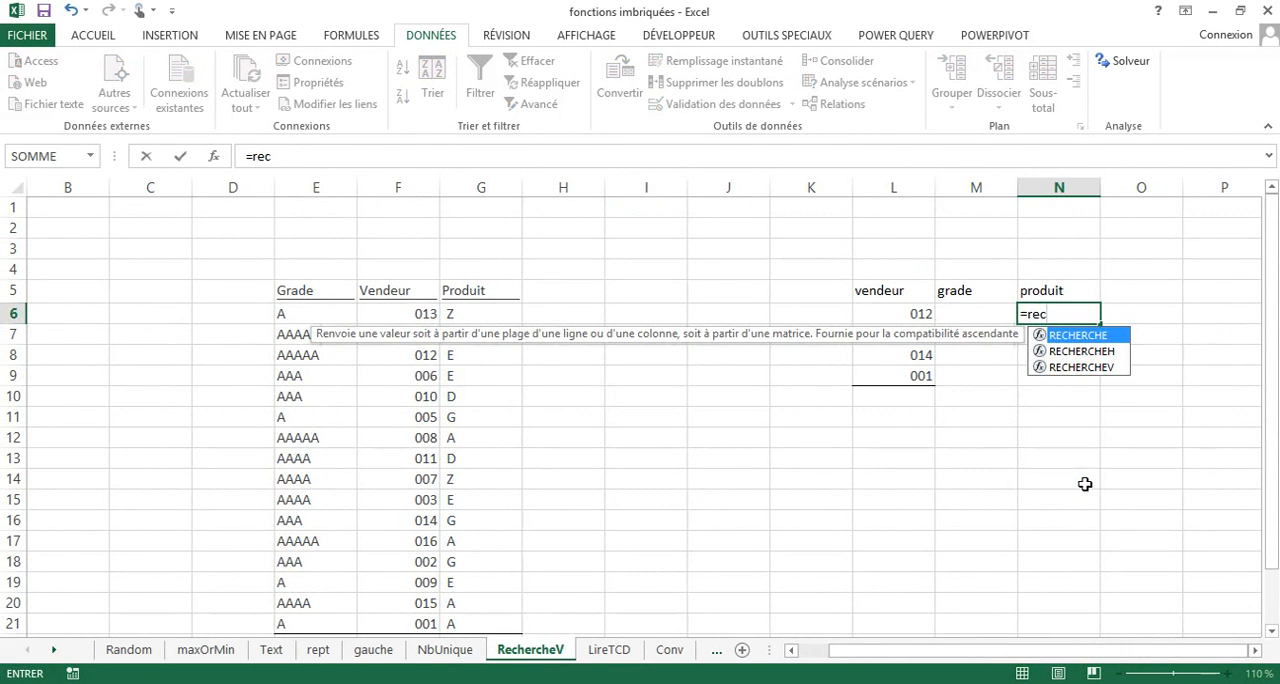